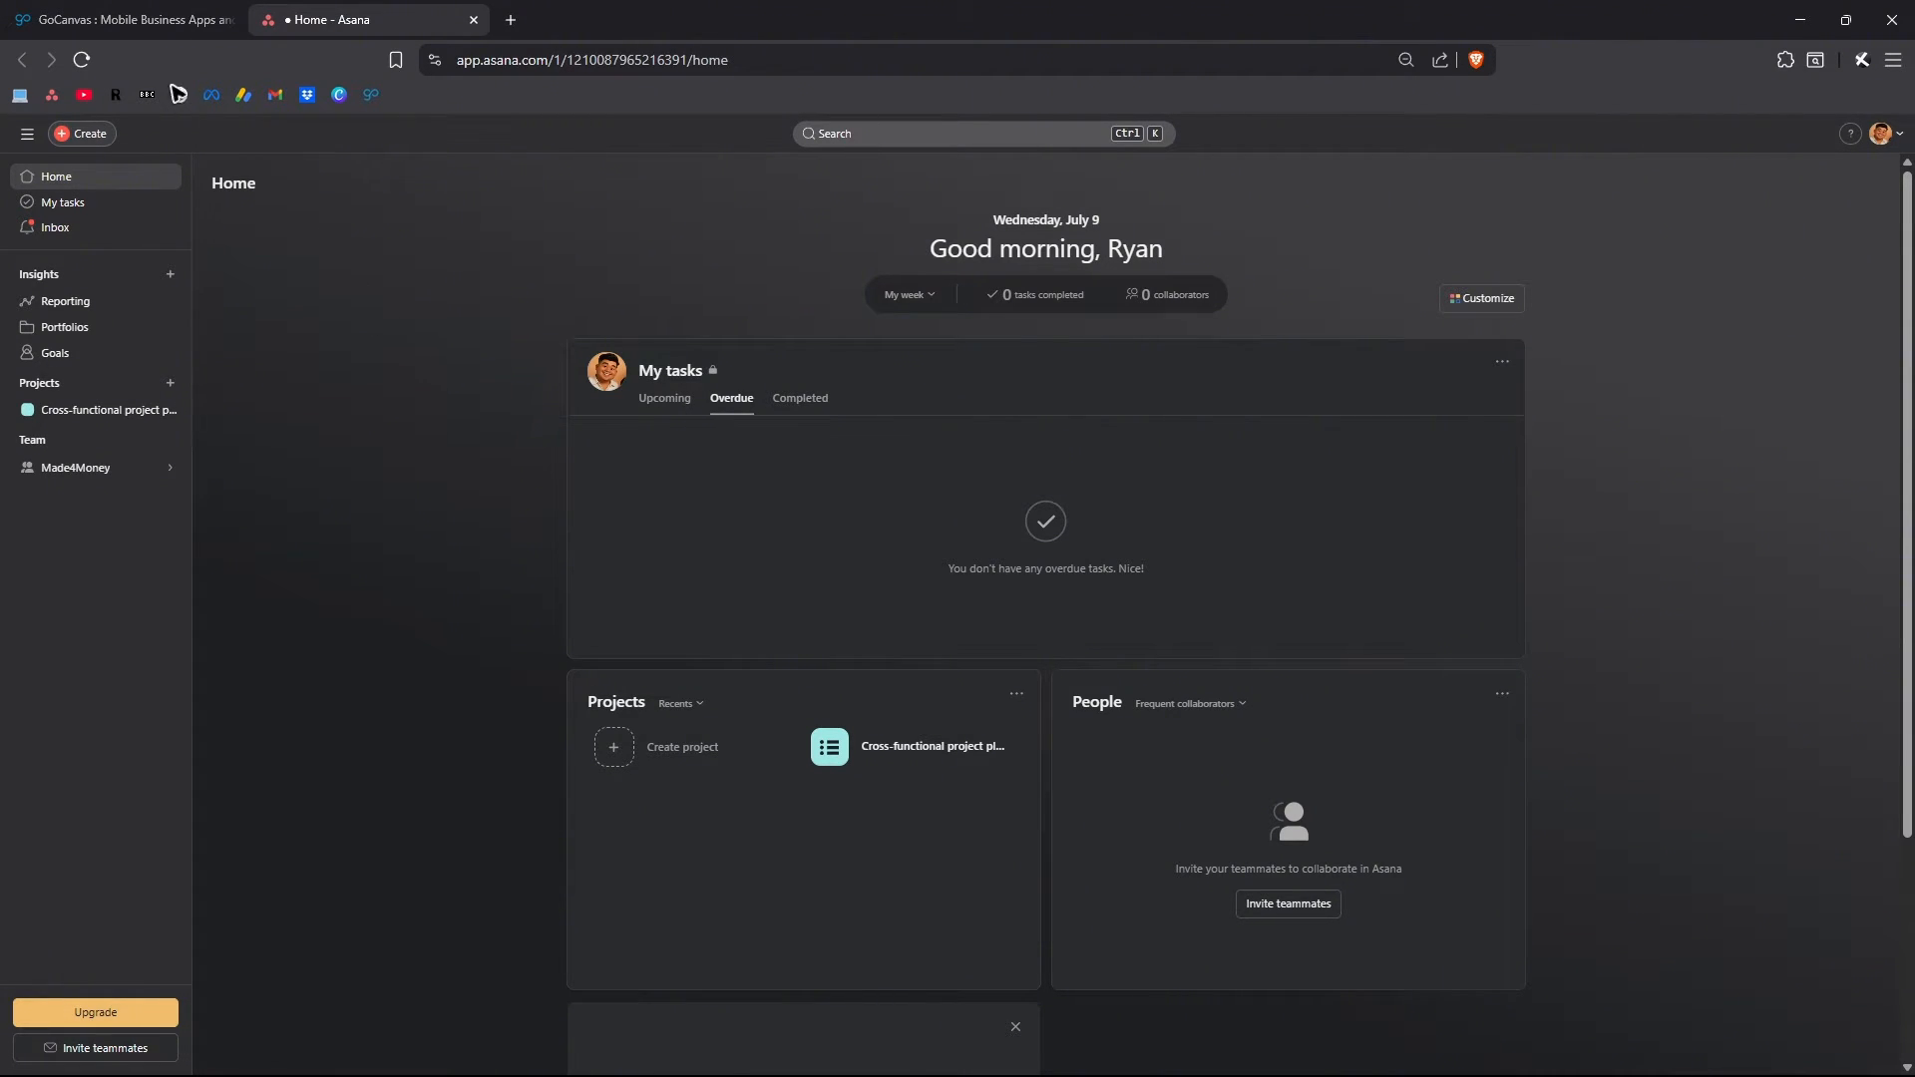
Switch to GoCanvas and review the integrations page and its notice about custom integrations
left_click(119, 19)
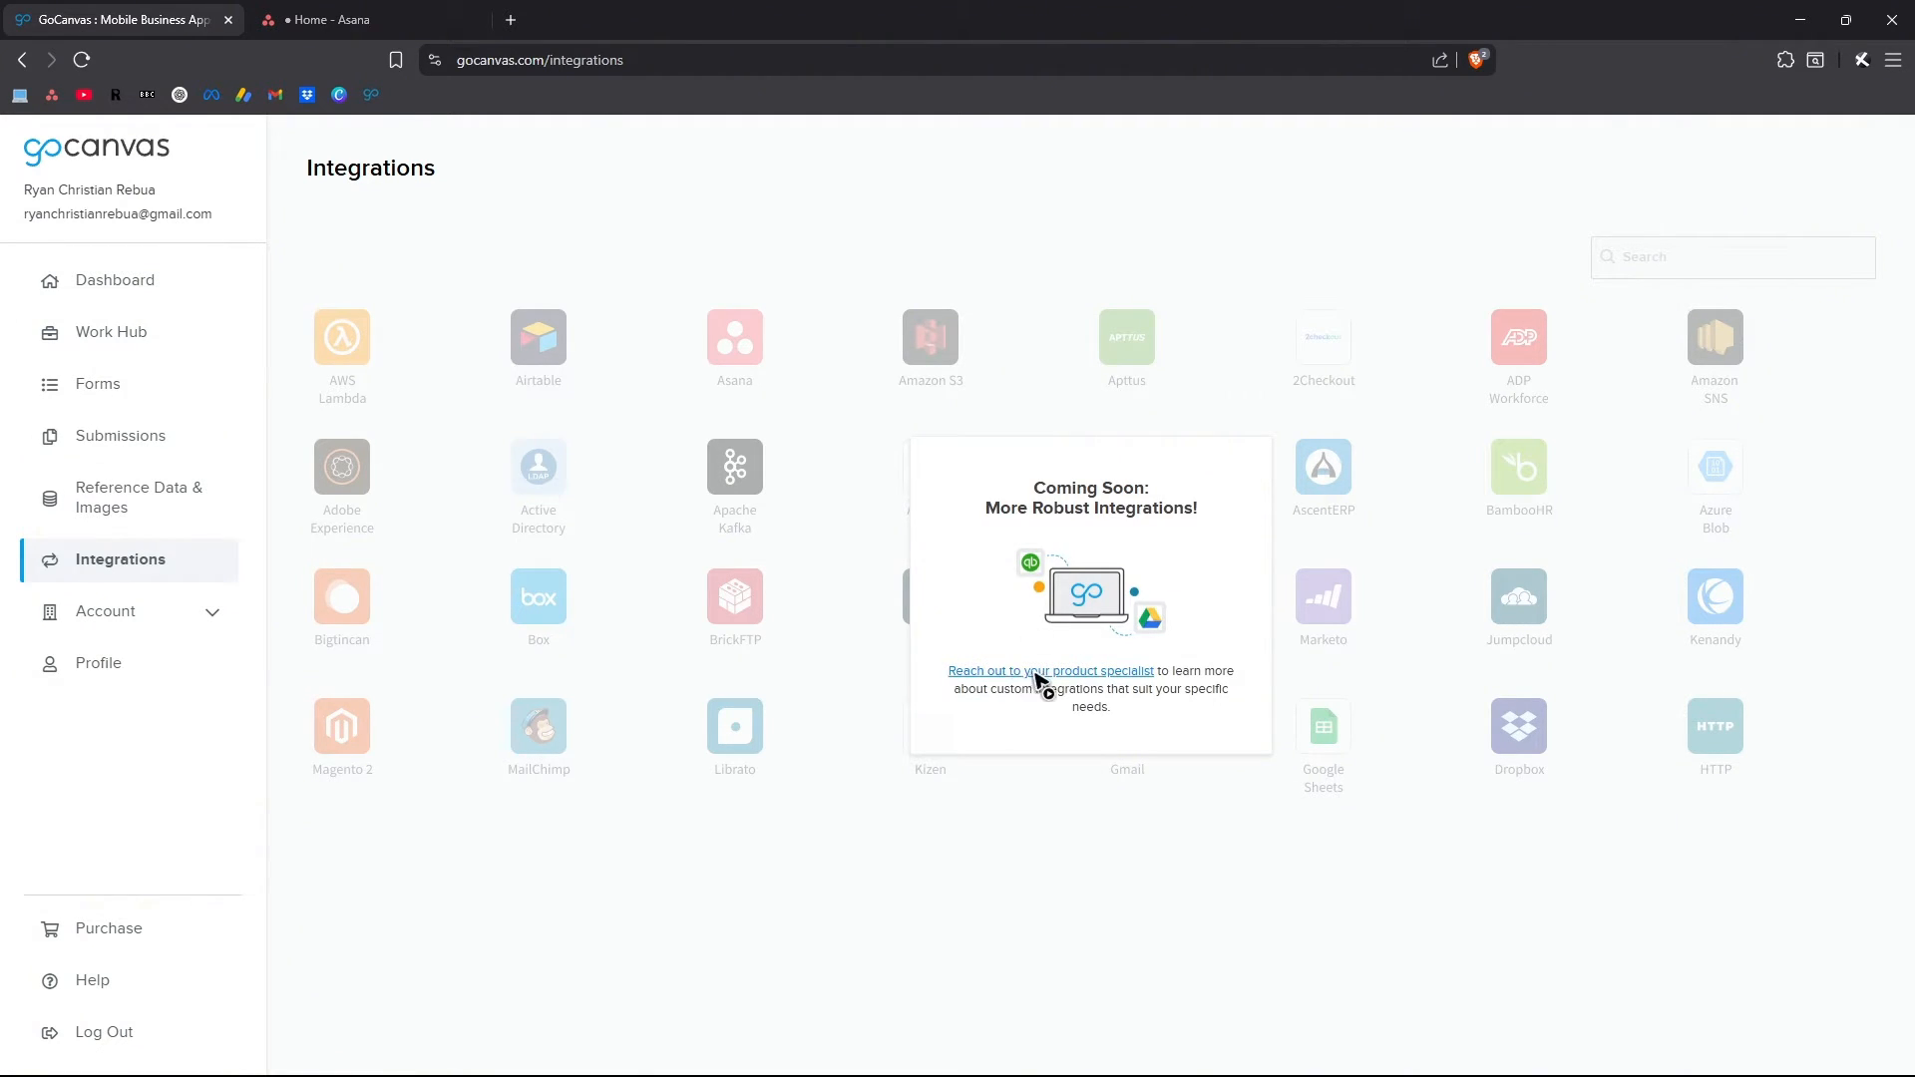
left_click(1001, 676)
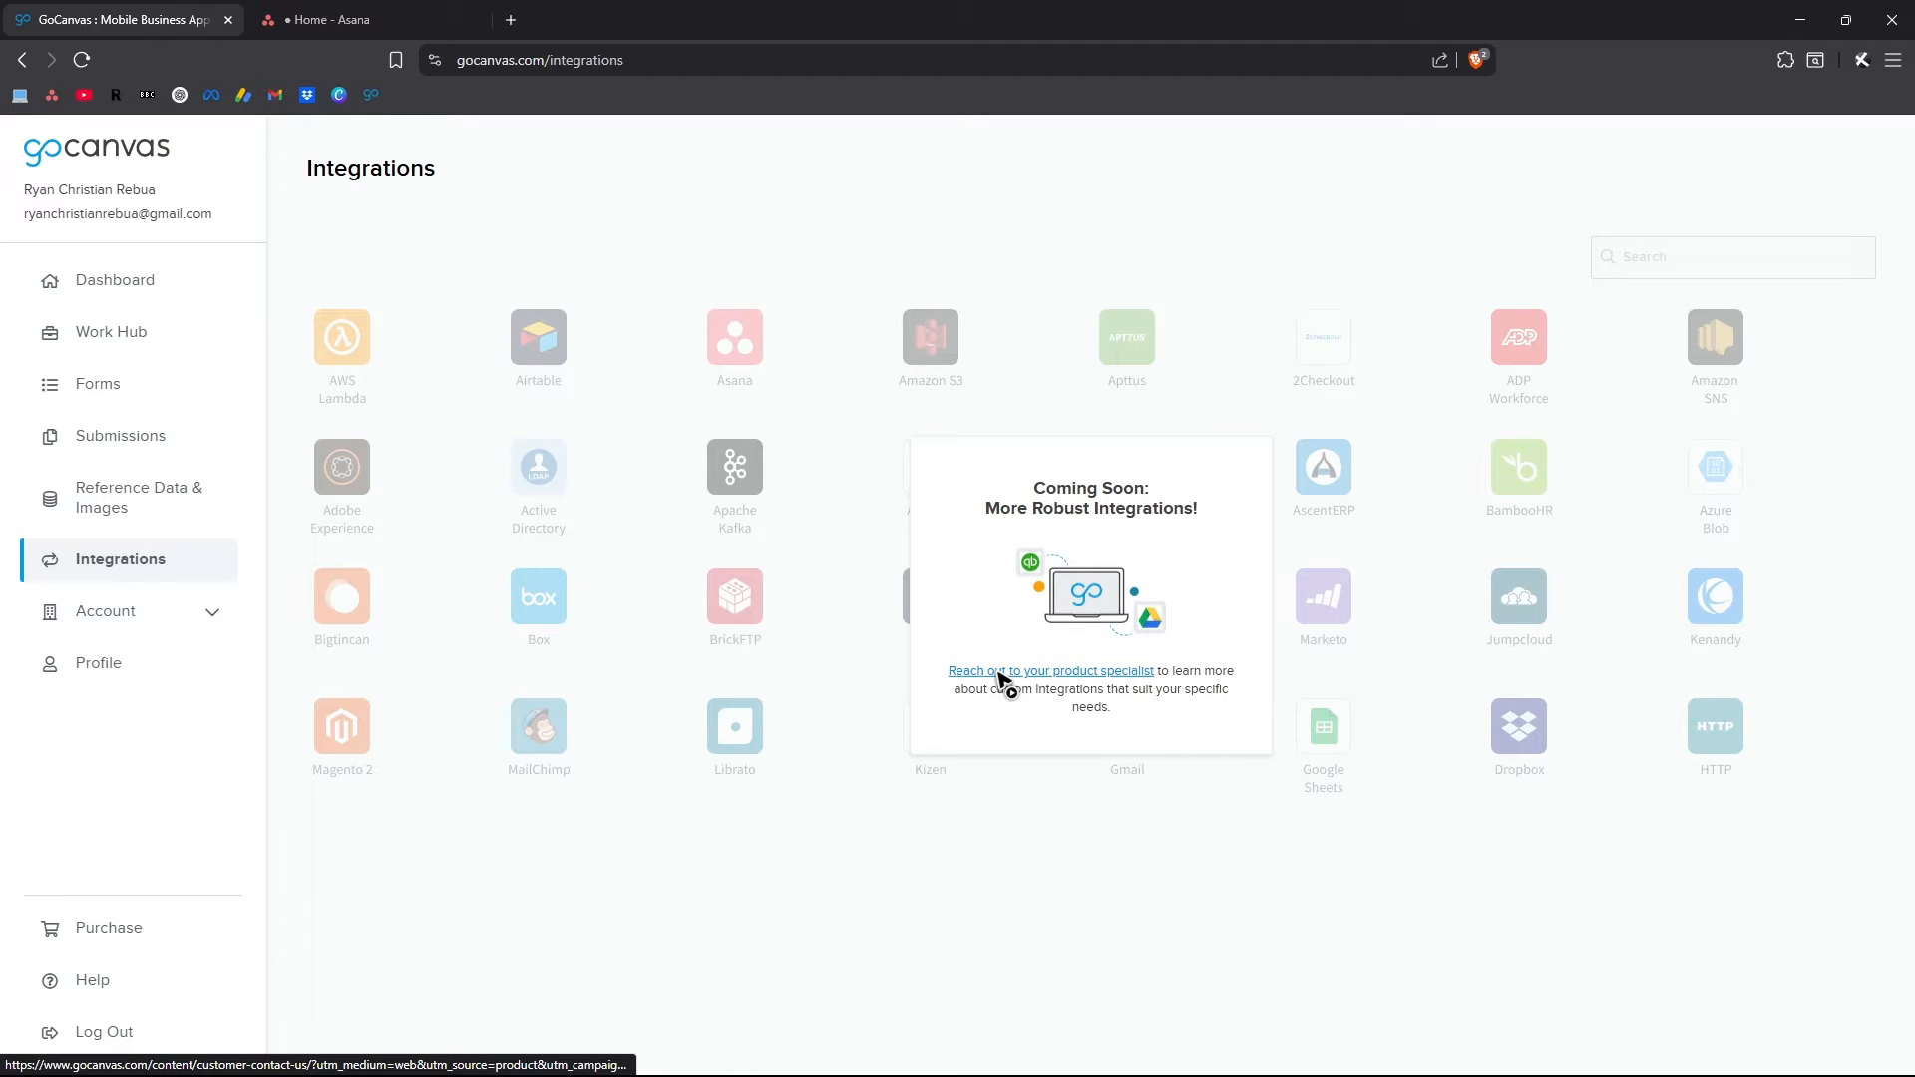
Open zapier.com in a new browser tab and create a new Zap
left_click(513, 22)
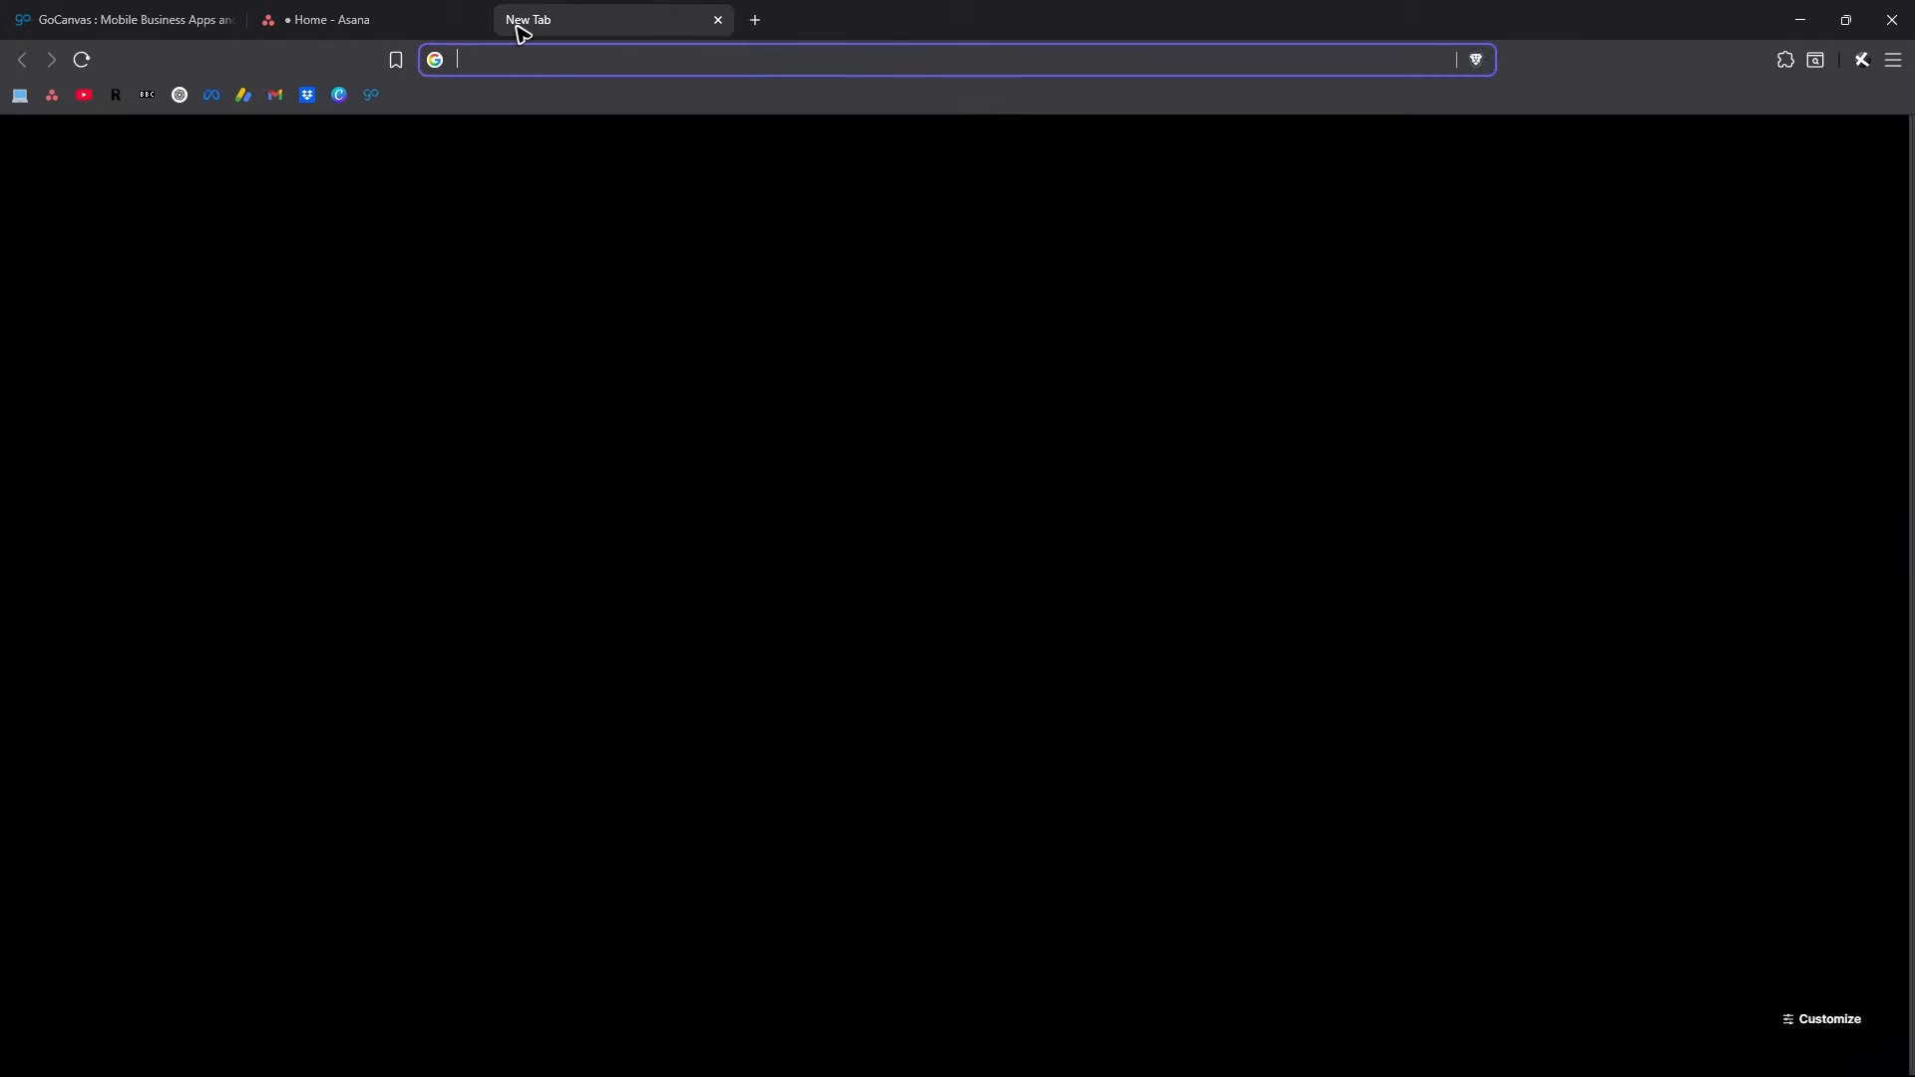
type("zap")
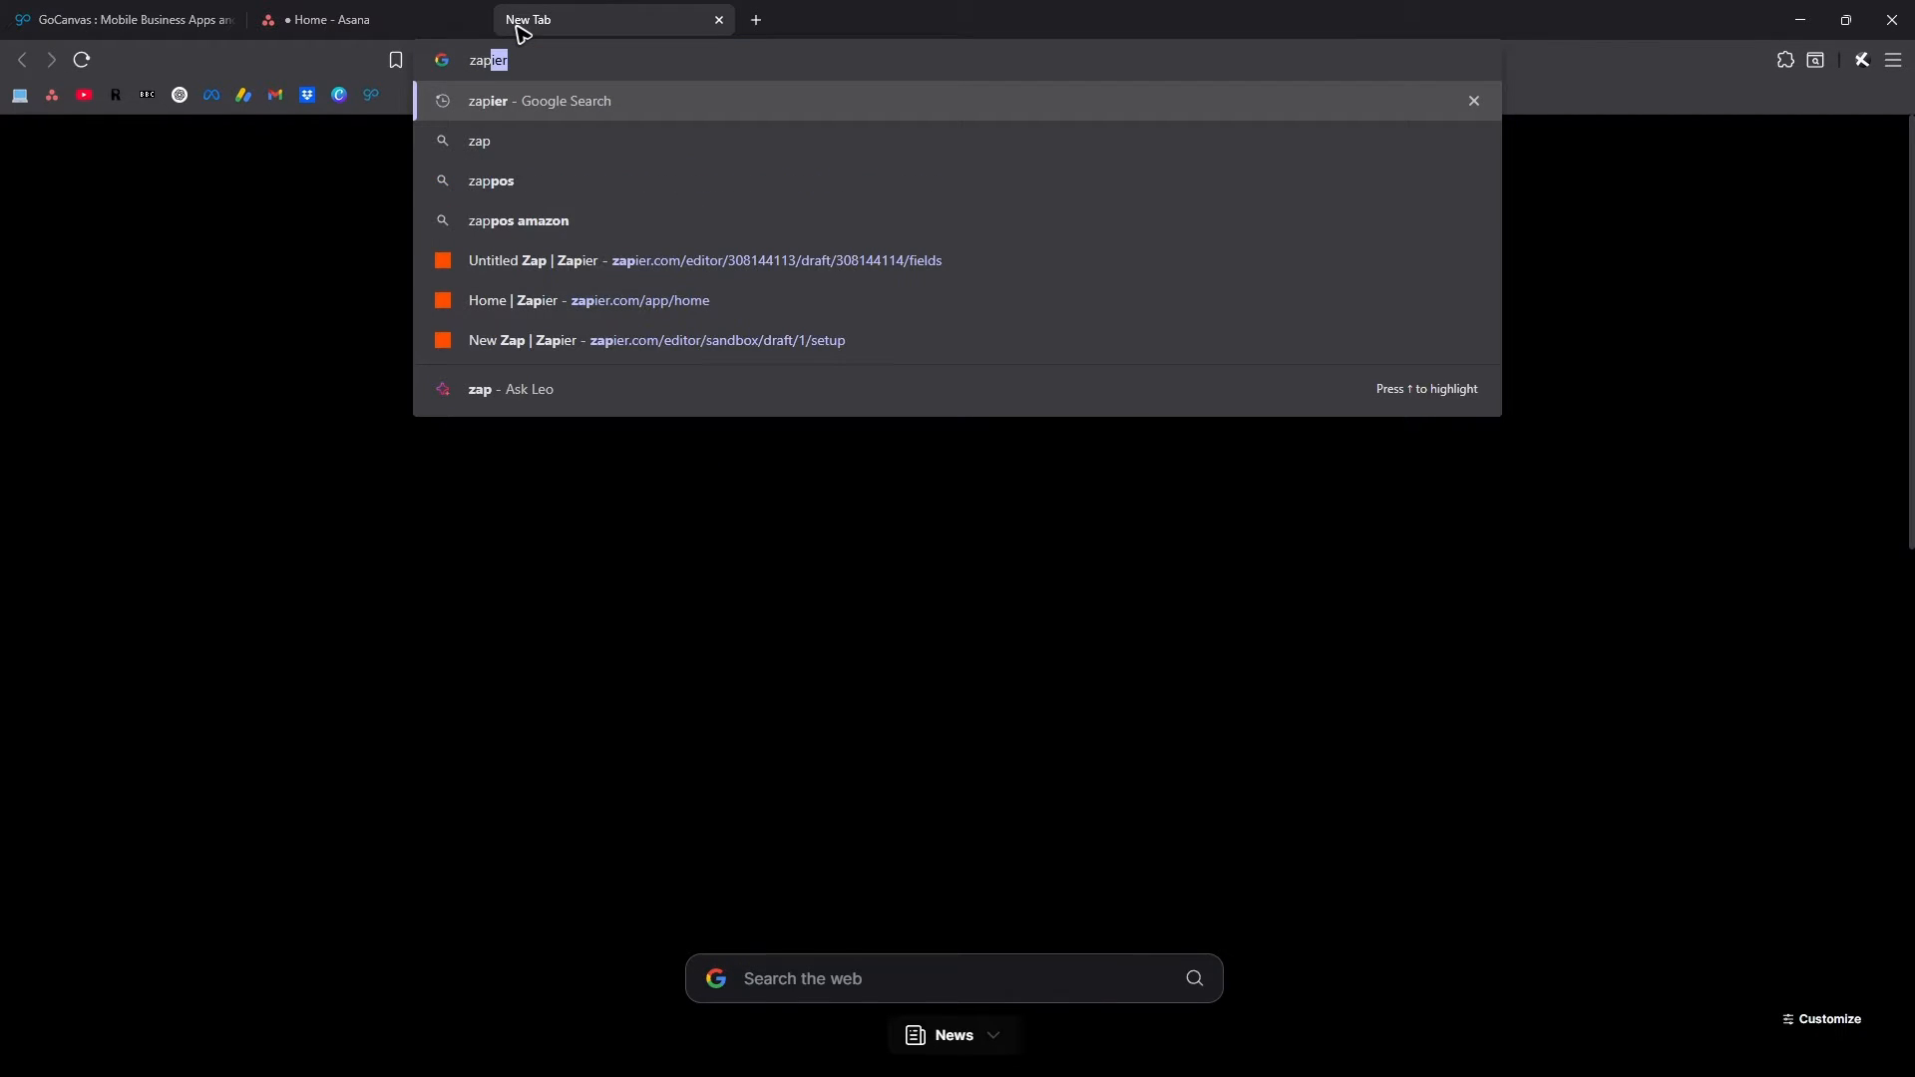
type("ier.com")
key("Return")
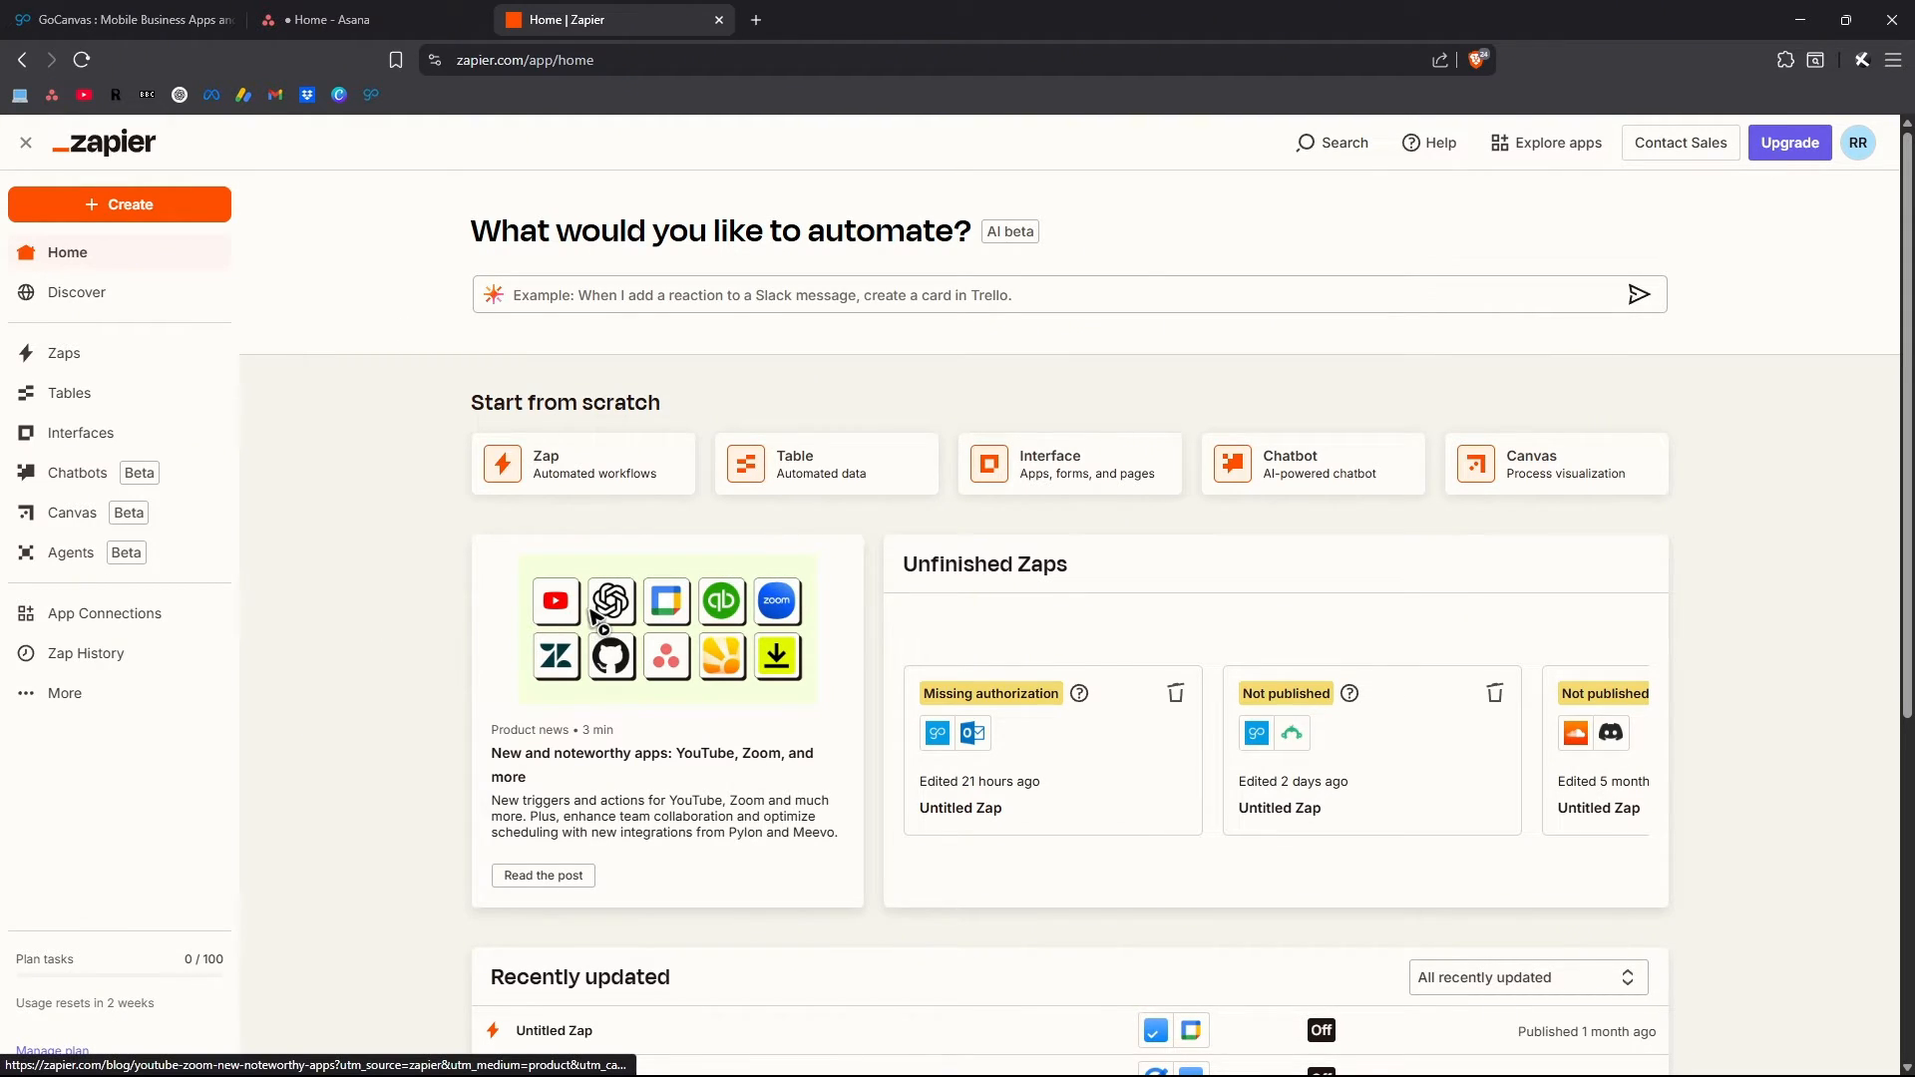
left_click(118, 215)
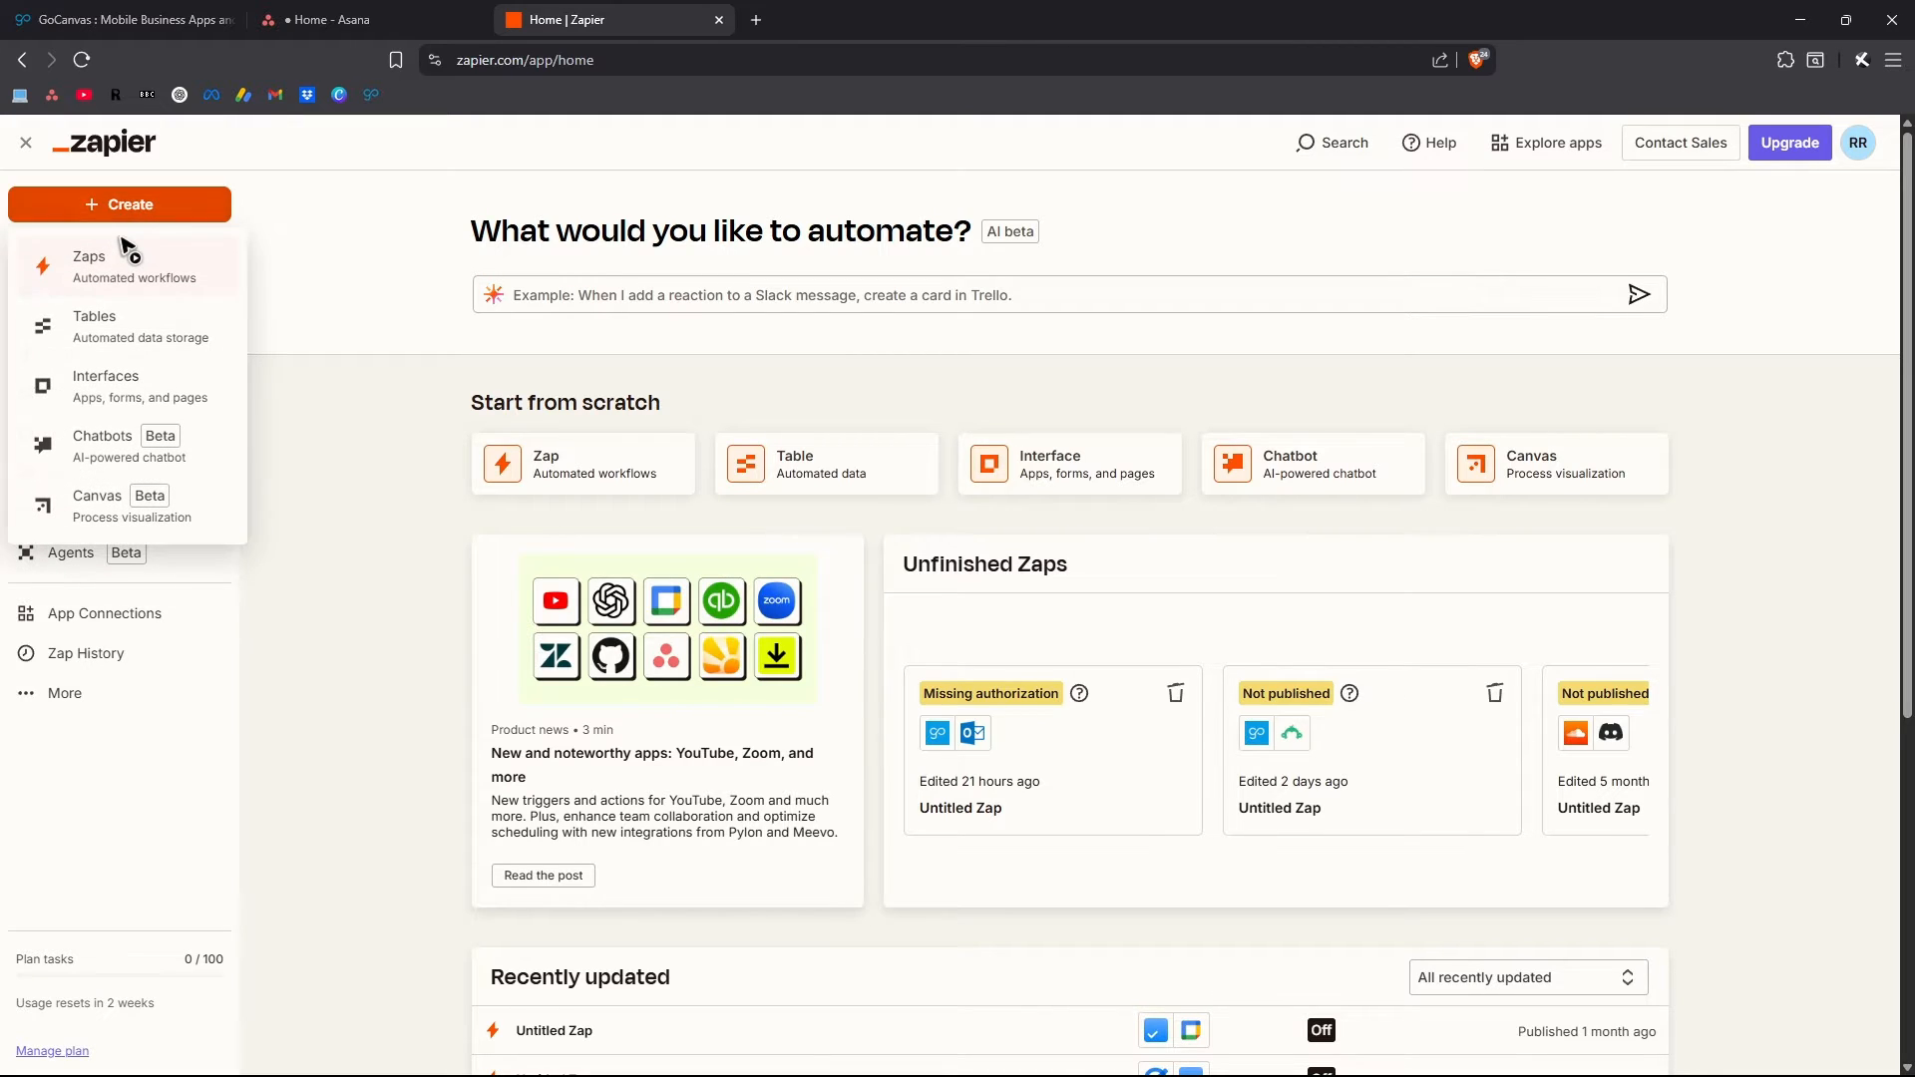
left_click(88, 273)
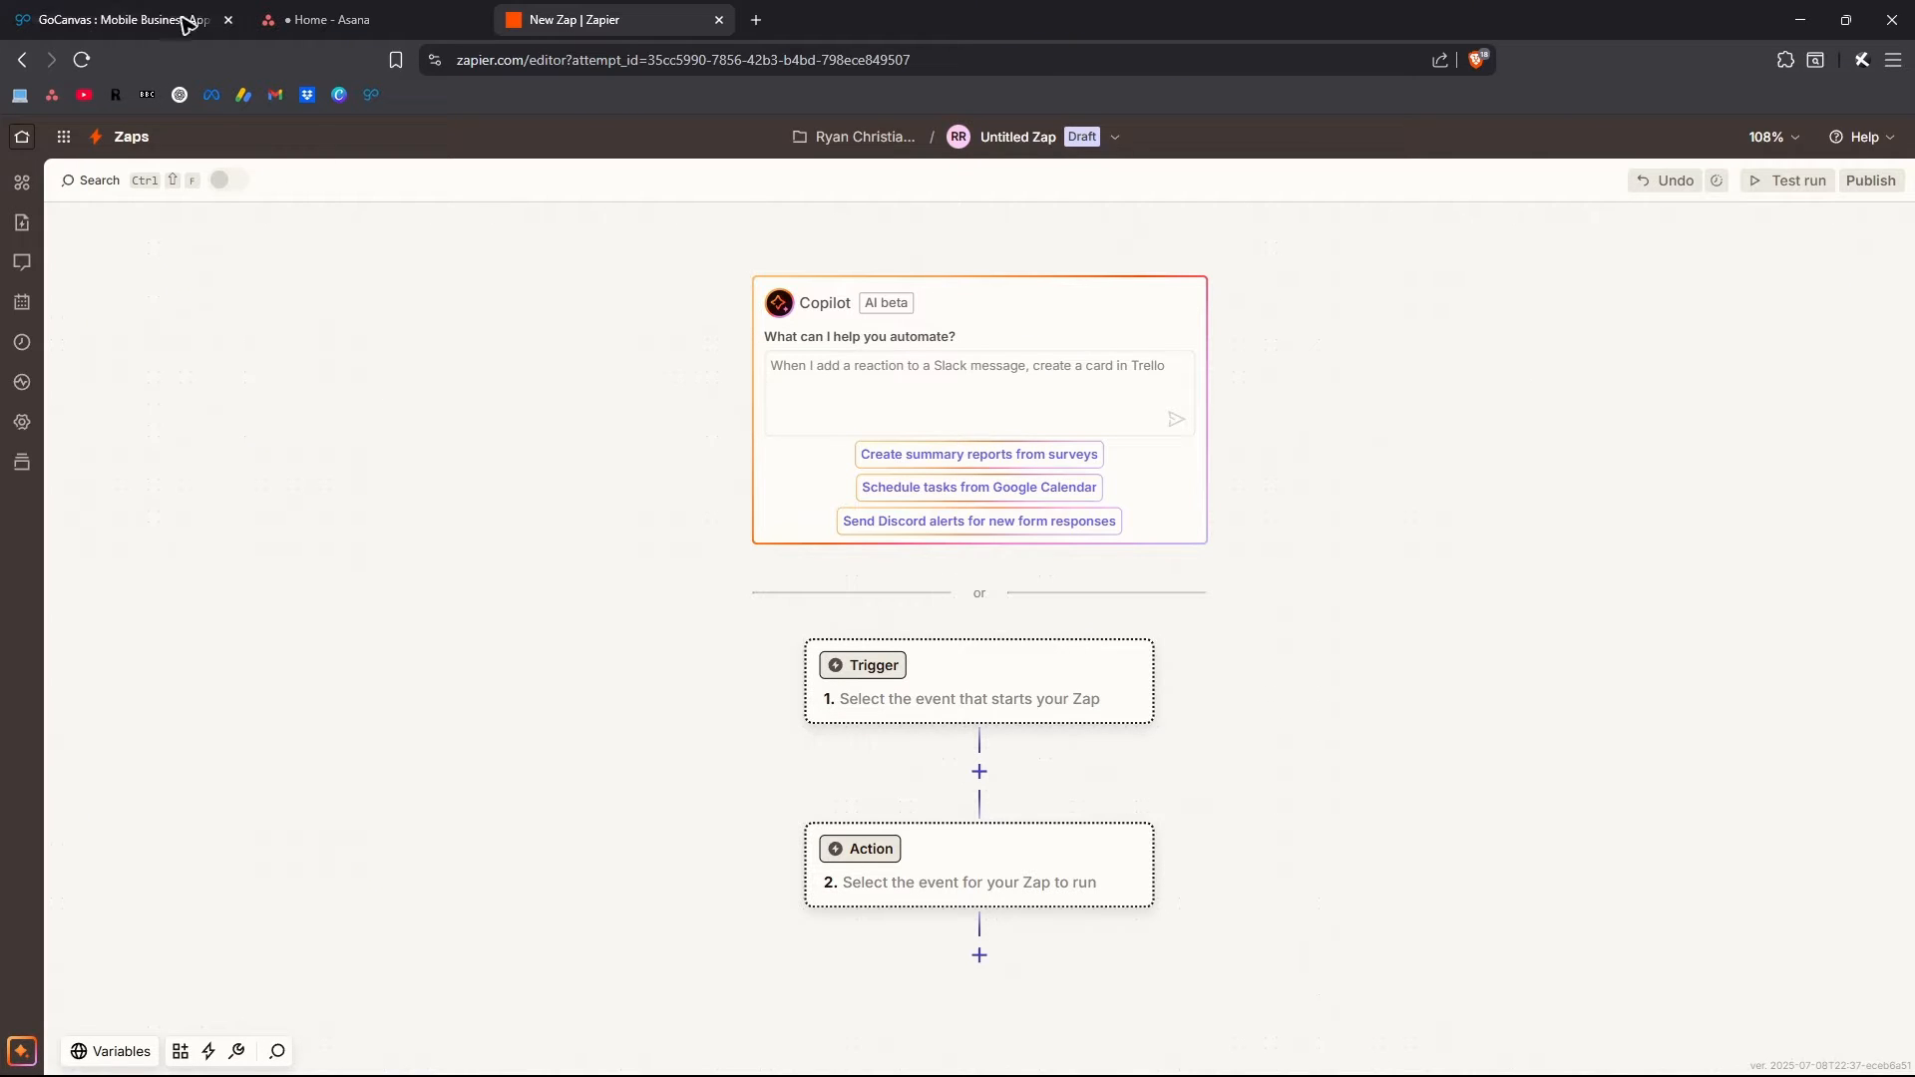
Search the trigger apps for gocanvas and choose GoCanvas as the app that starts the Zap
left_click(853, 687)
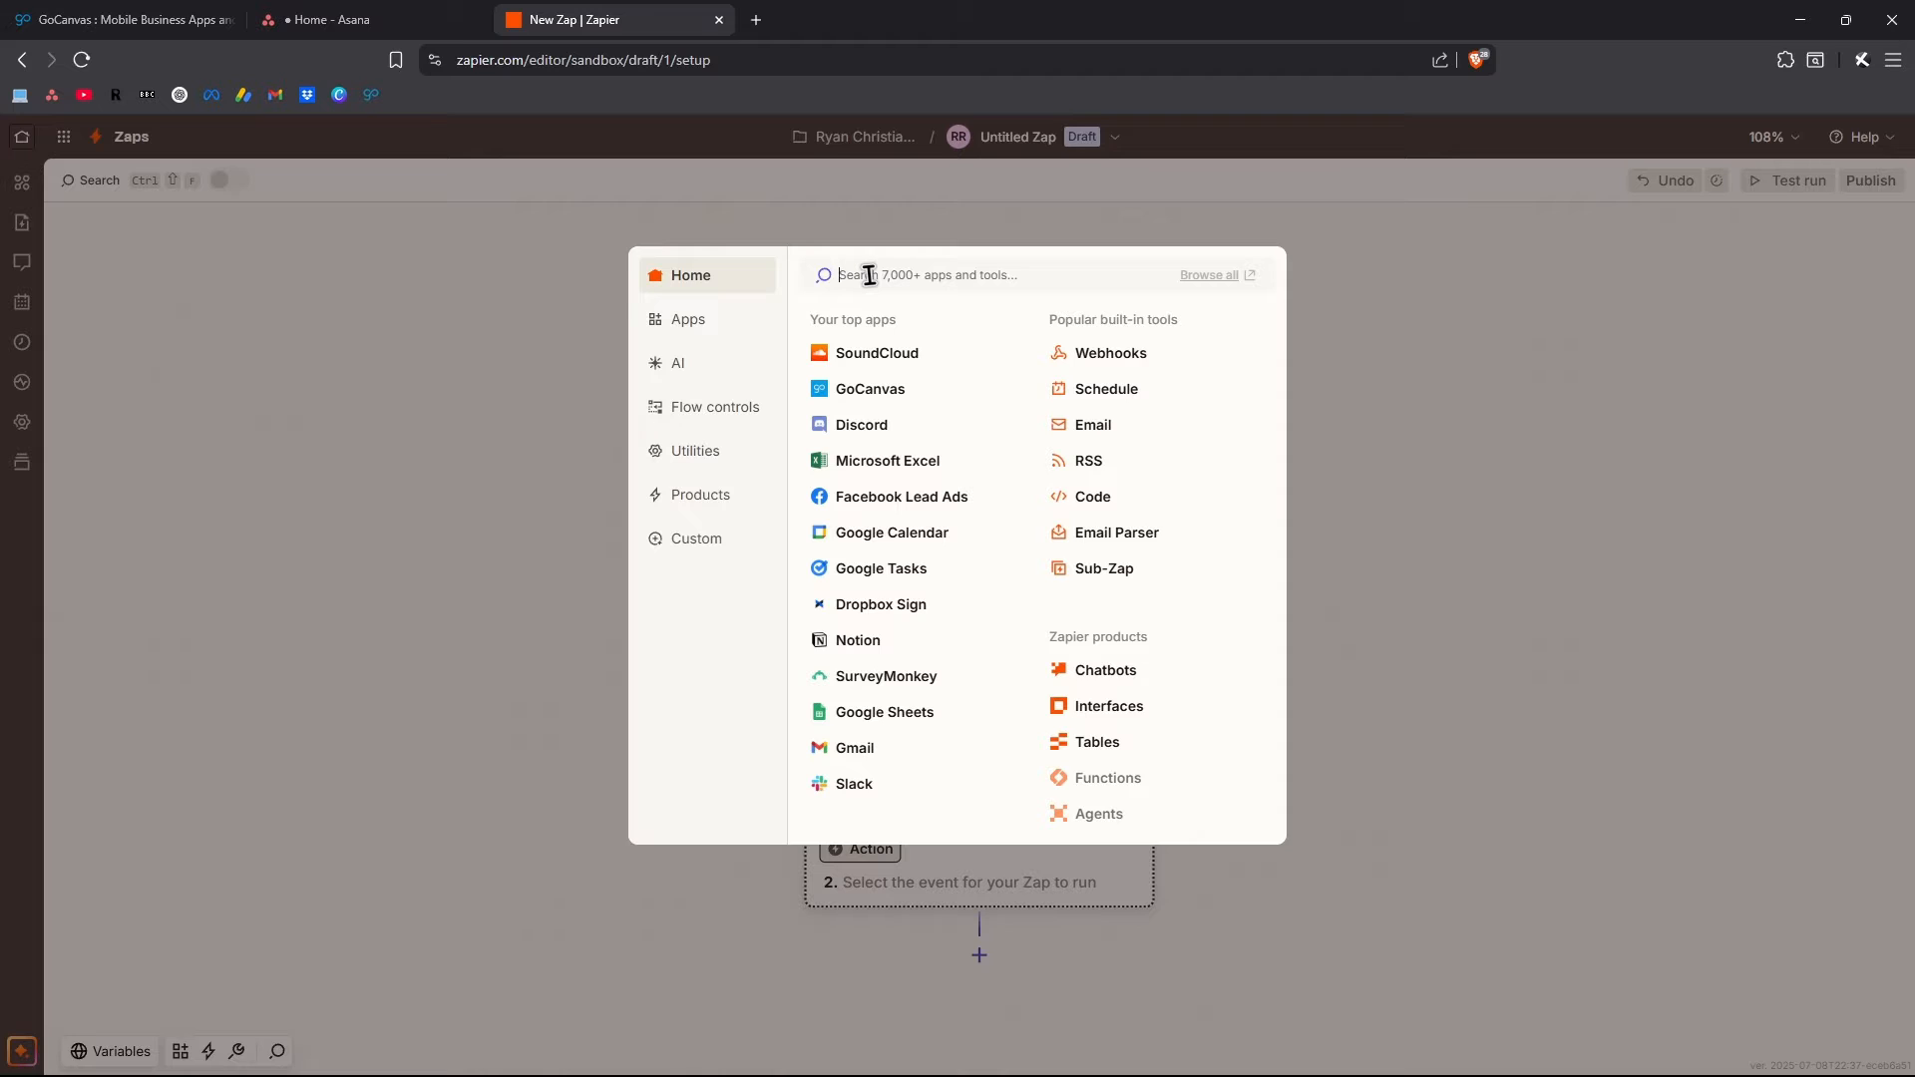
type("go can")
key("BackSpace")
key("BackSpace")
key("BackSpace")
key("BackSpace")
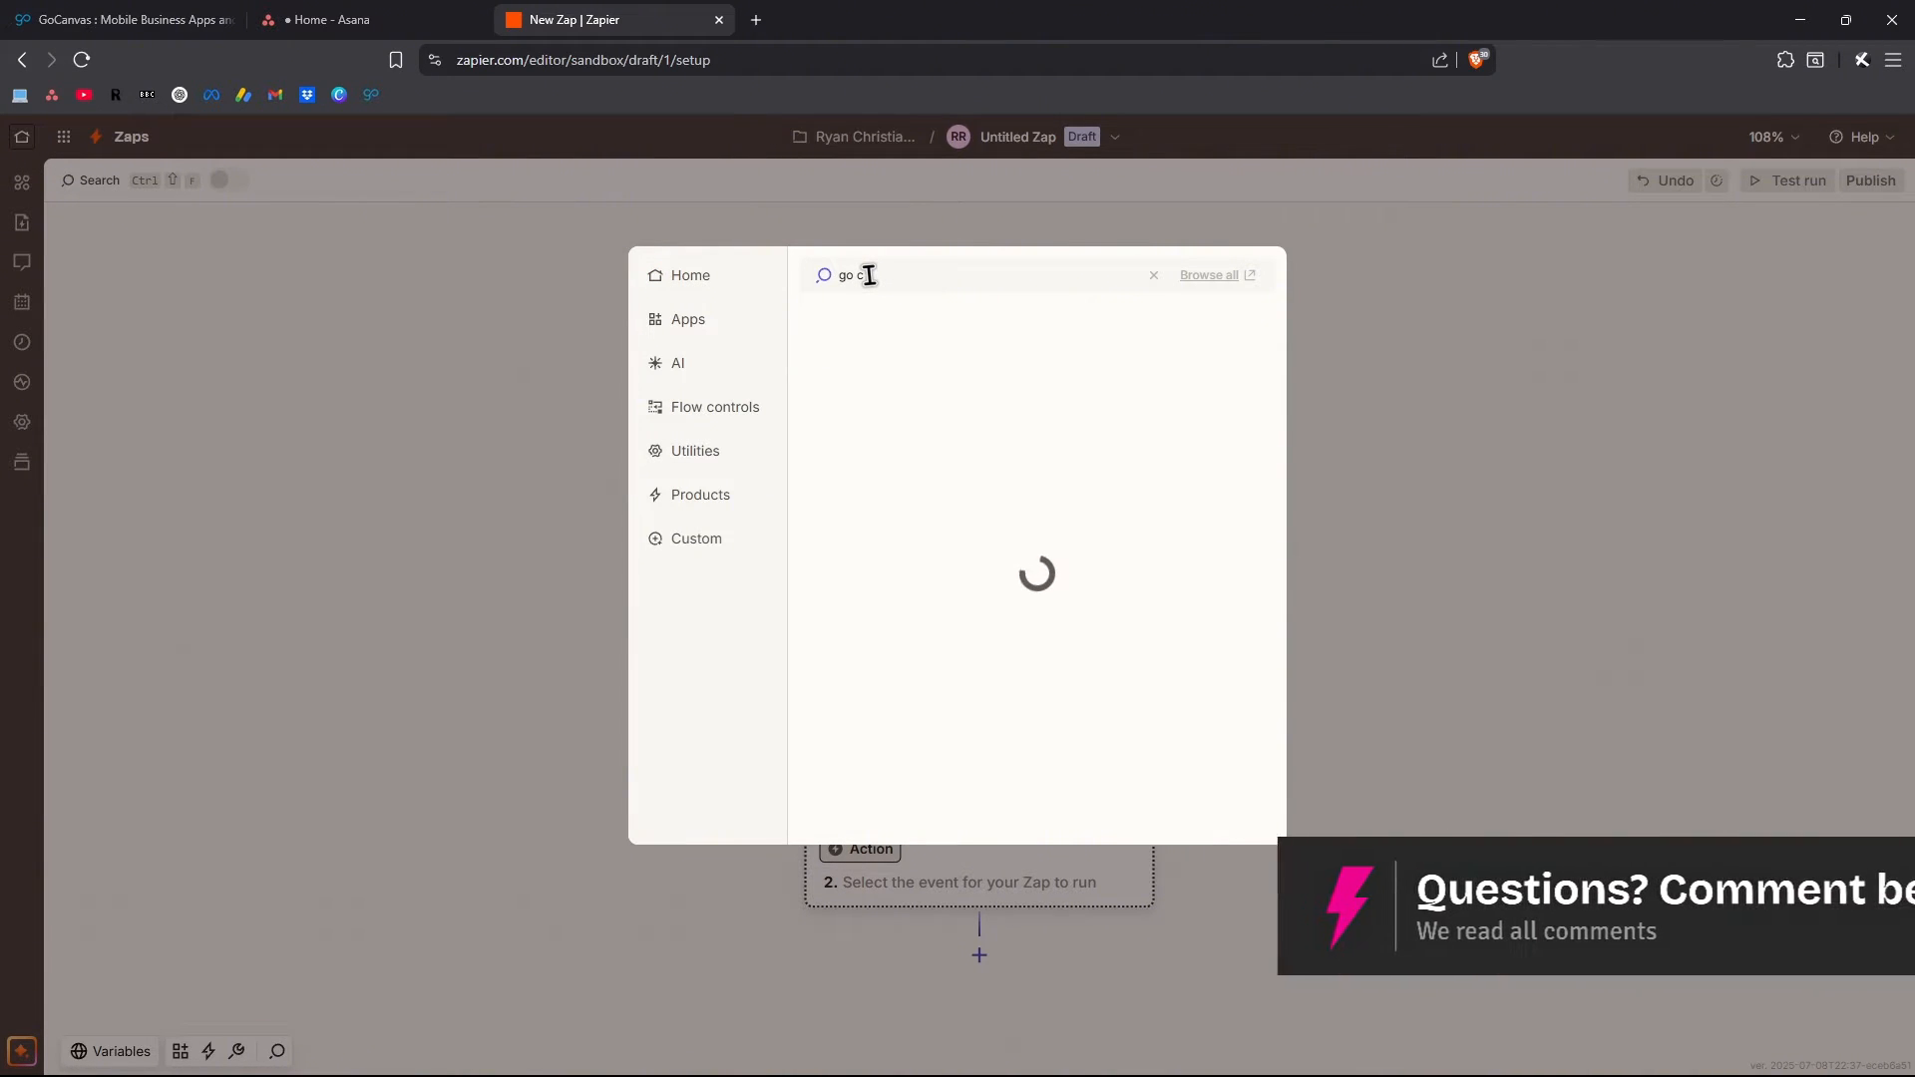
type("canvas")
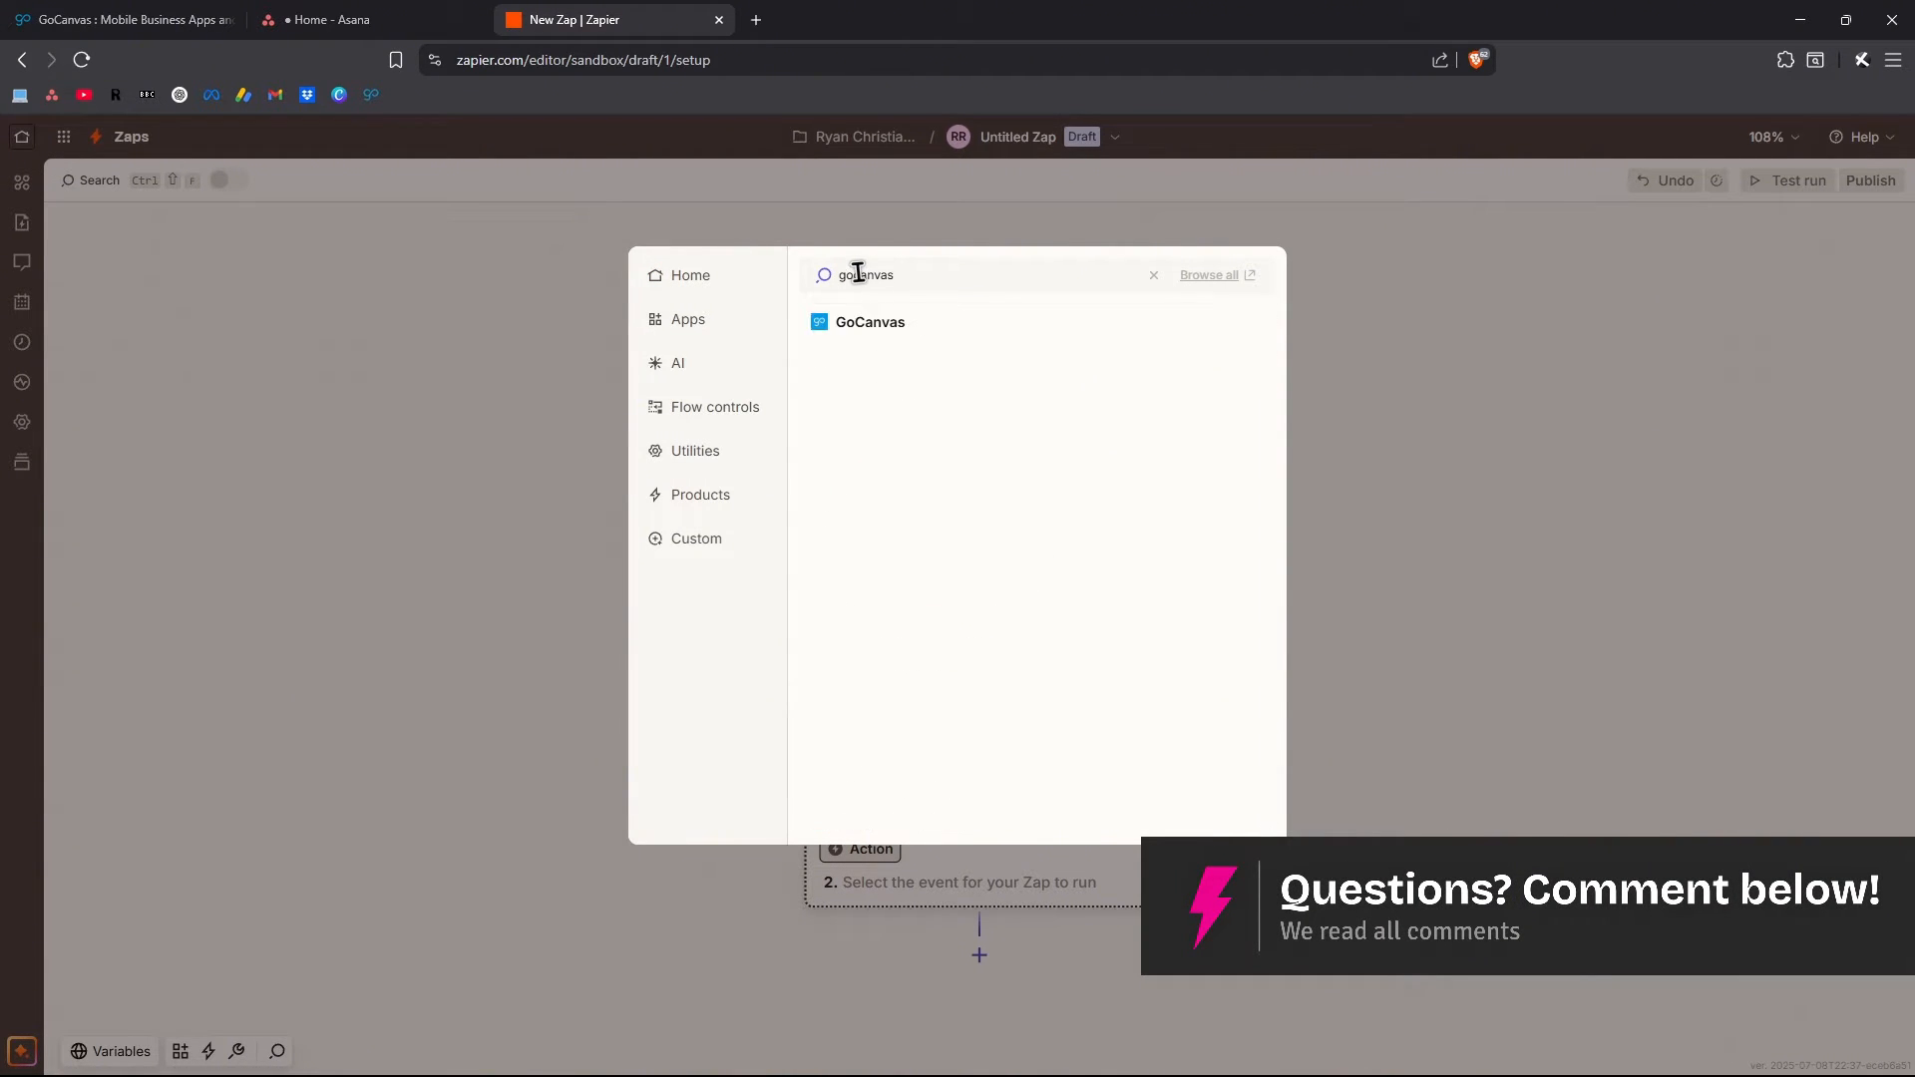
left_click(877, 325)
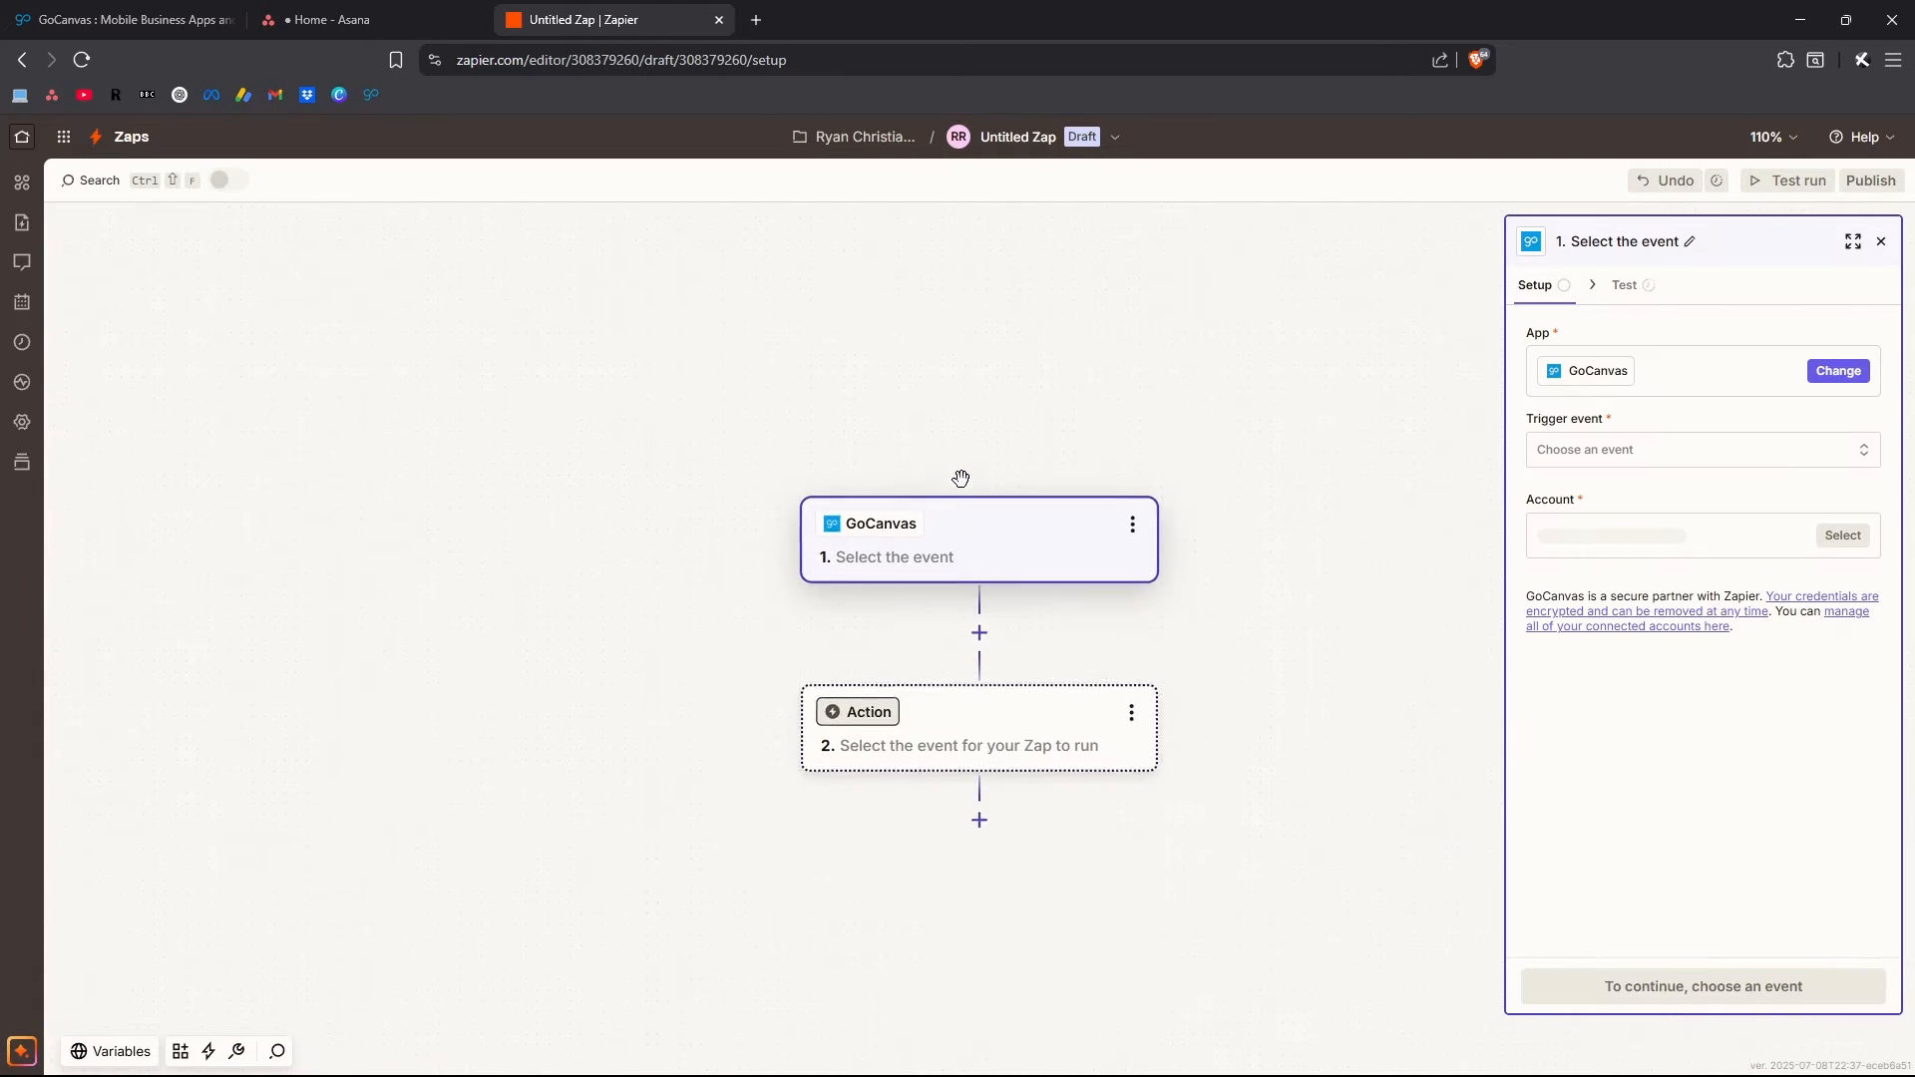
Set the GoCanvas trigger event to New Submission and continue to its configuration
left_click(1615, 450)
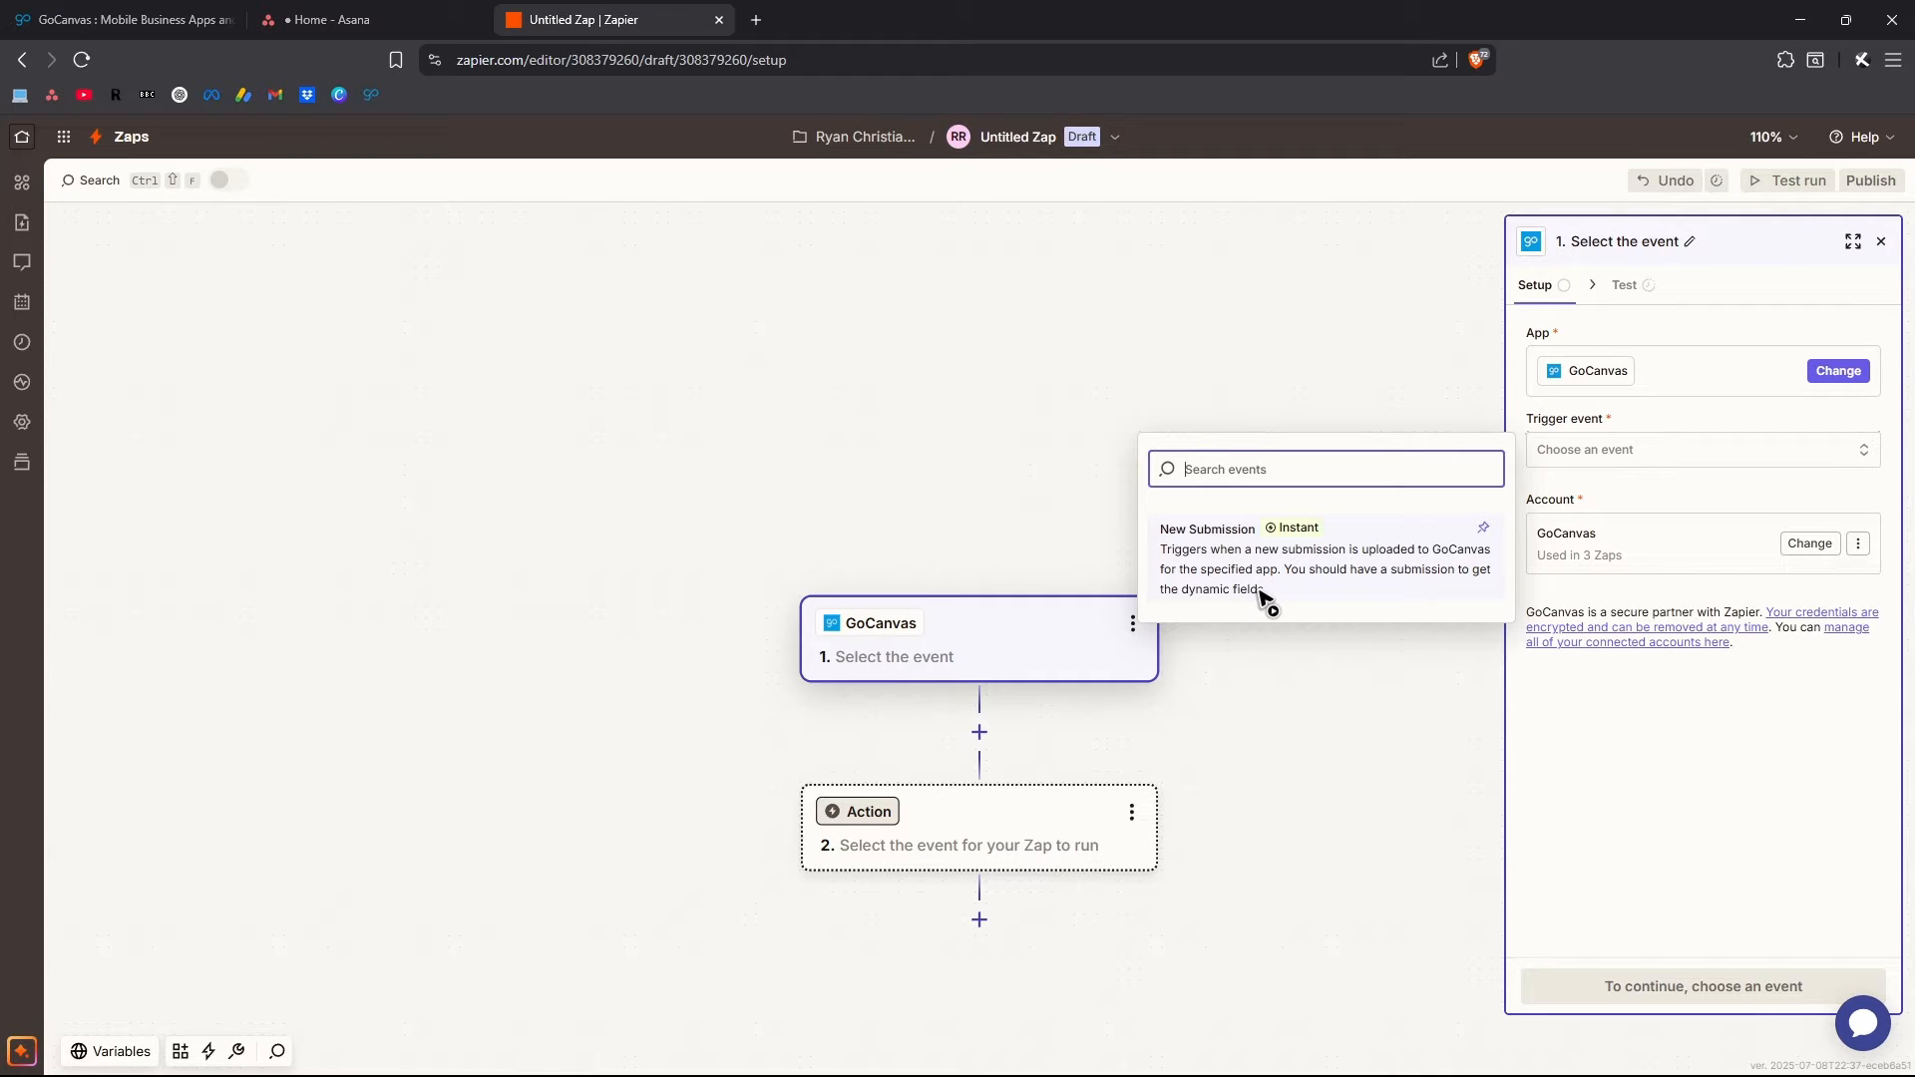
left_click(1262, 595)
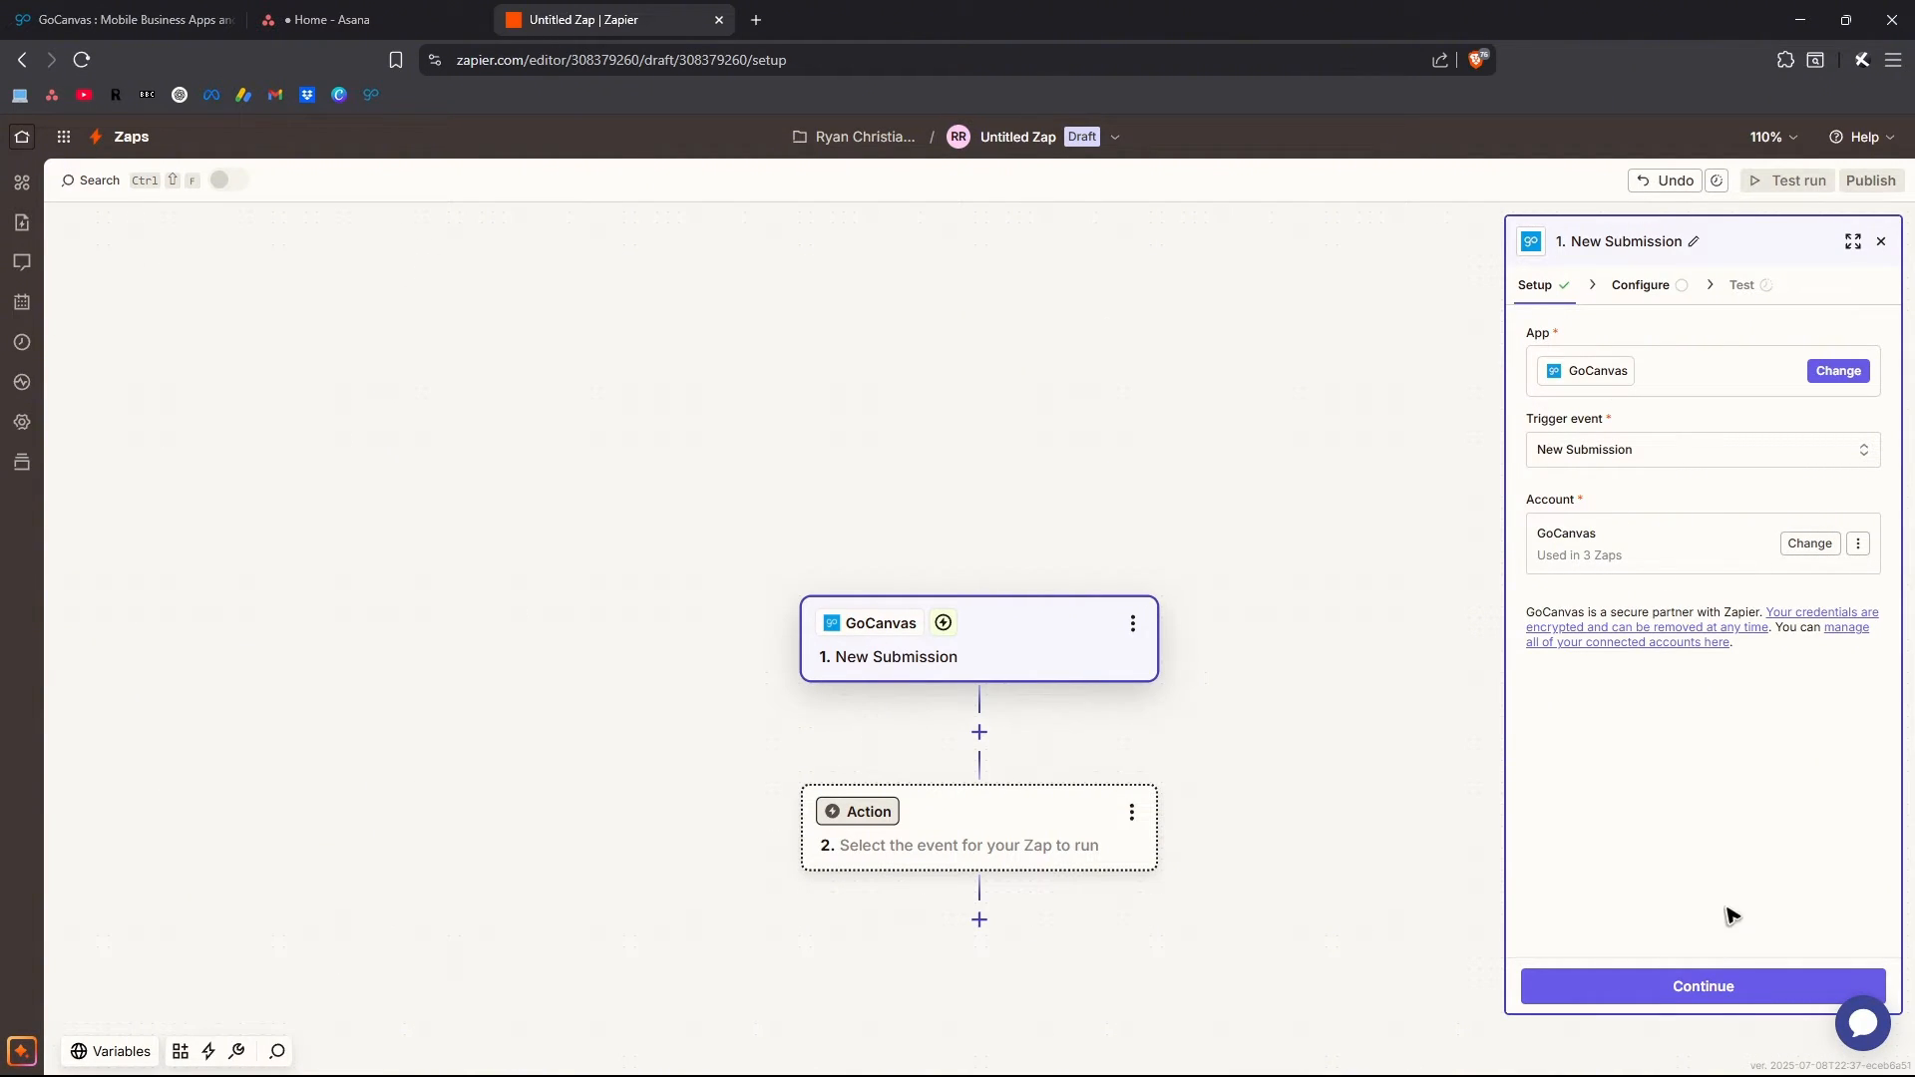
left_click(1701, 985)
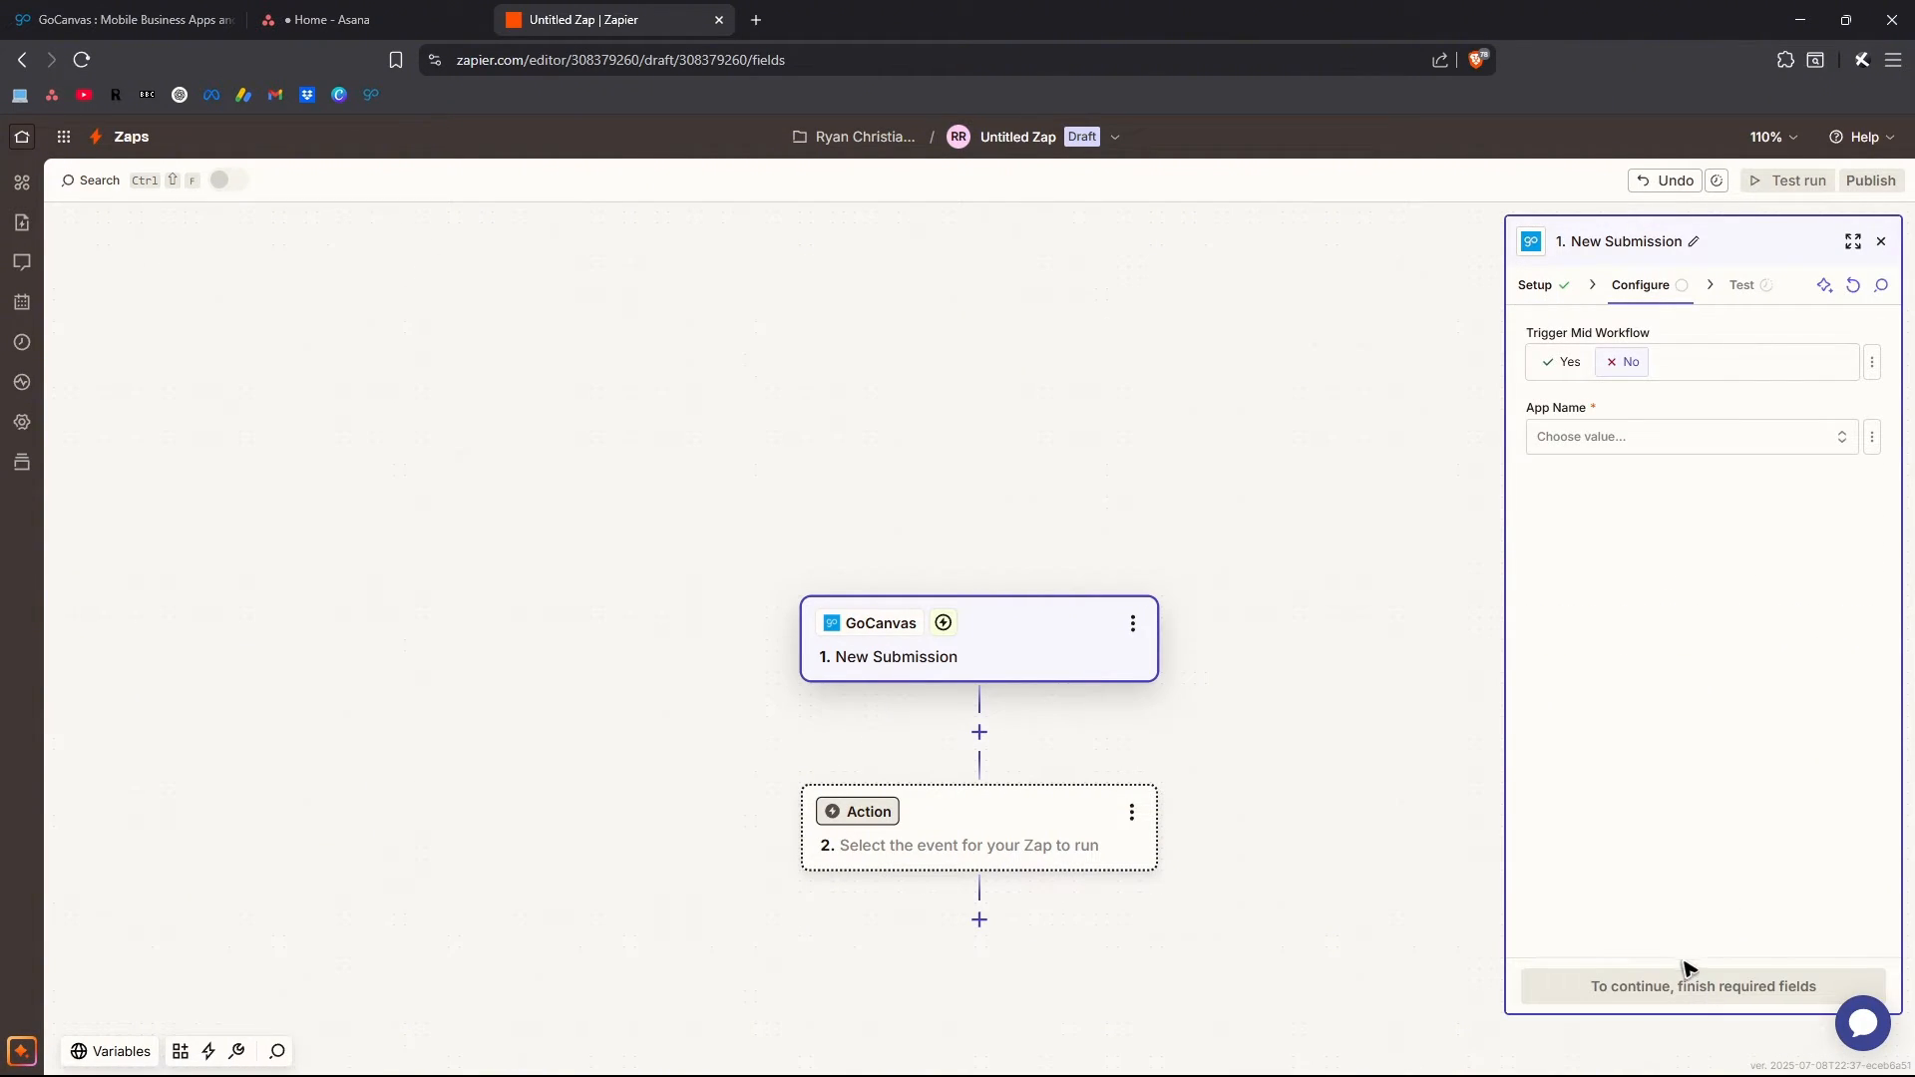
Set the trigger's App Name to SAMPLE - Job Ticket and continue to the trigger test
left_click(1590, 436)
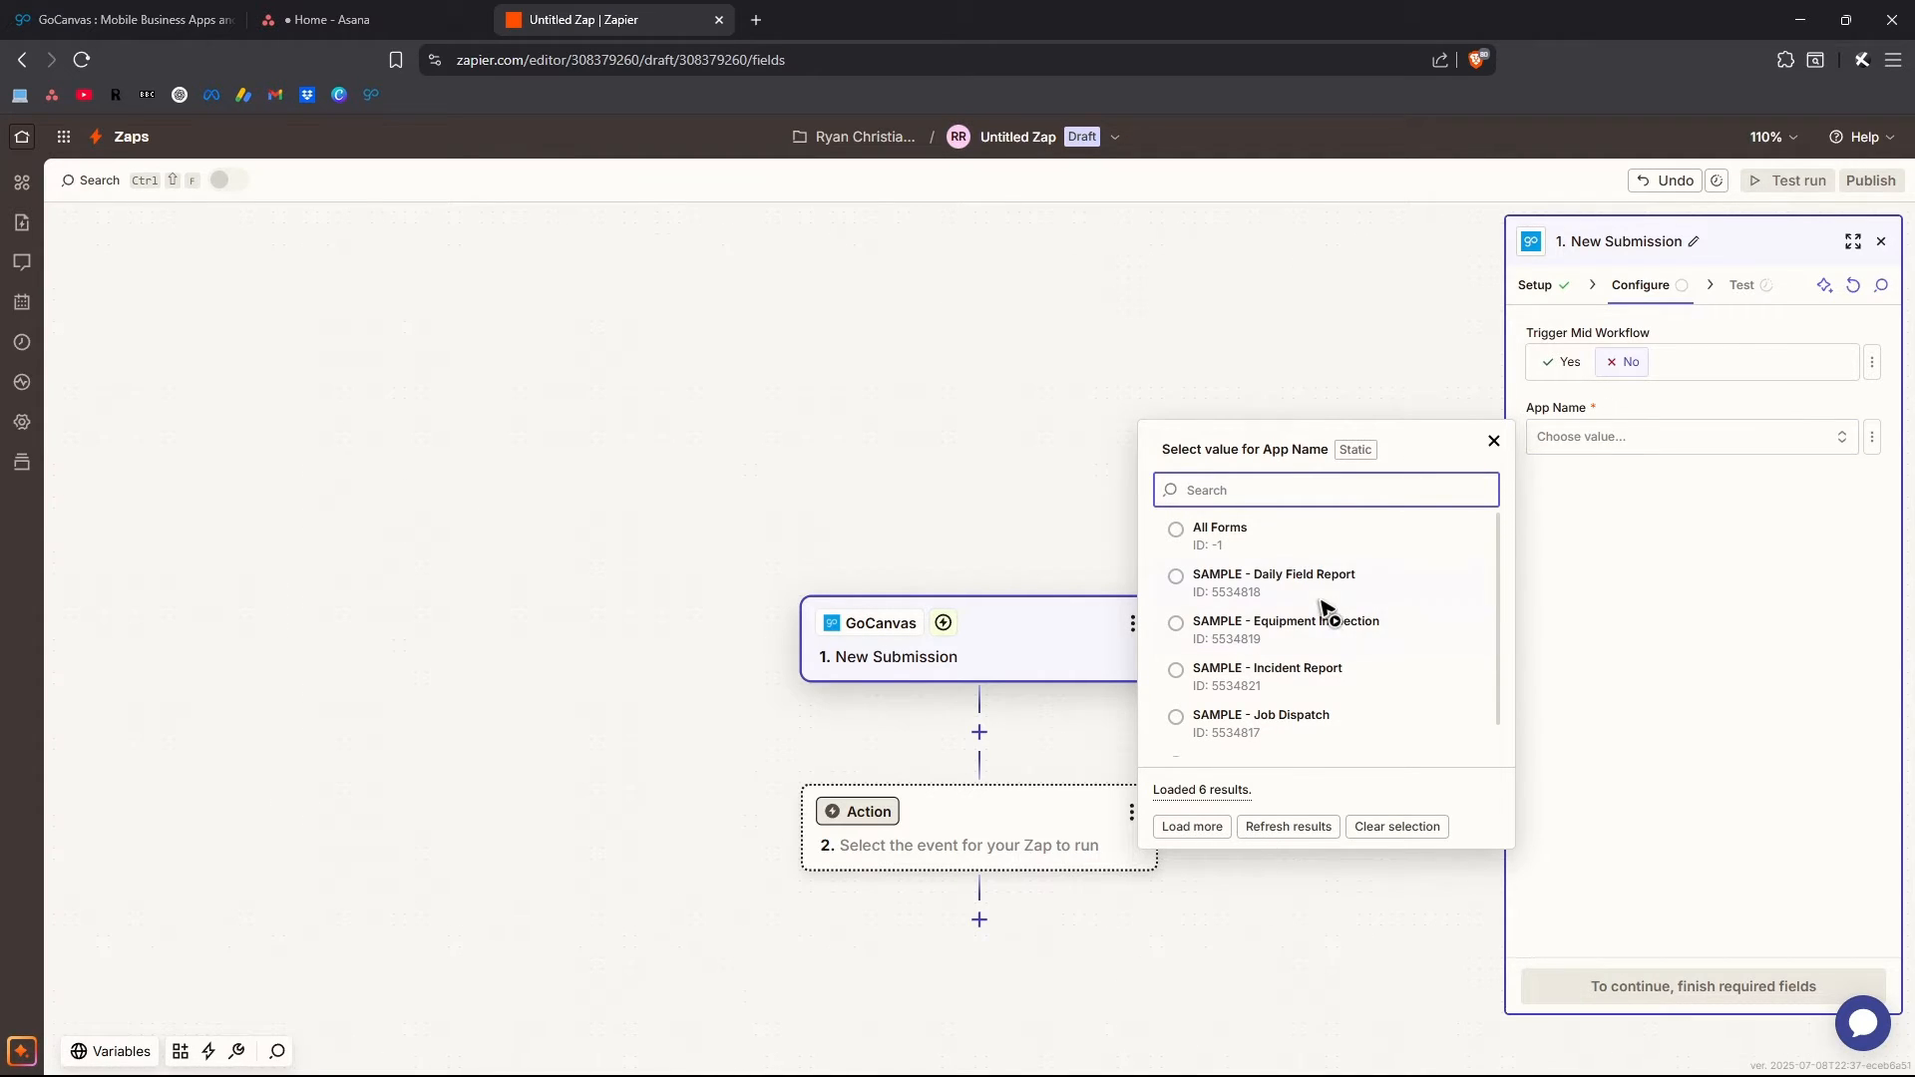
scroll(1317, 608, "down", 1)
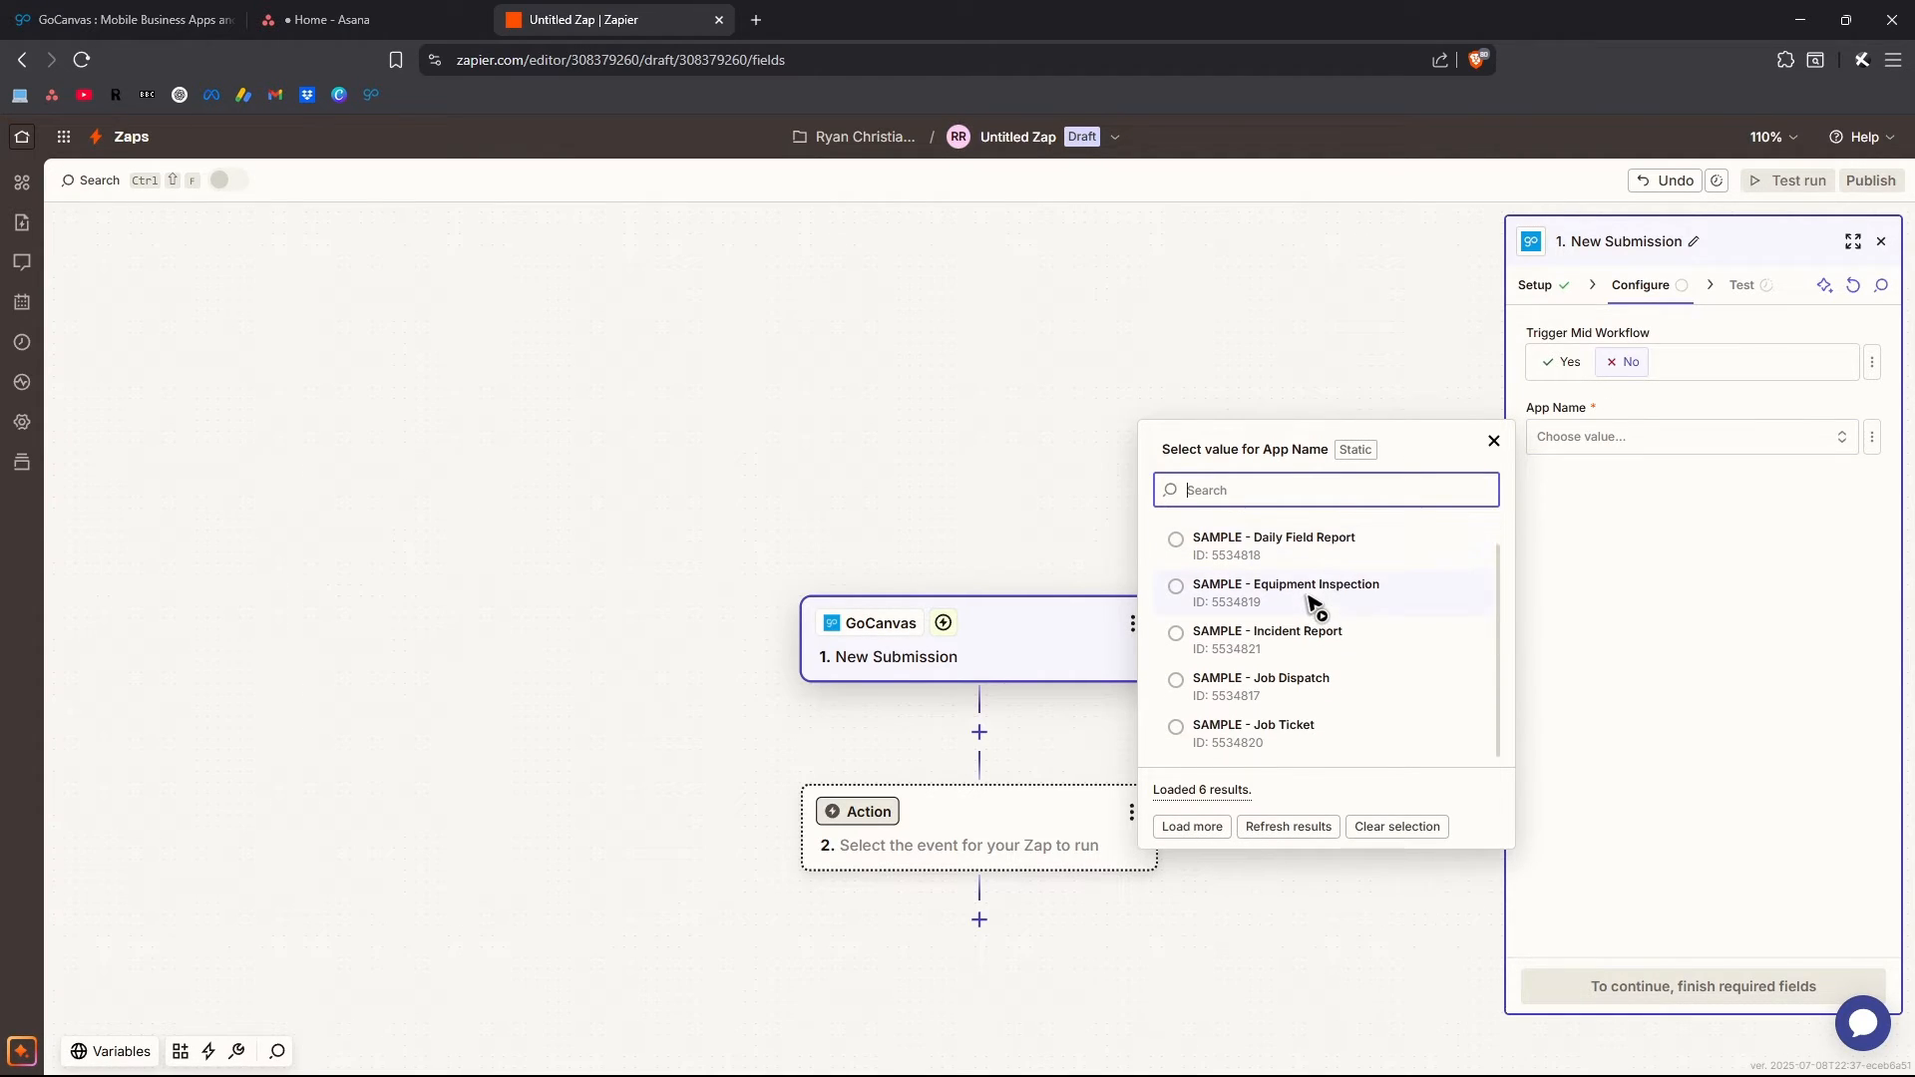
left_click(1206, 735)
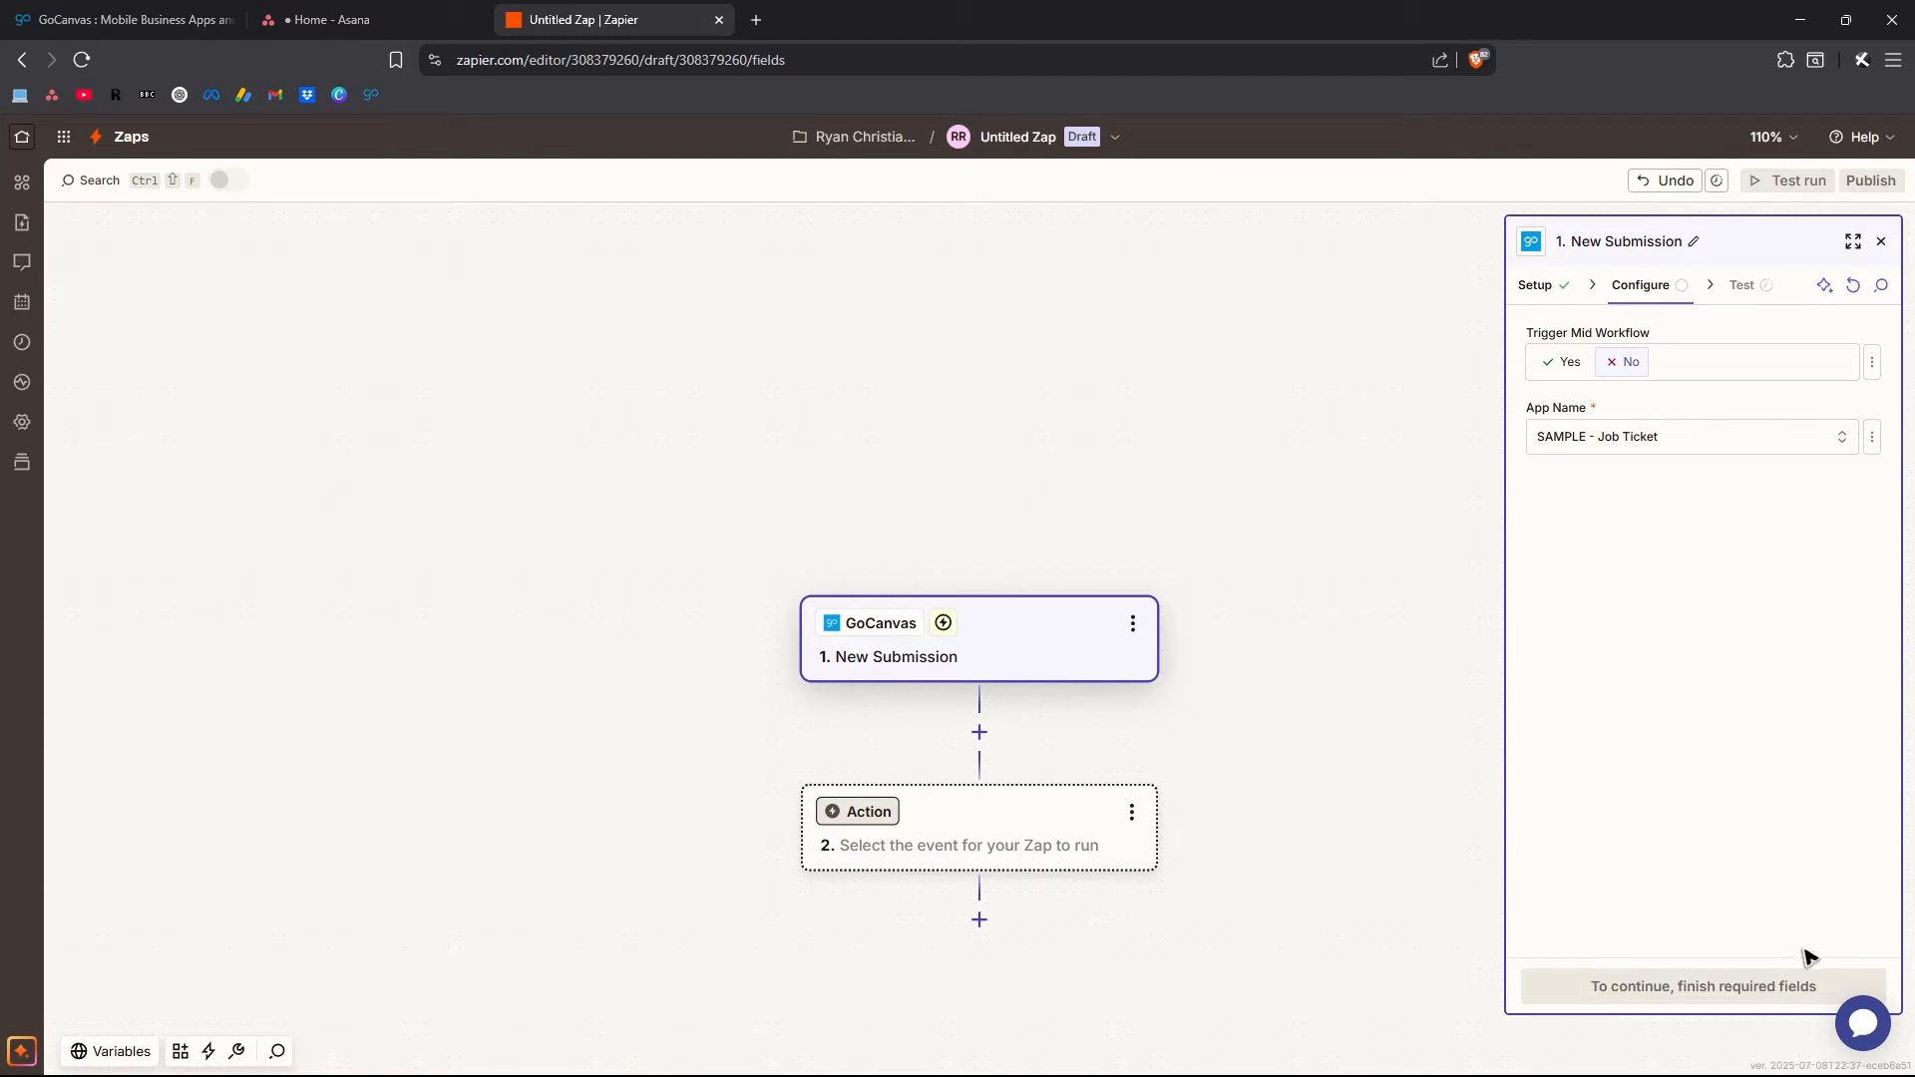
left_click(1724, 1000)
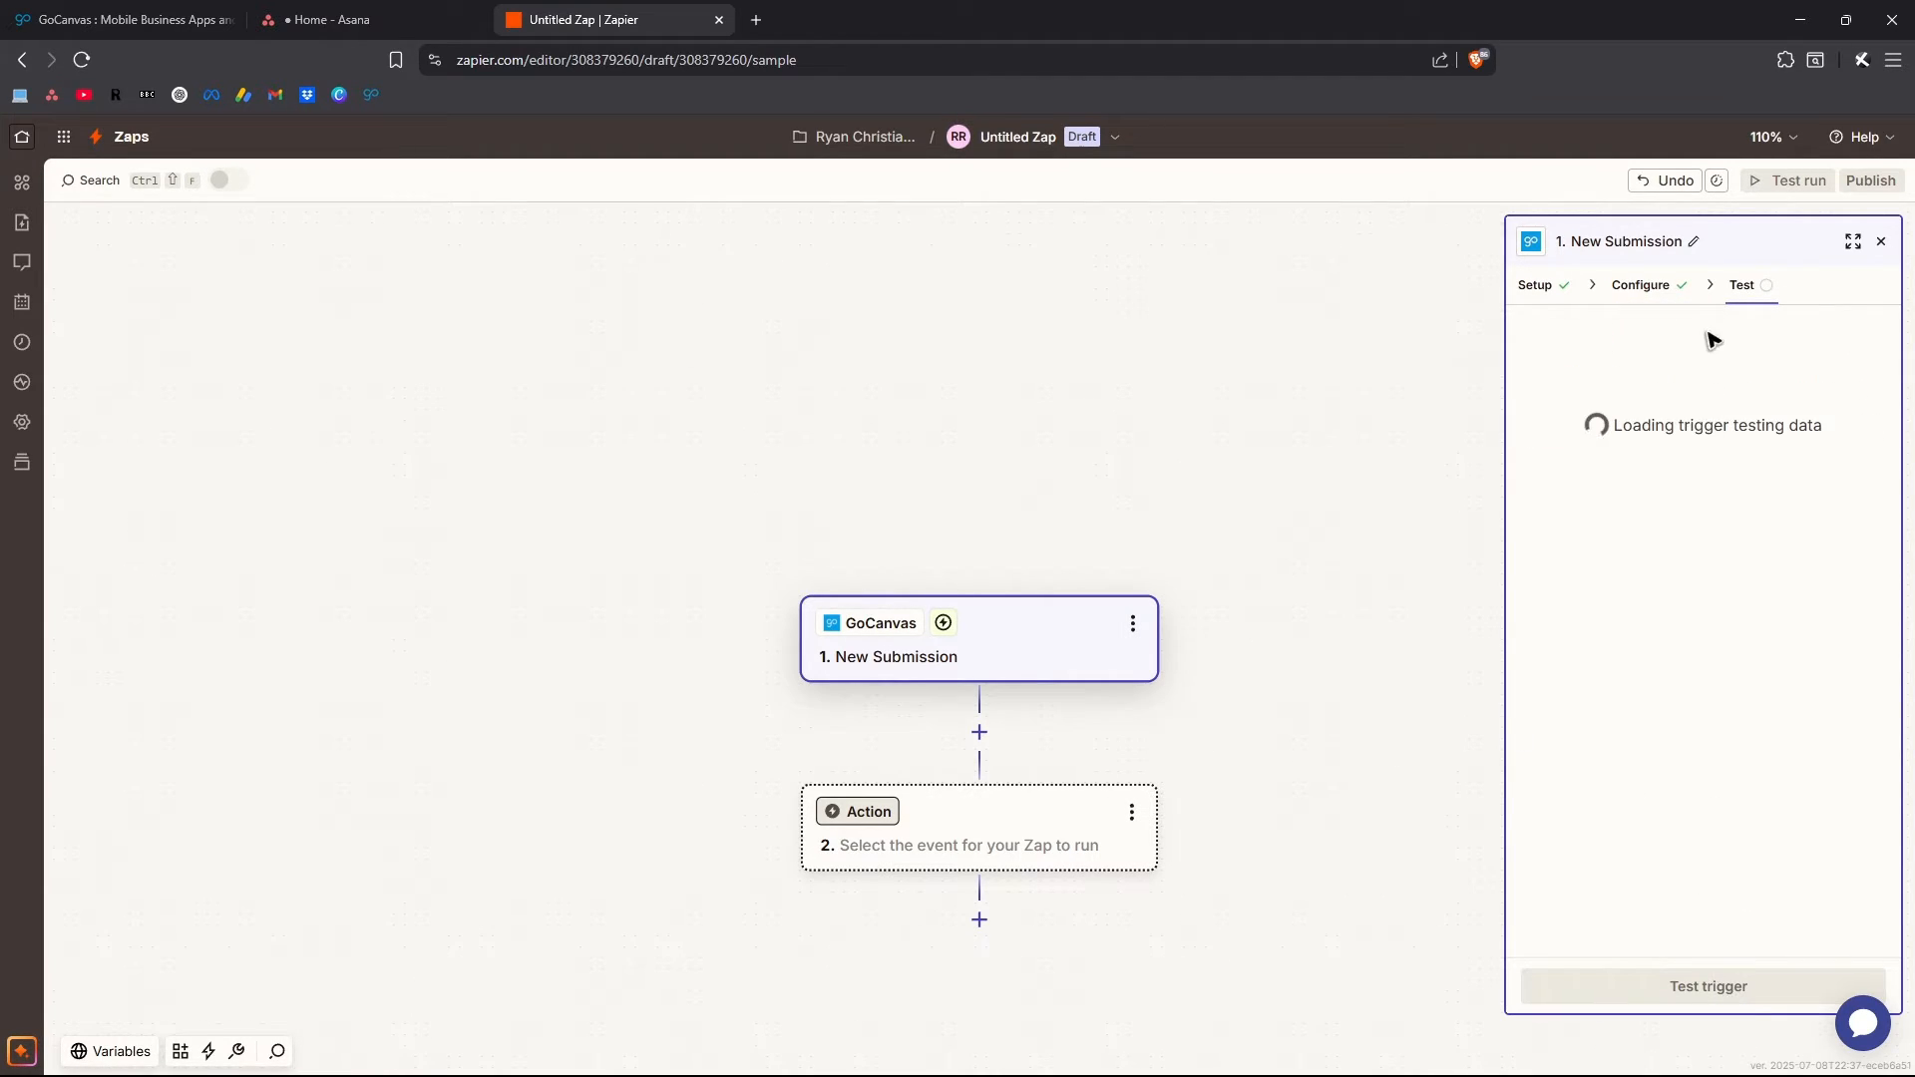
Test the GoCanvas trigger and continue with the Submission A record
left_click(1677, 985)
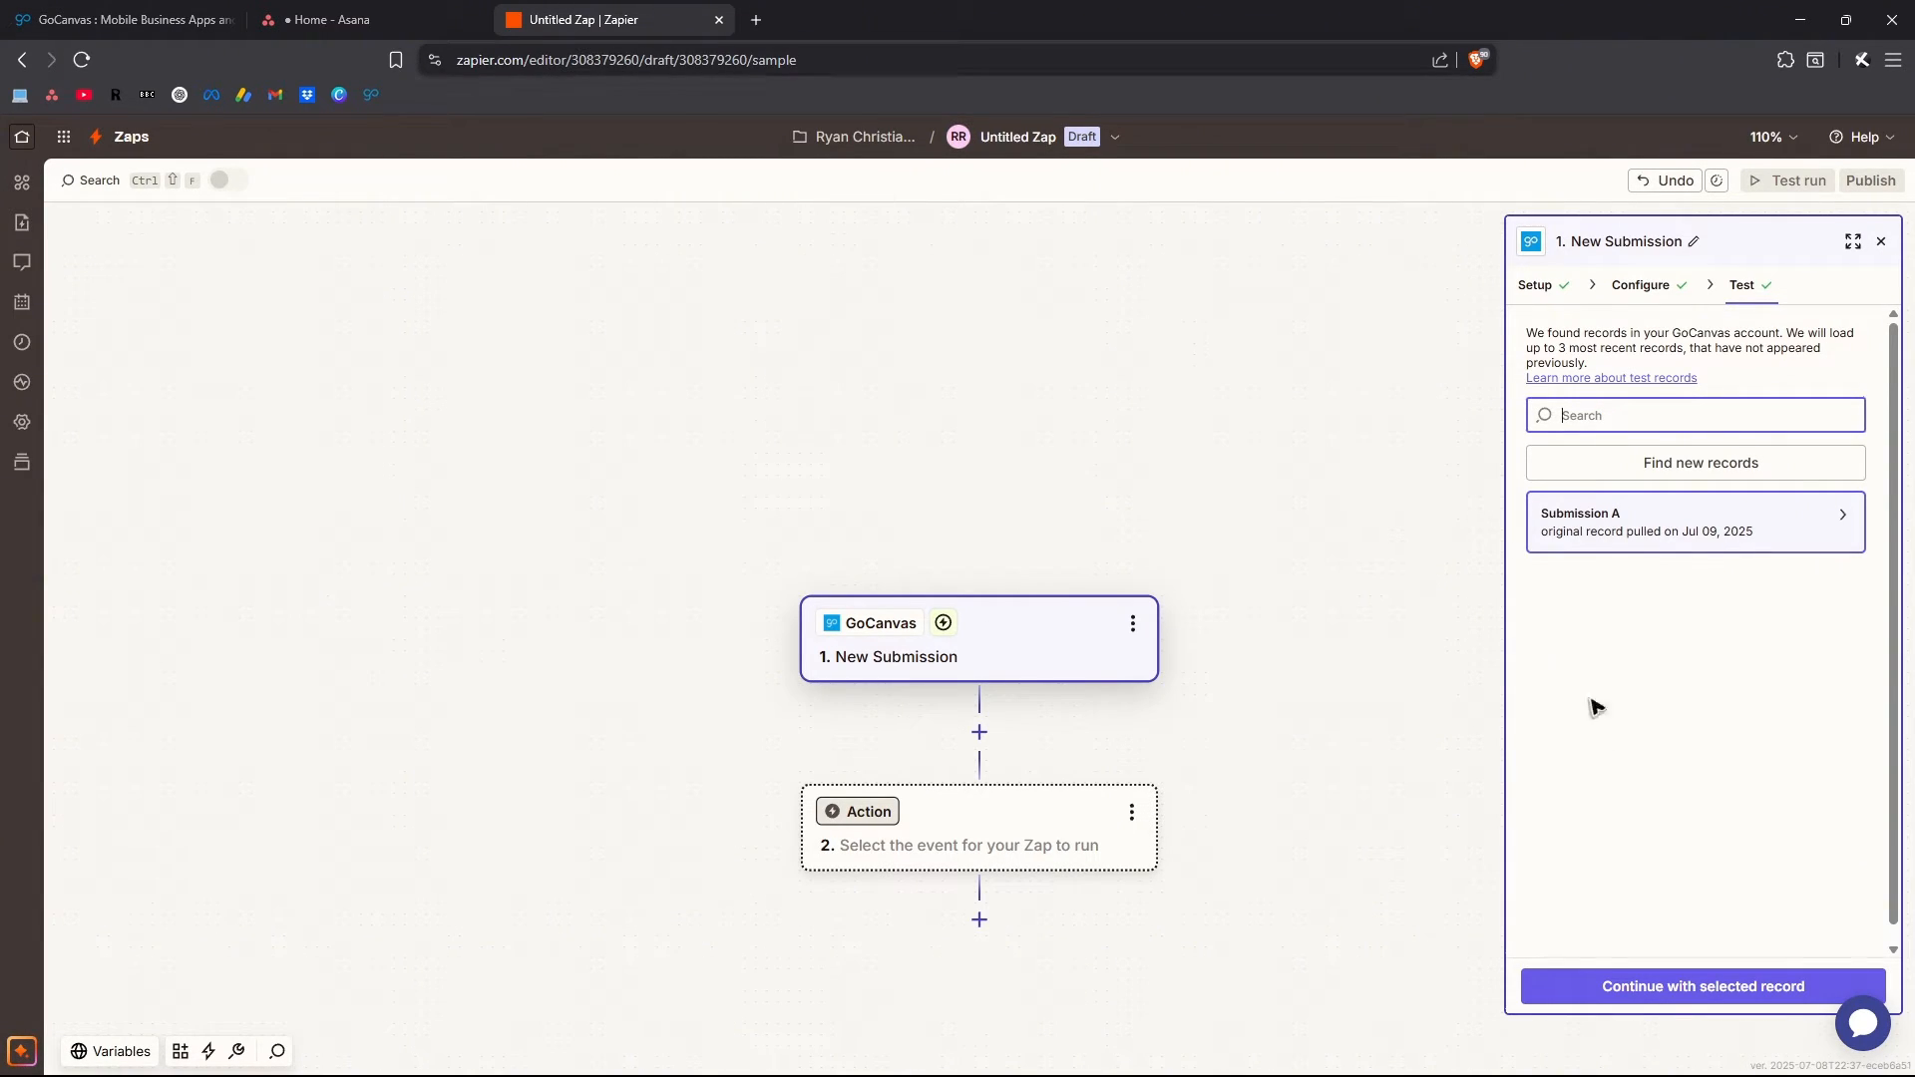
left_click(1695, 989)
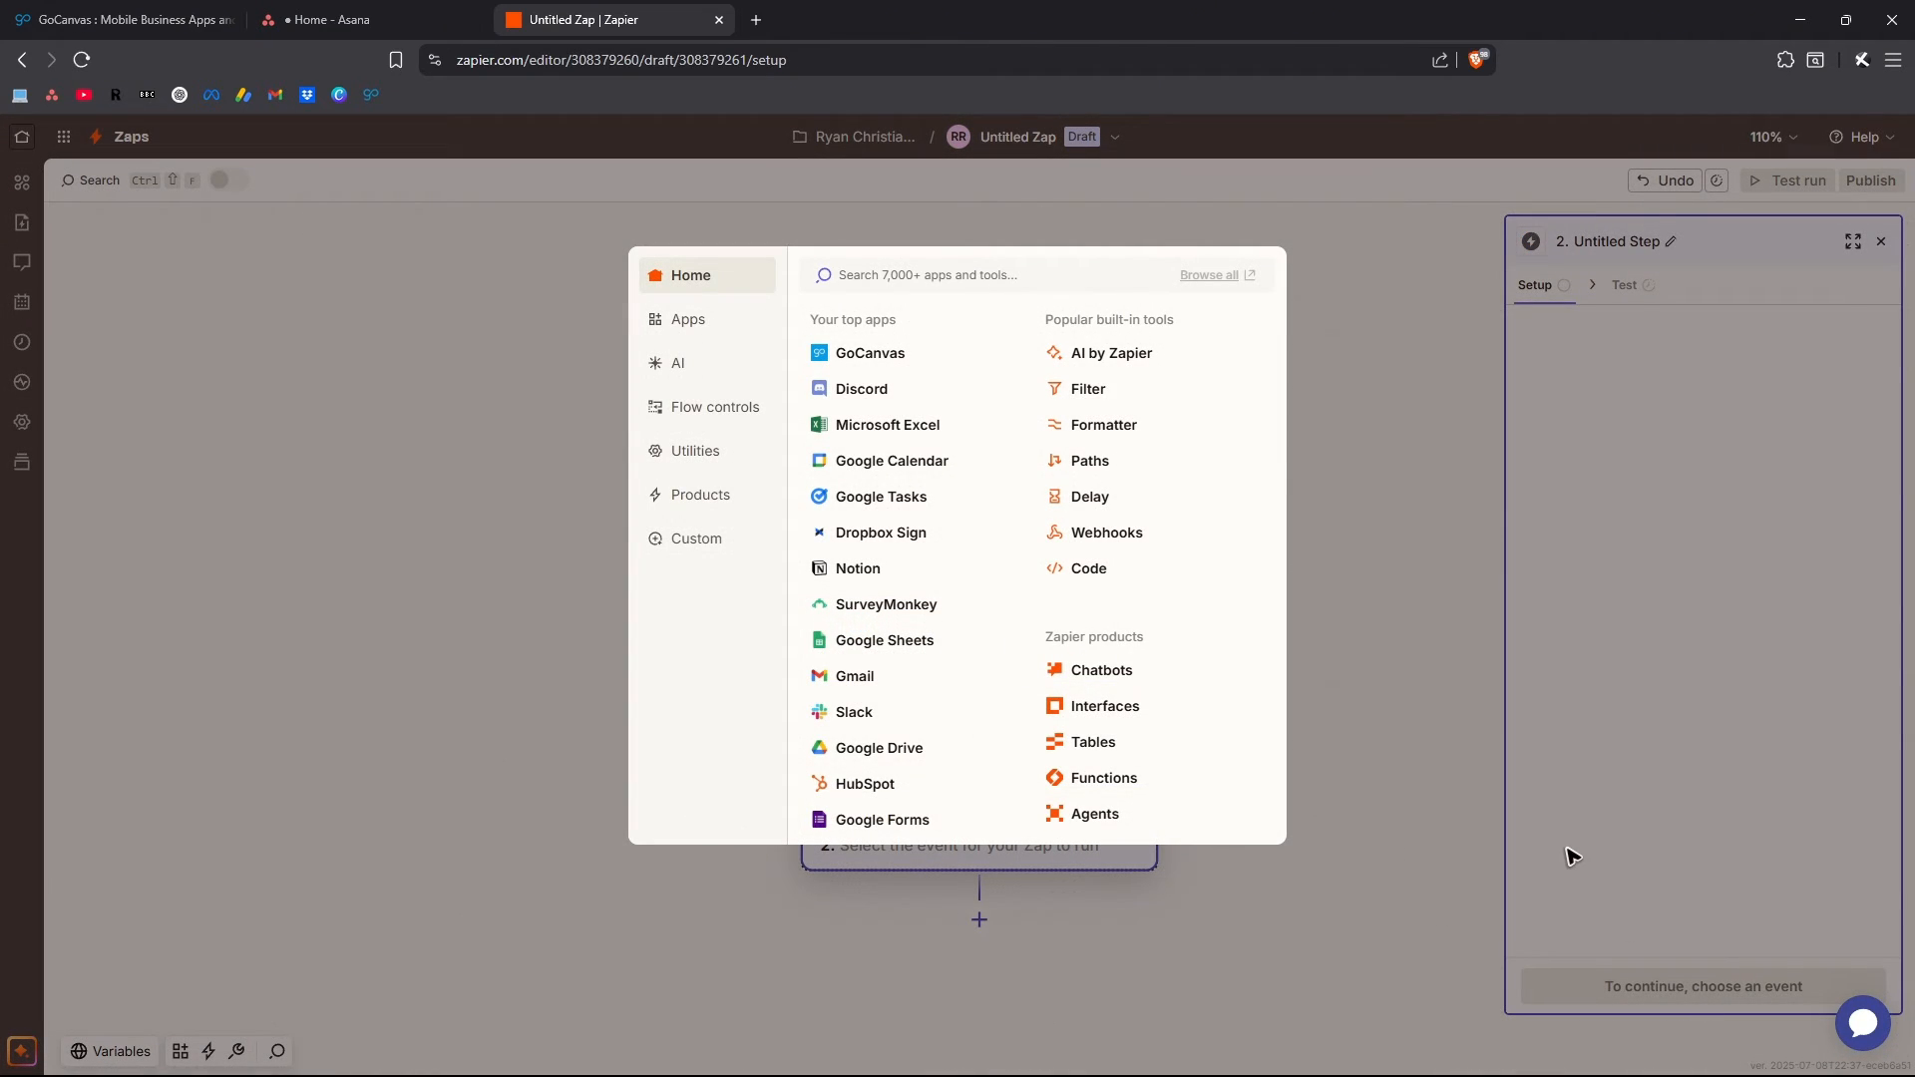
left_click(1372, 357)
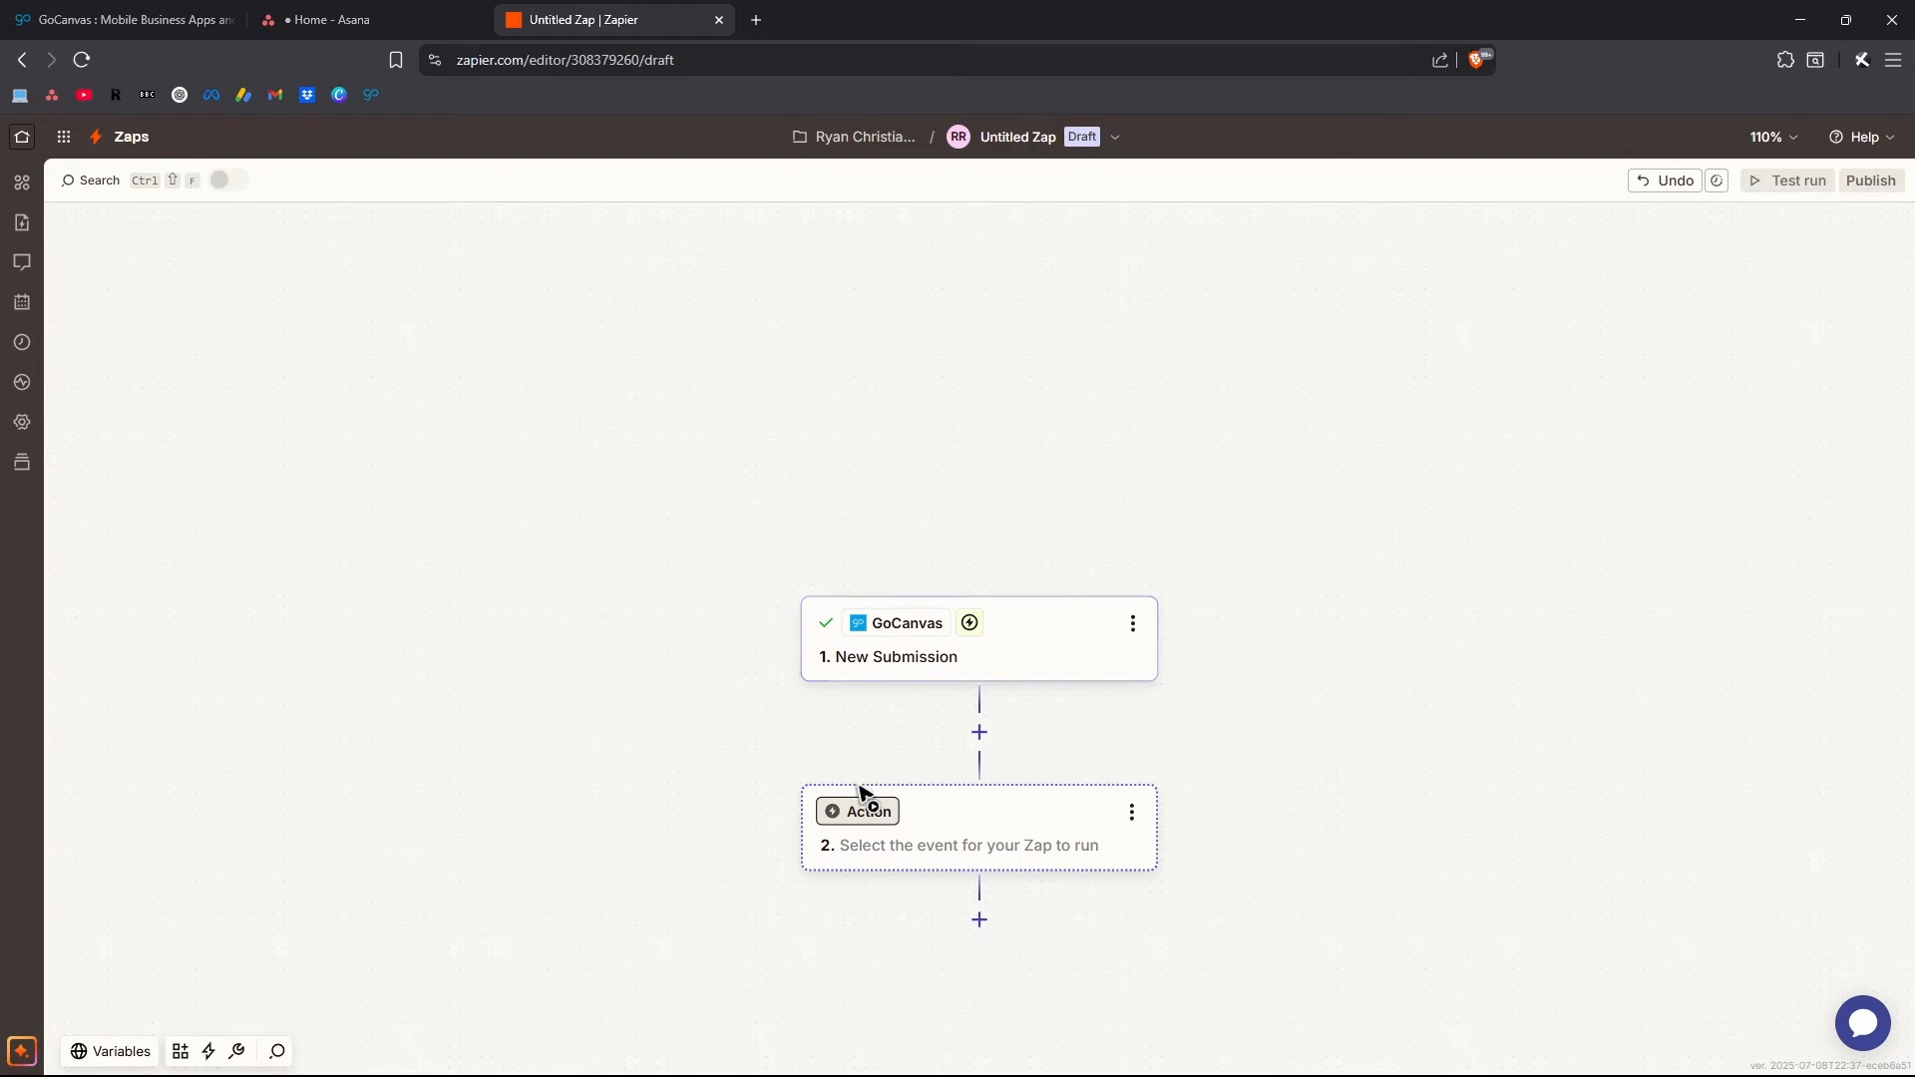
left_click(856, 815)
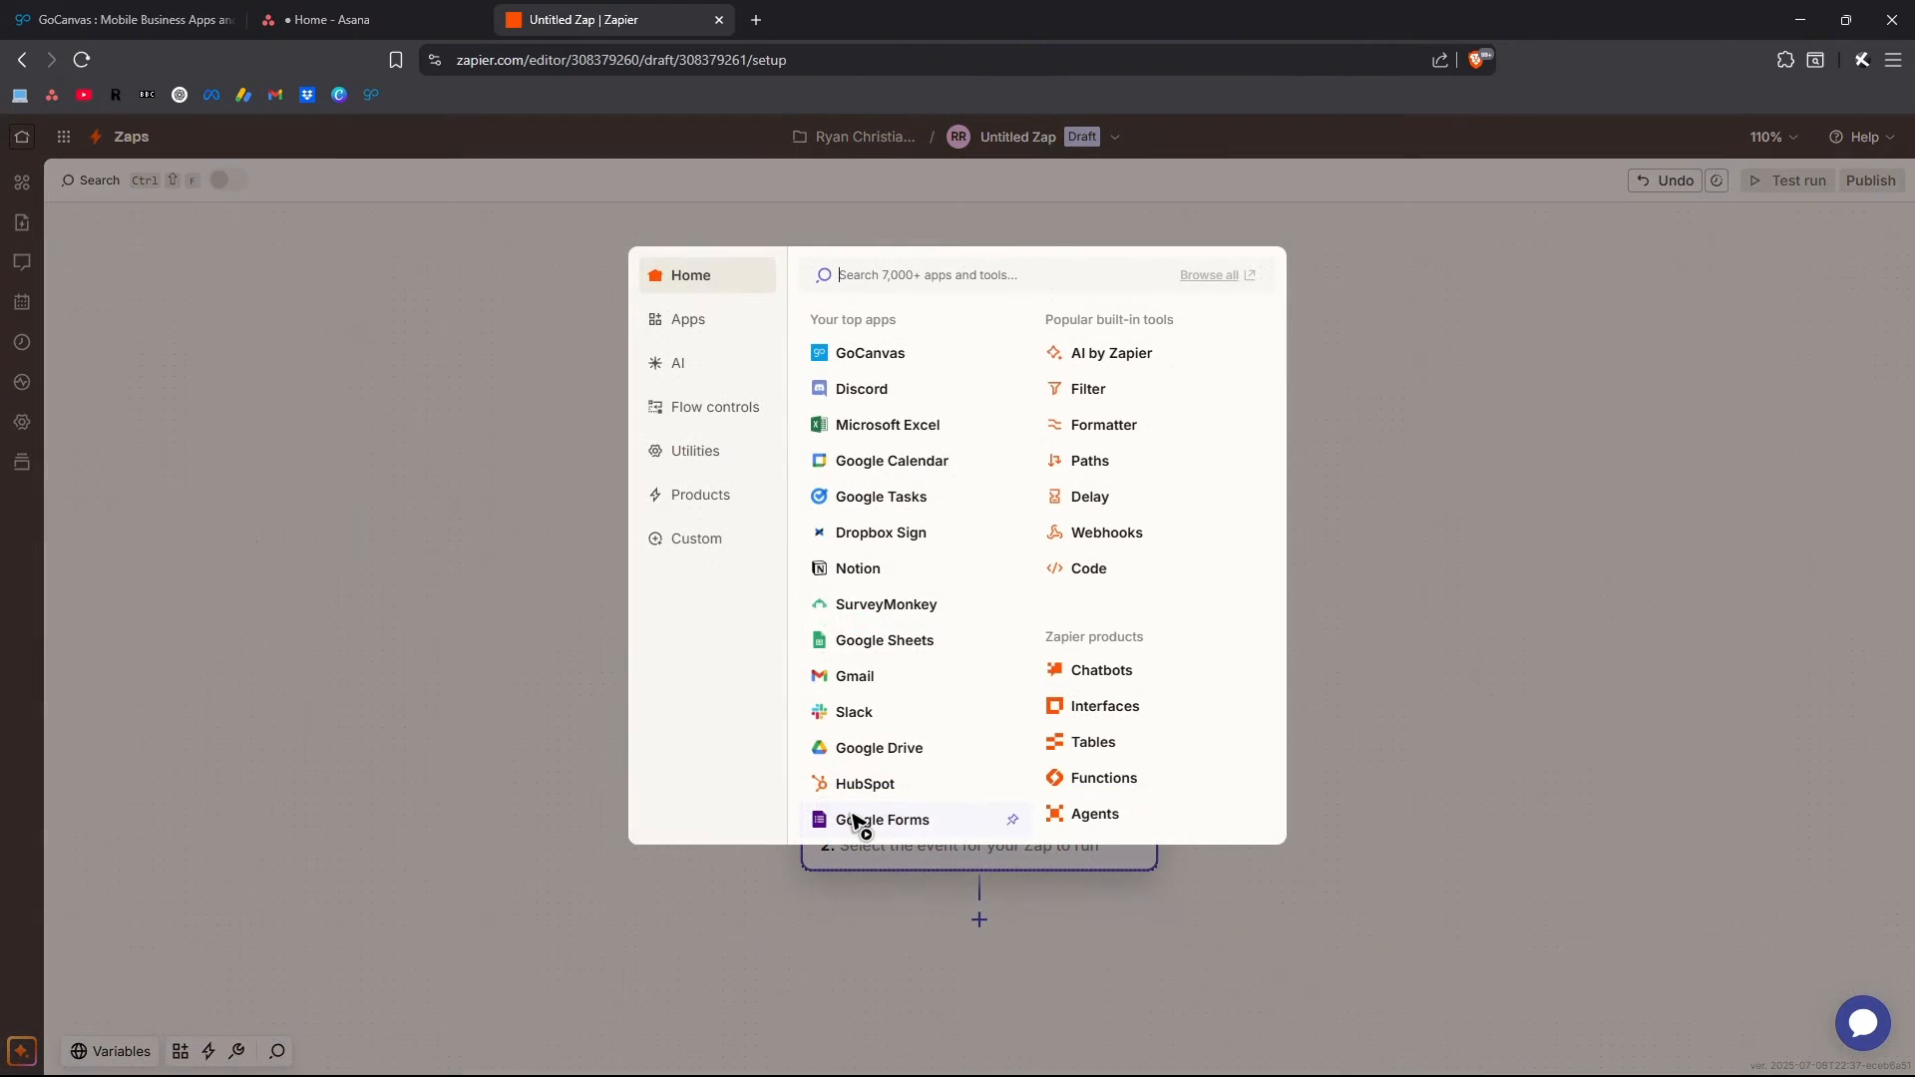
key("Escape")
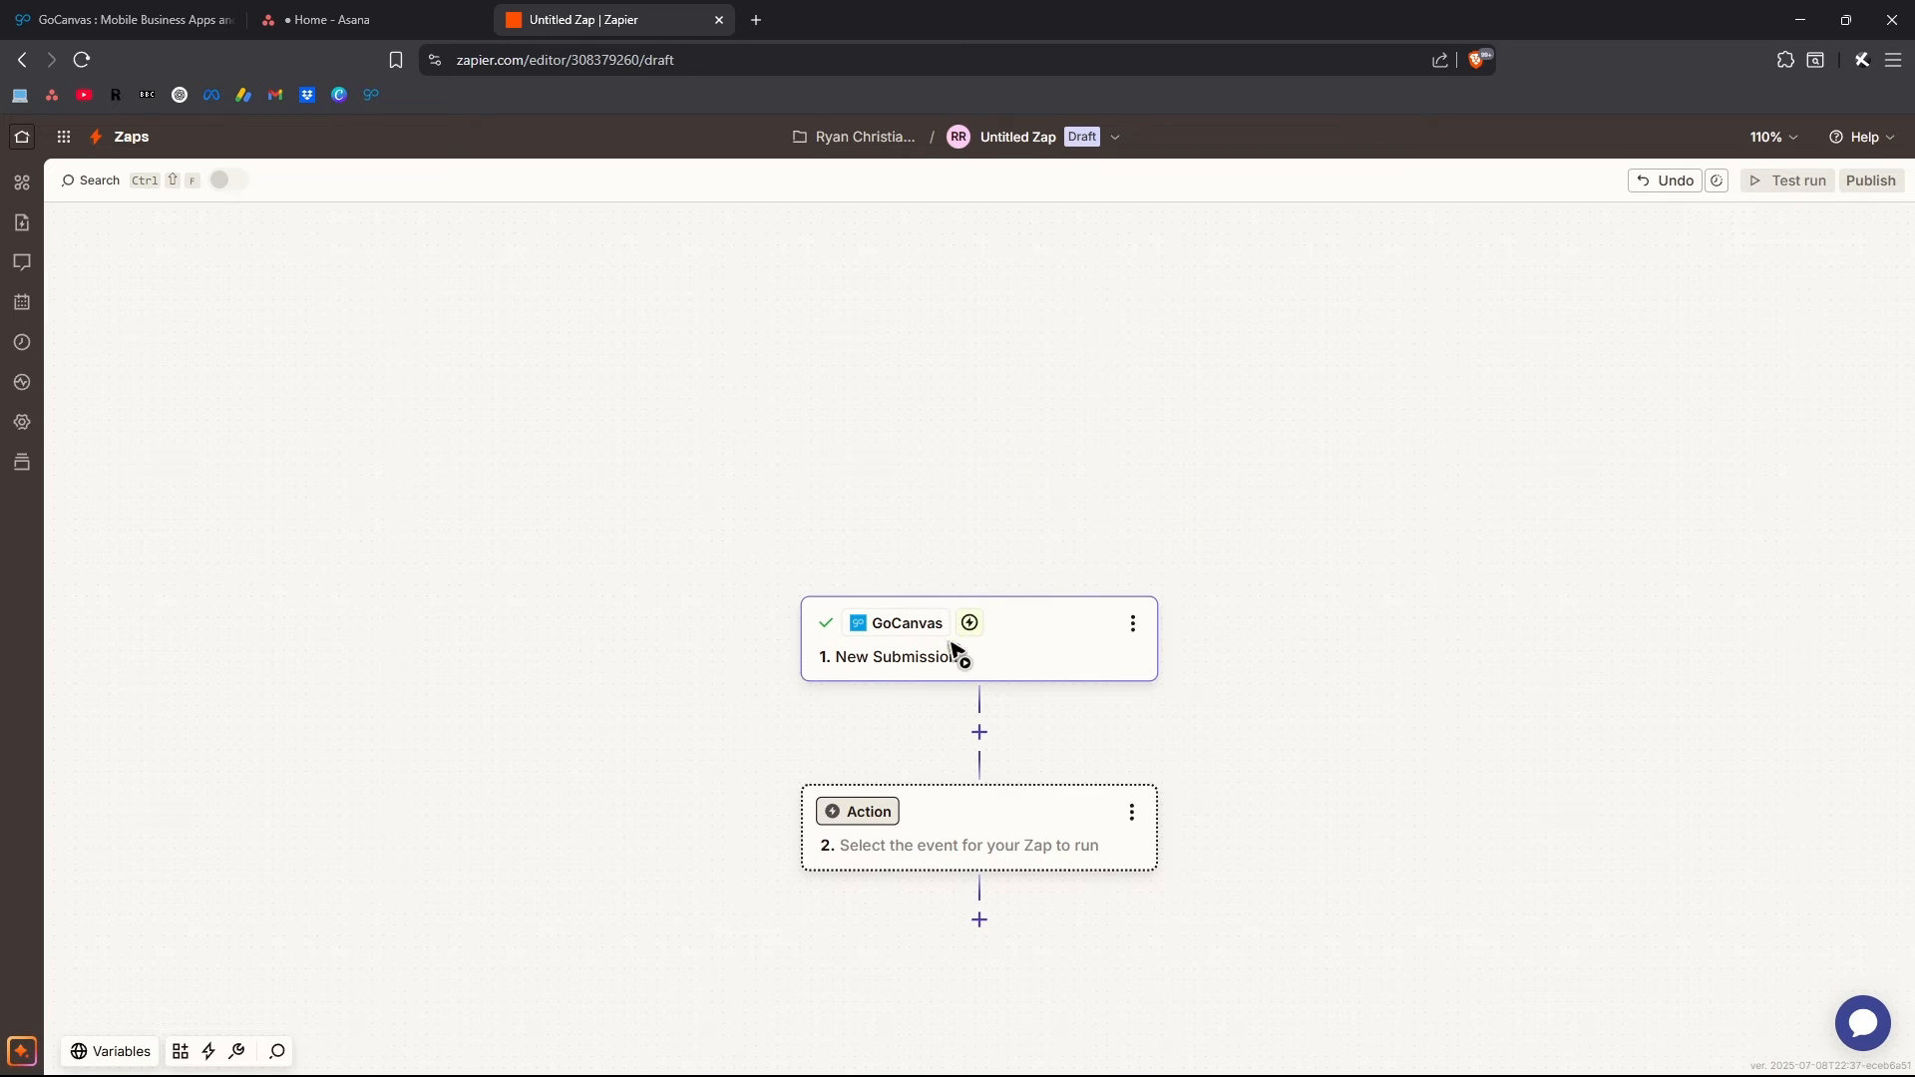
Search the apps for the Zap's second step and choose Asana as the action app
left_click(856, 818)
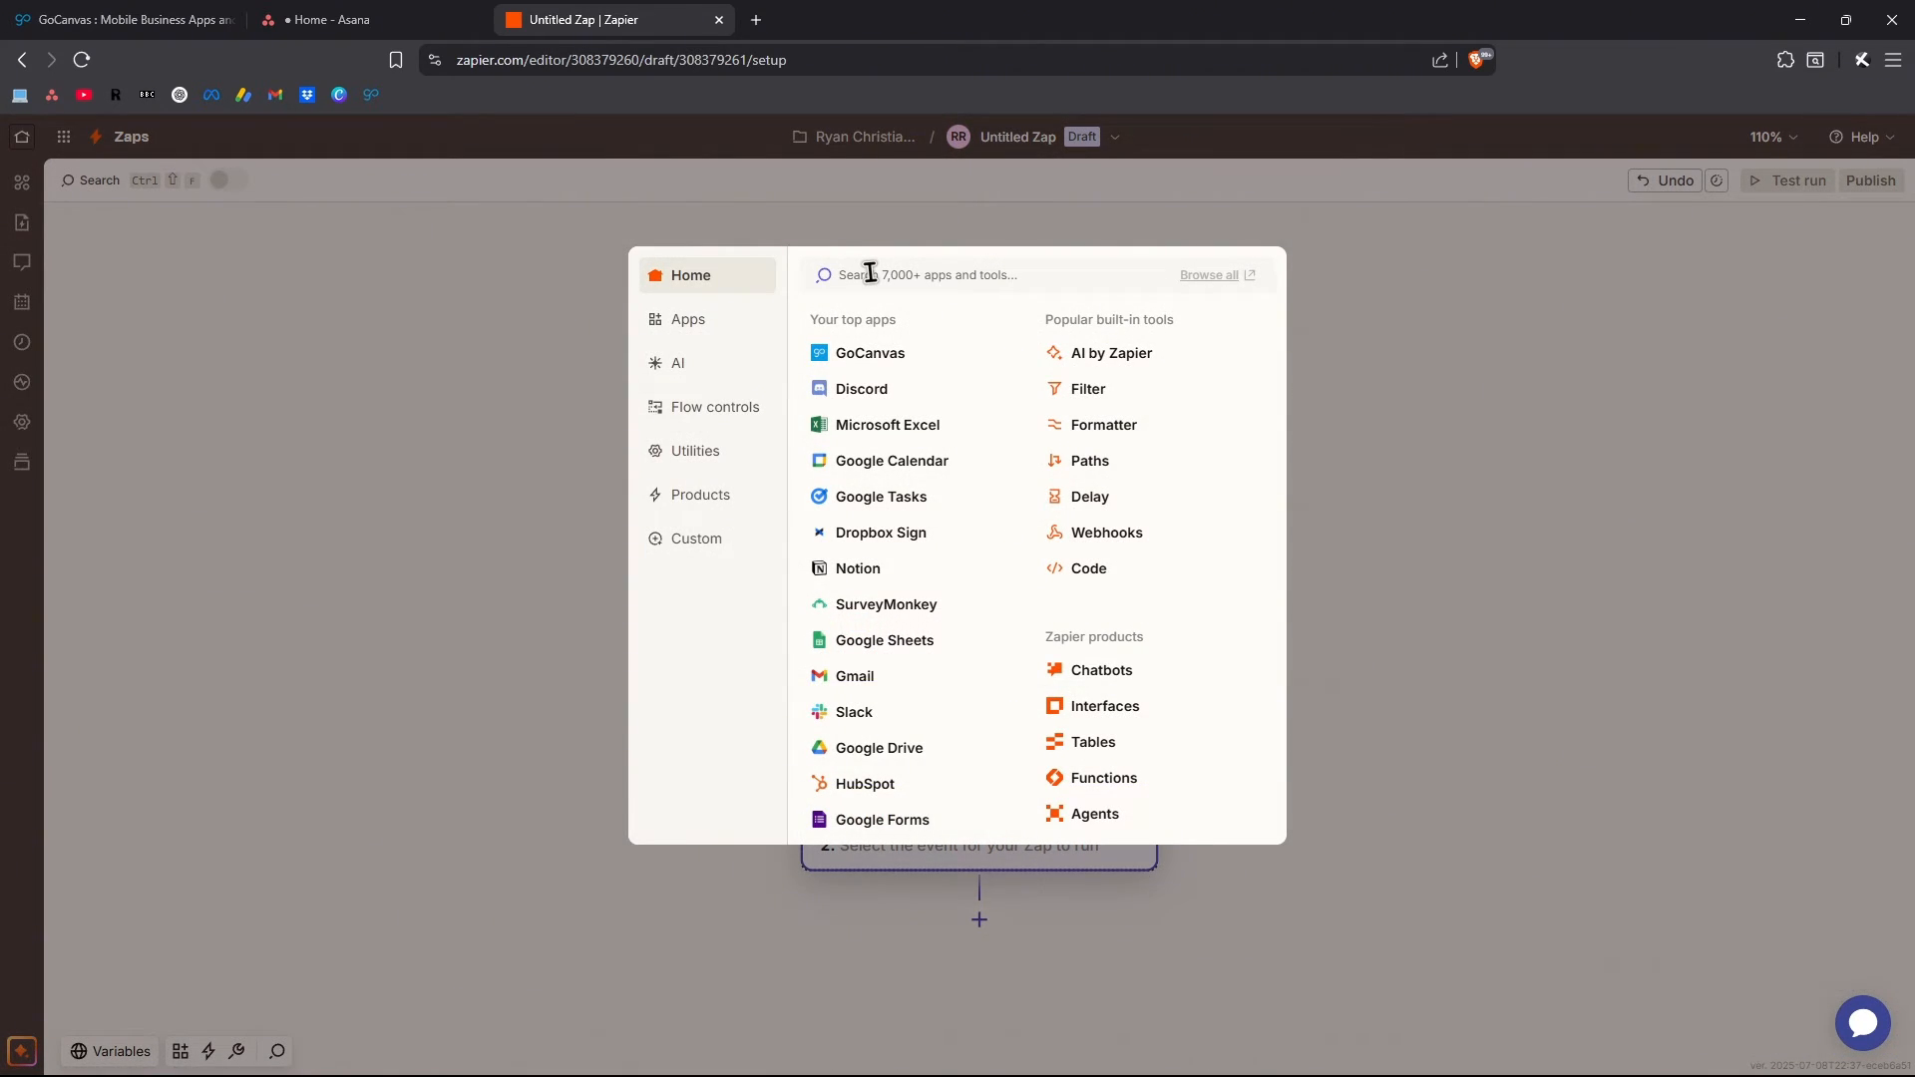
type("asaa")
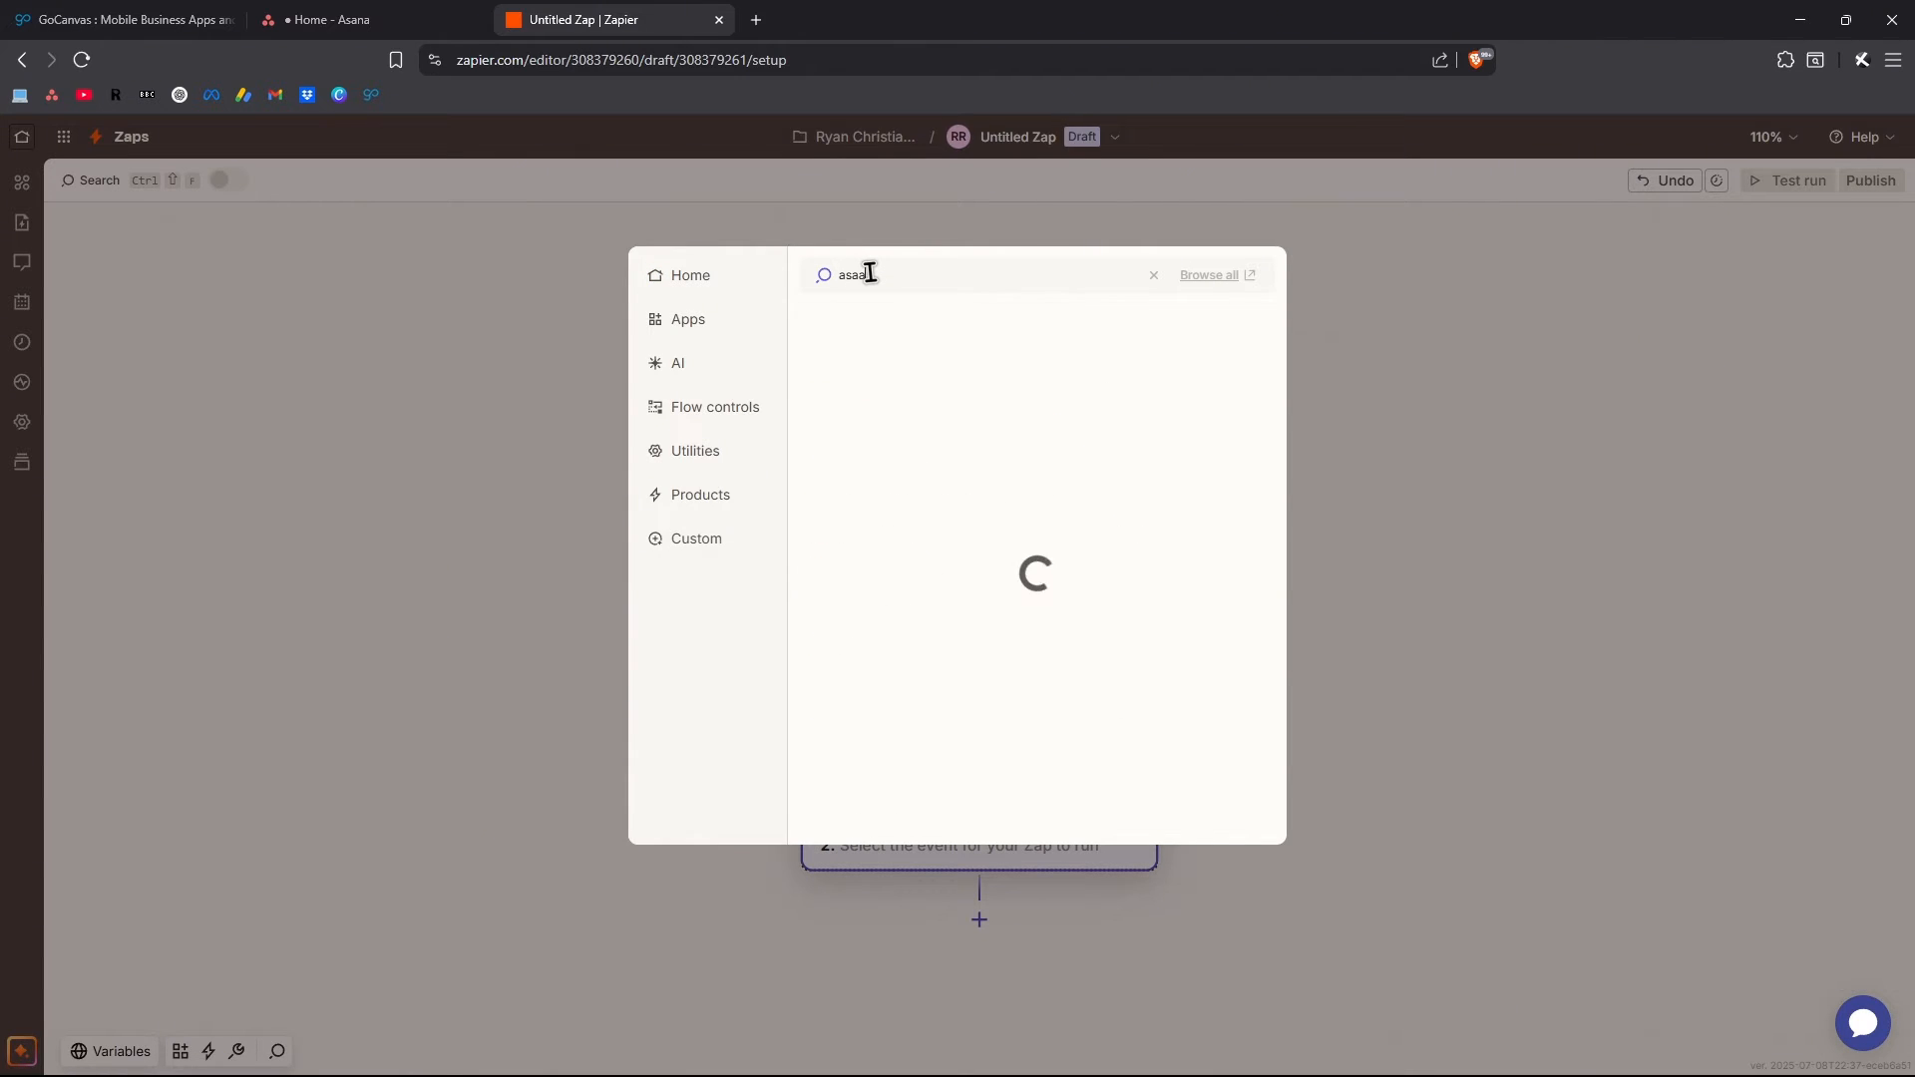
left_click(852, 324)
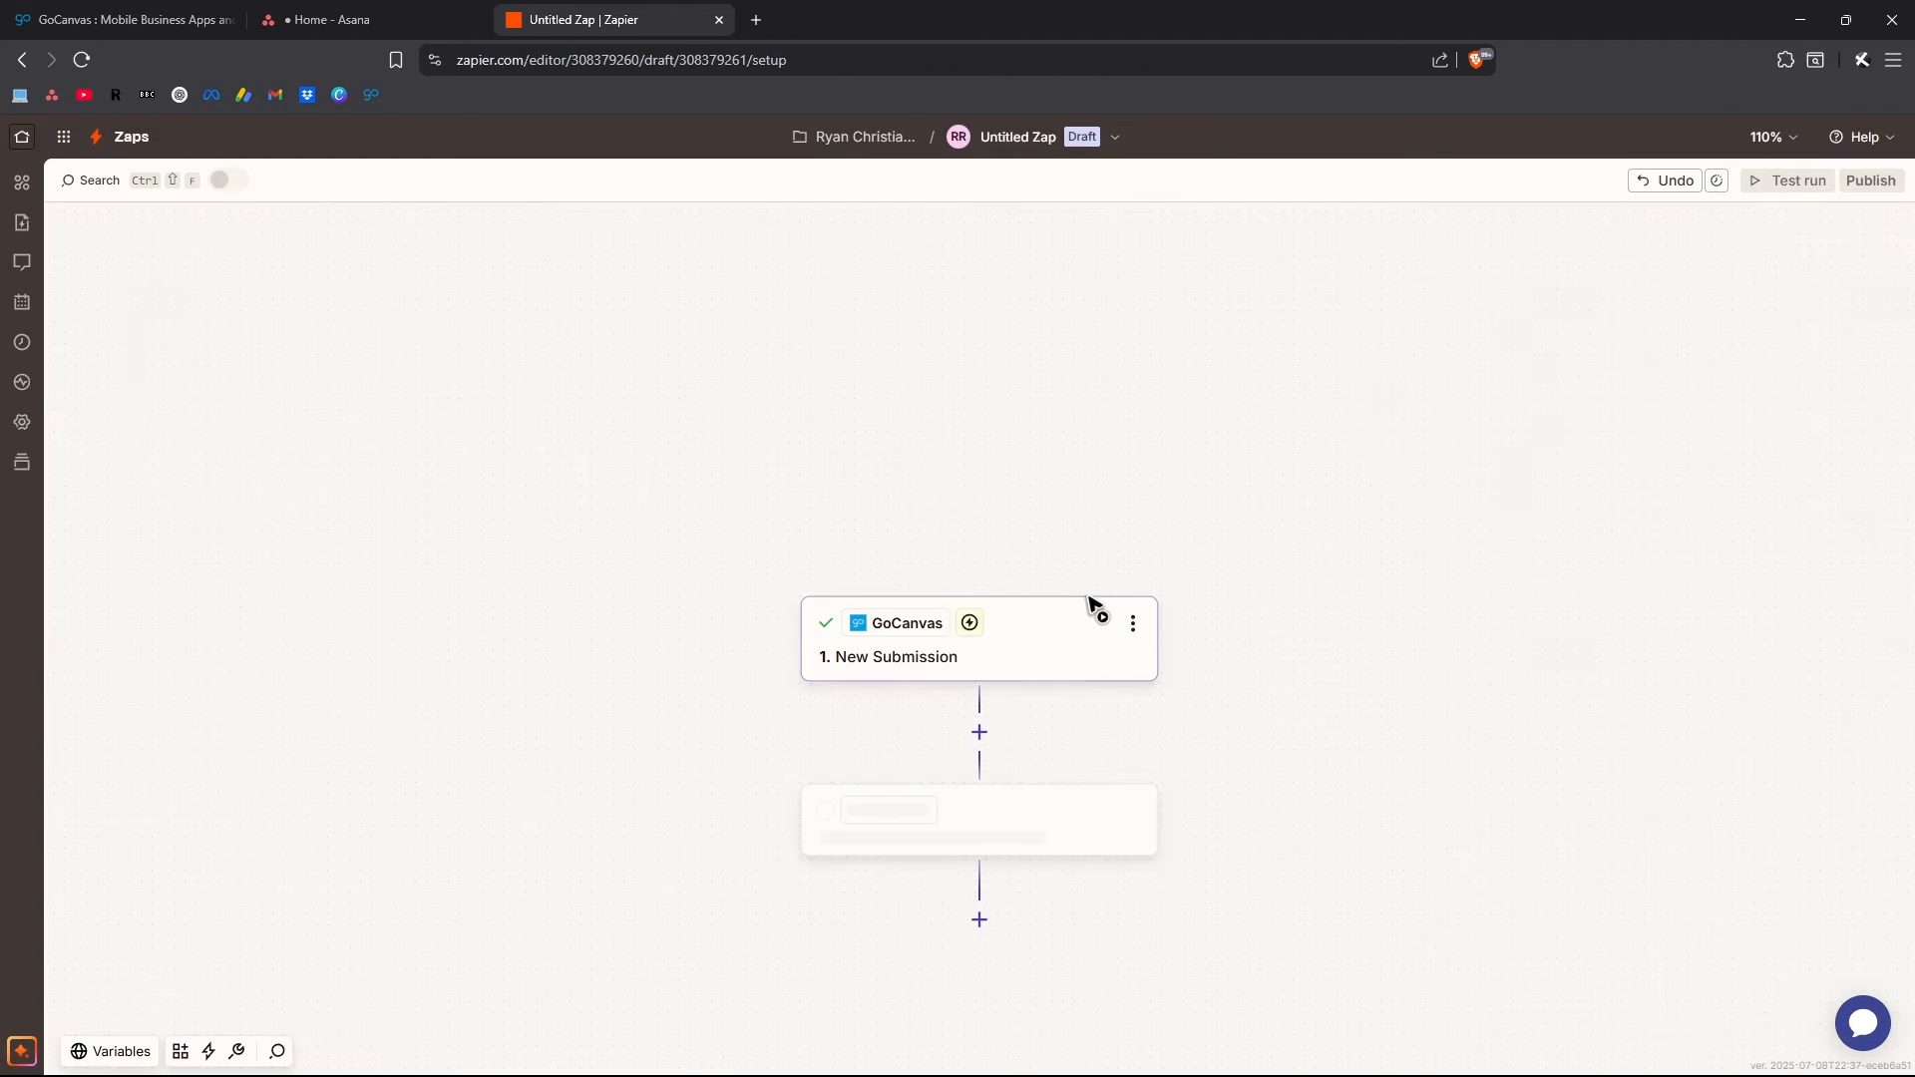
Set the Asana action event to Add Task to Section of Project, and connect the Asana account before continuing to configuration
left_click(1595, 455)
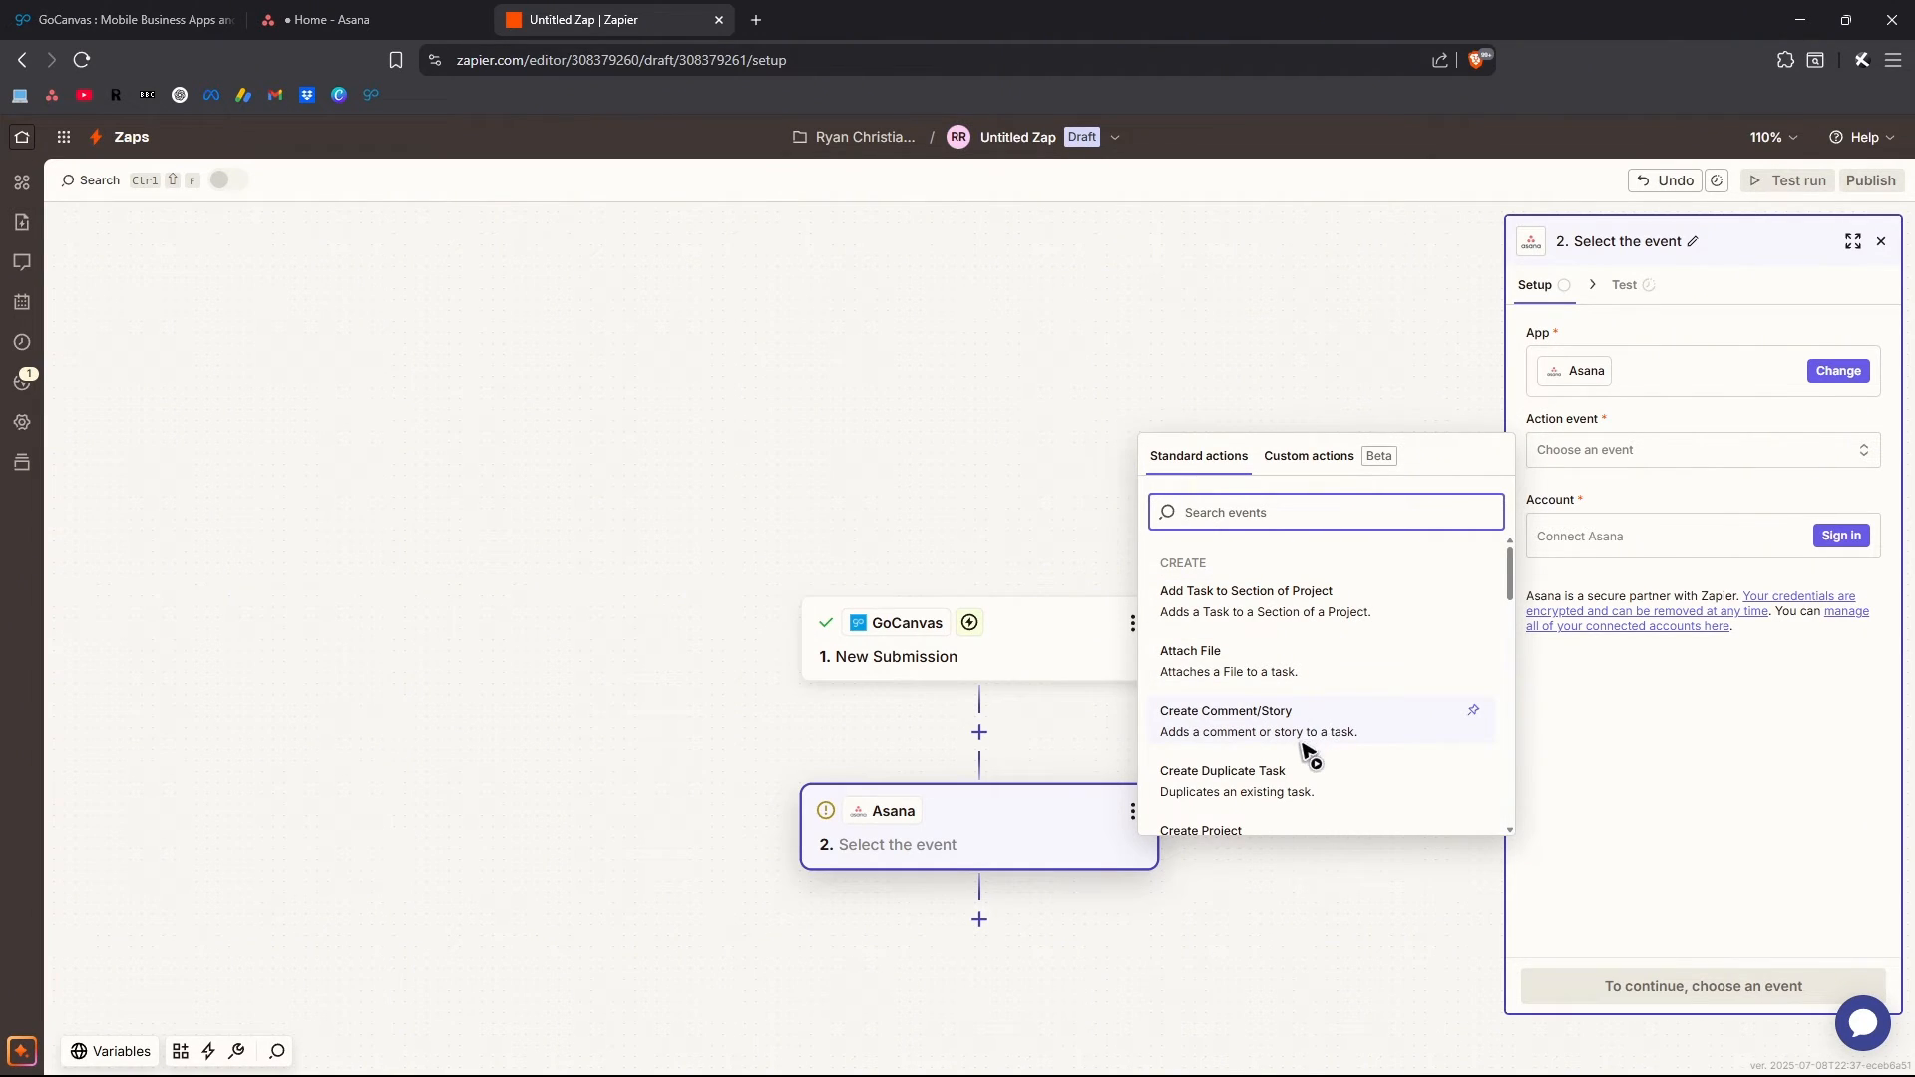
scroll(1306, 753, "down", 6)
scroll(1299, 762, "down", 3)
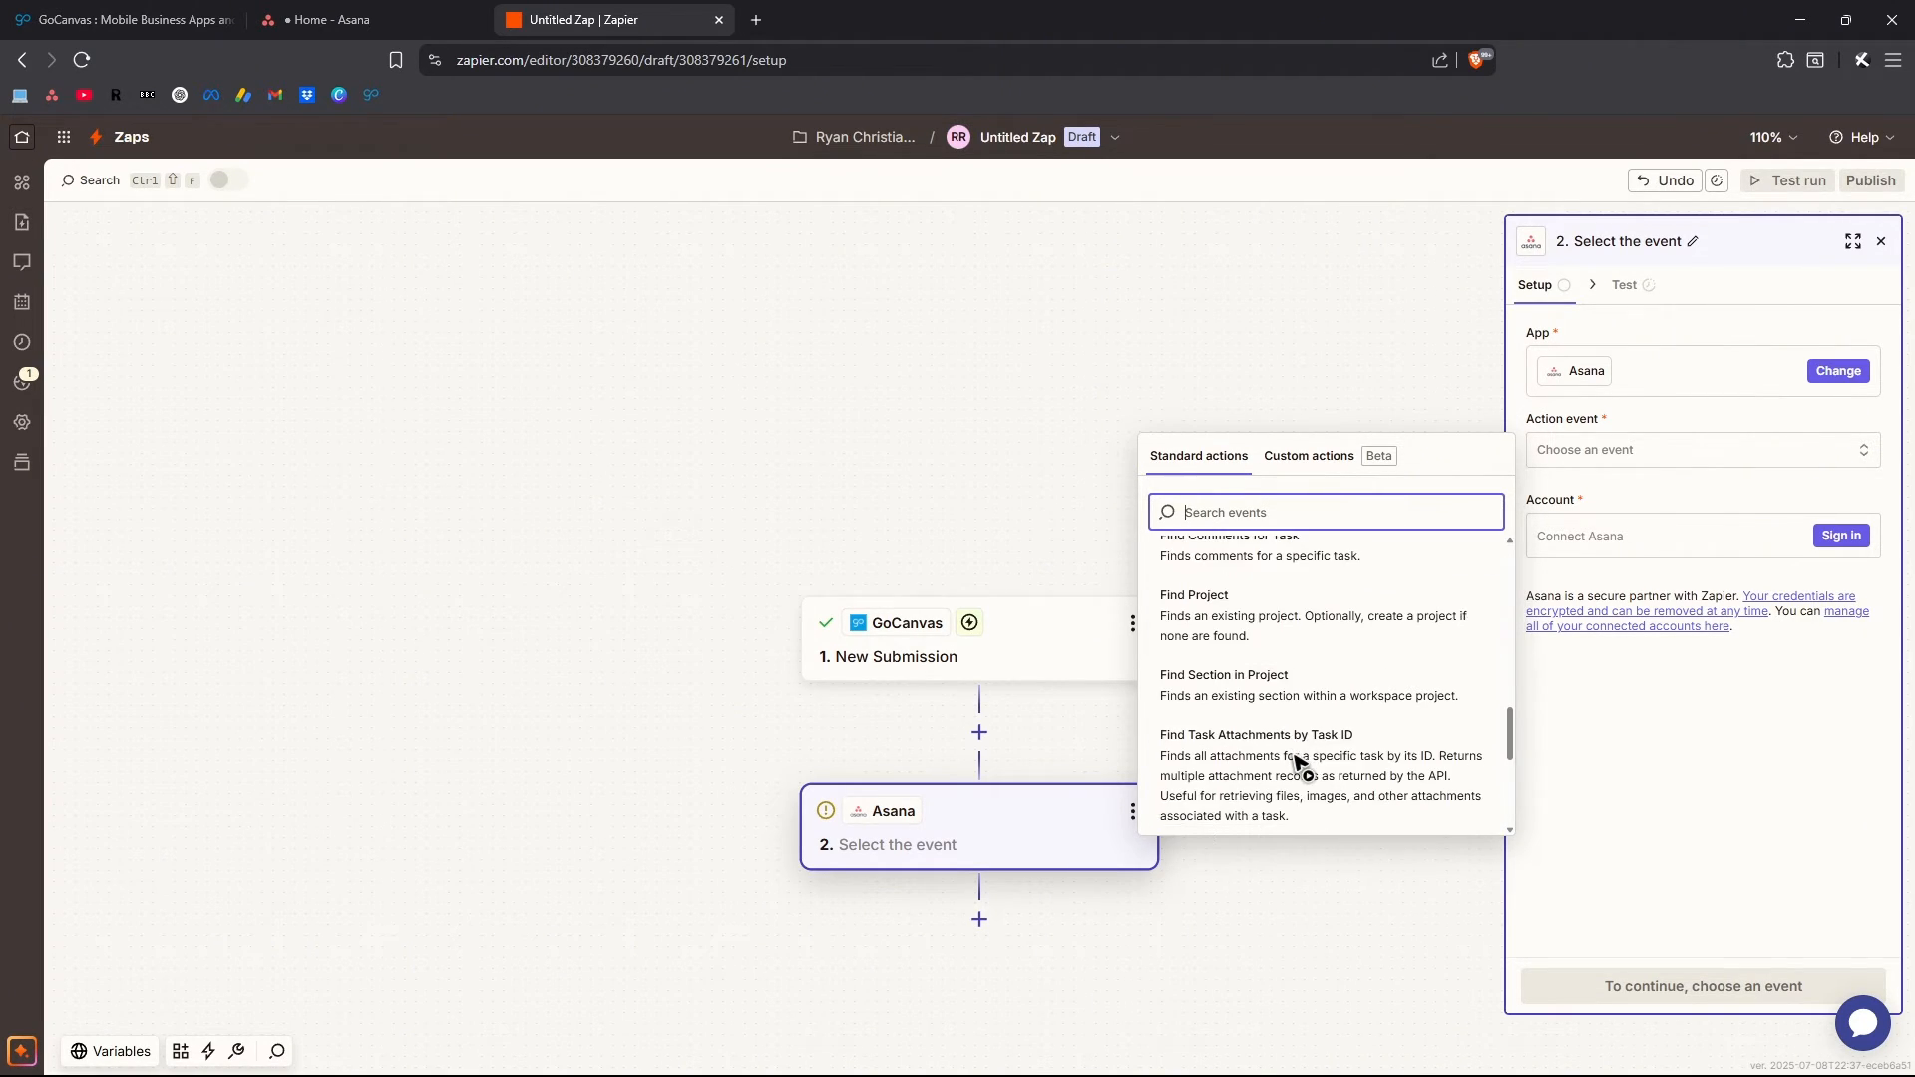
scroll(1300, 762, "down", 4)
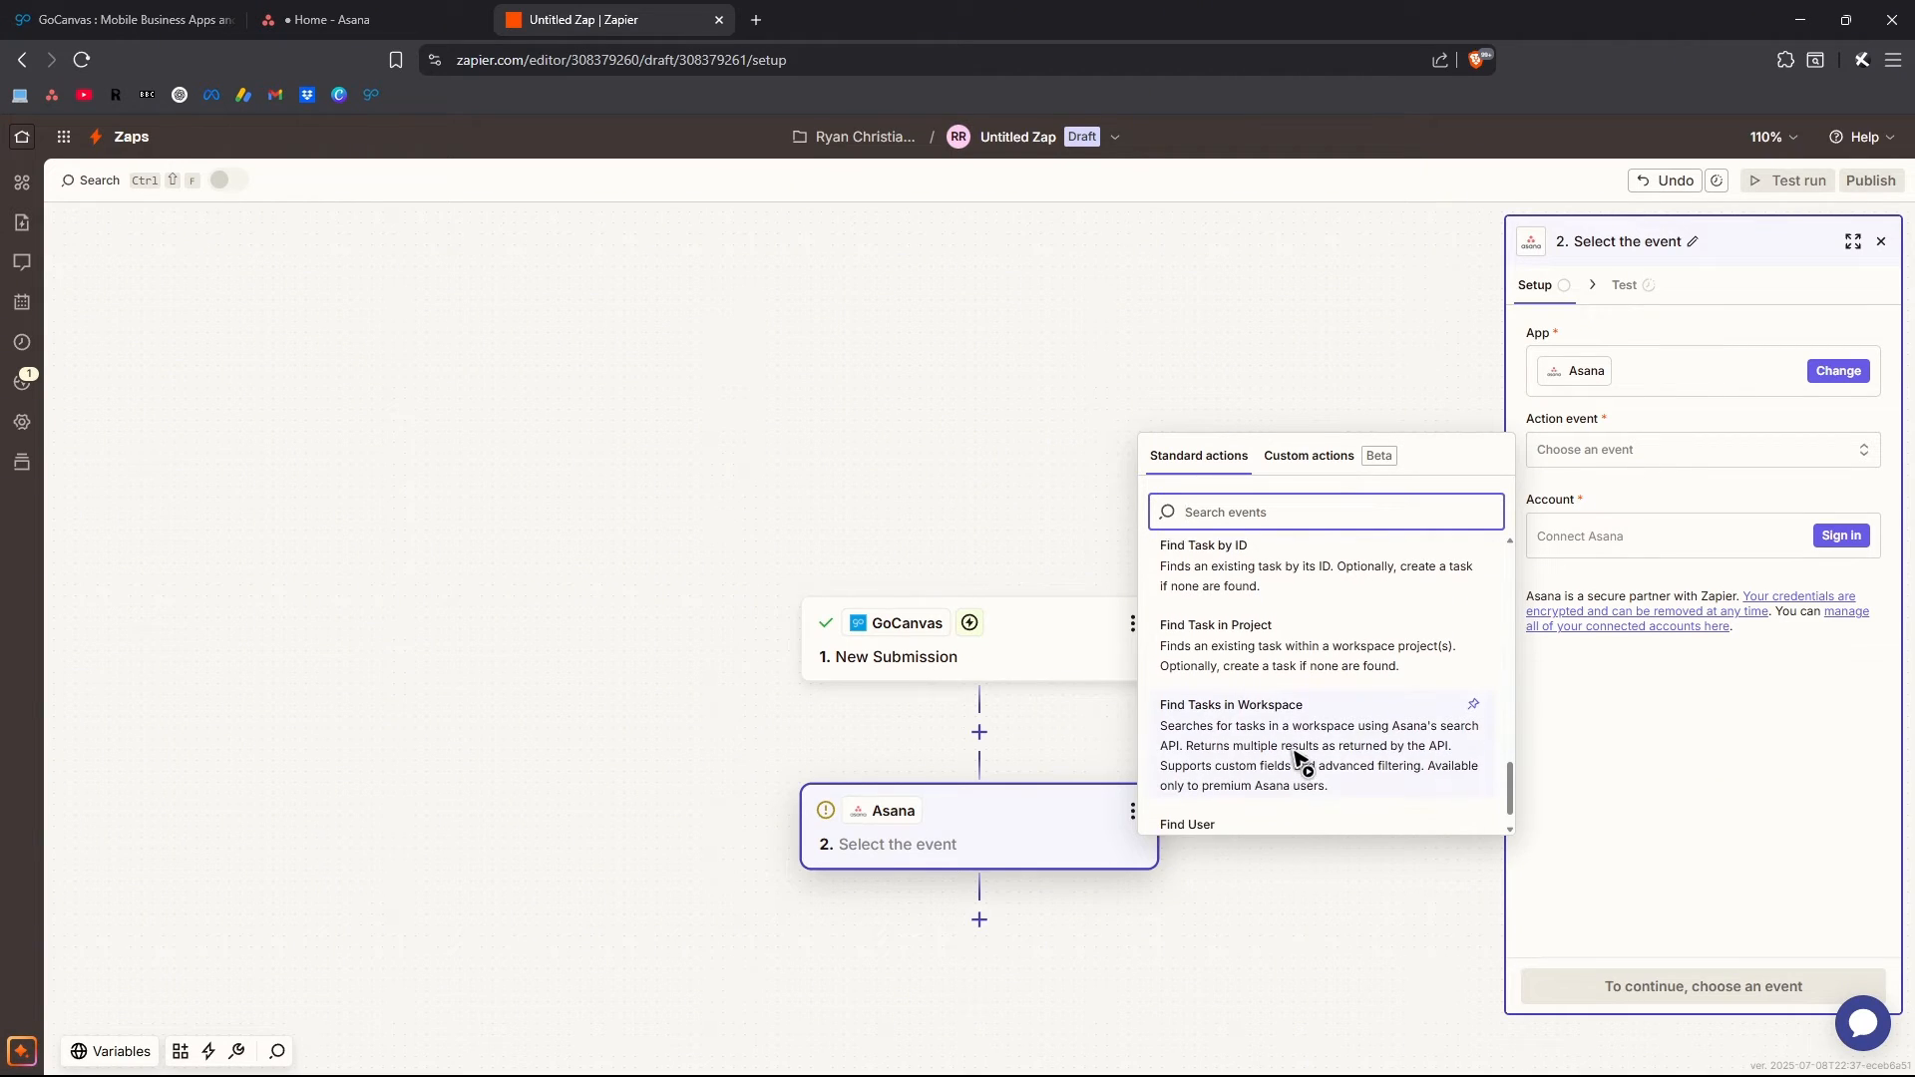
scroll(1299, 762, "up", 15)
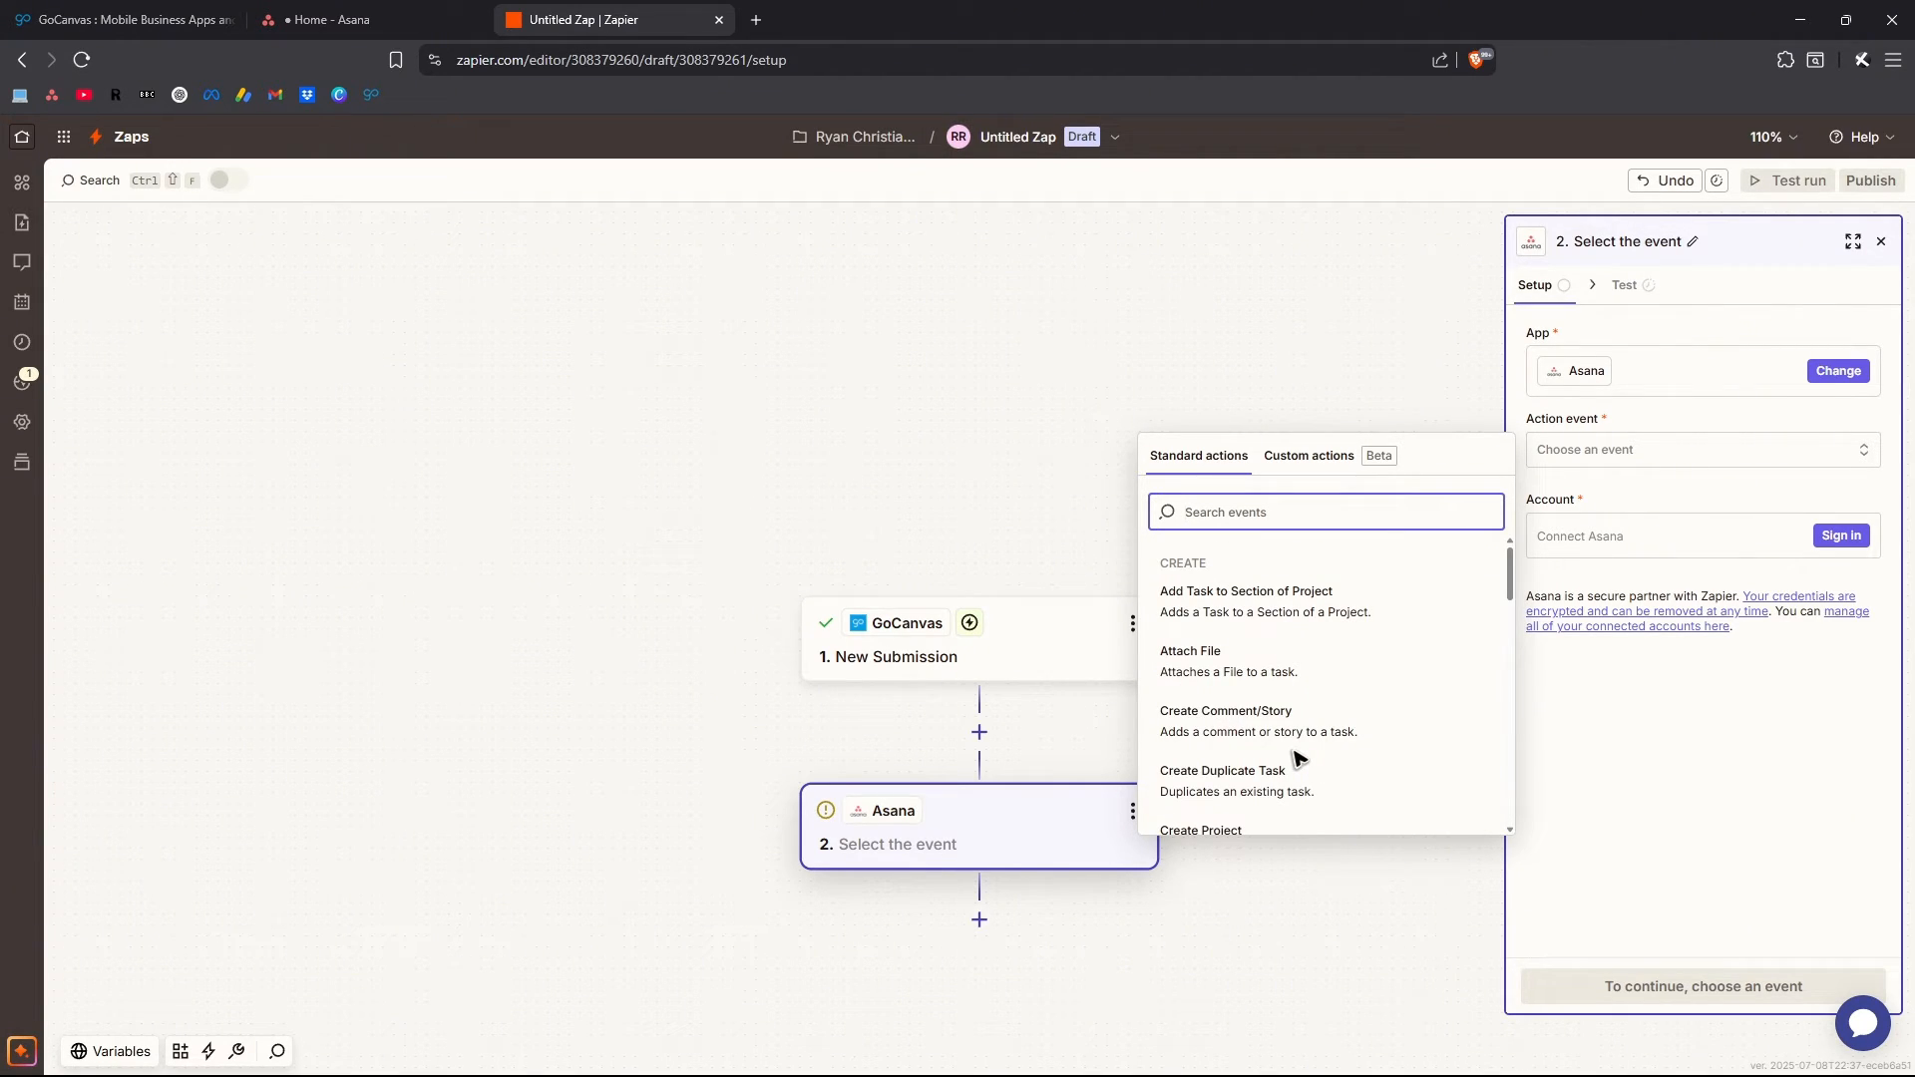
left_click(1258, 615)
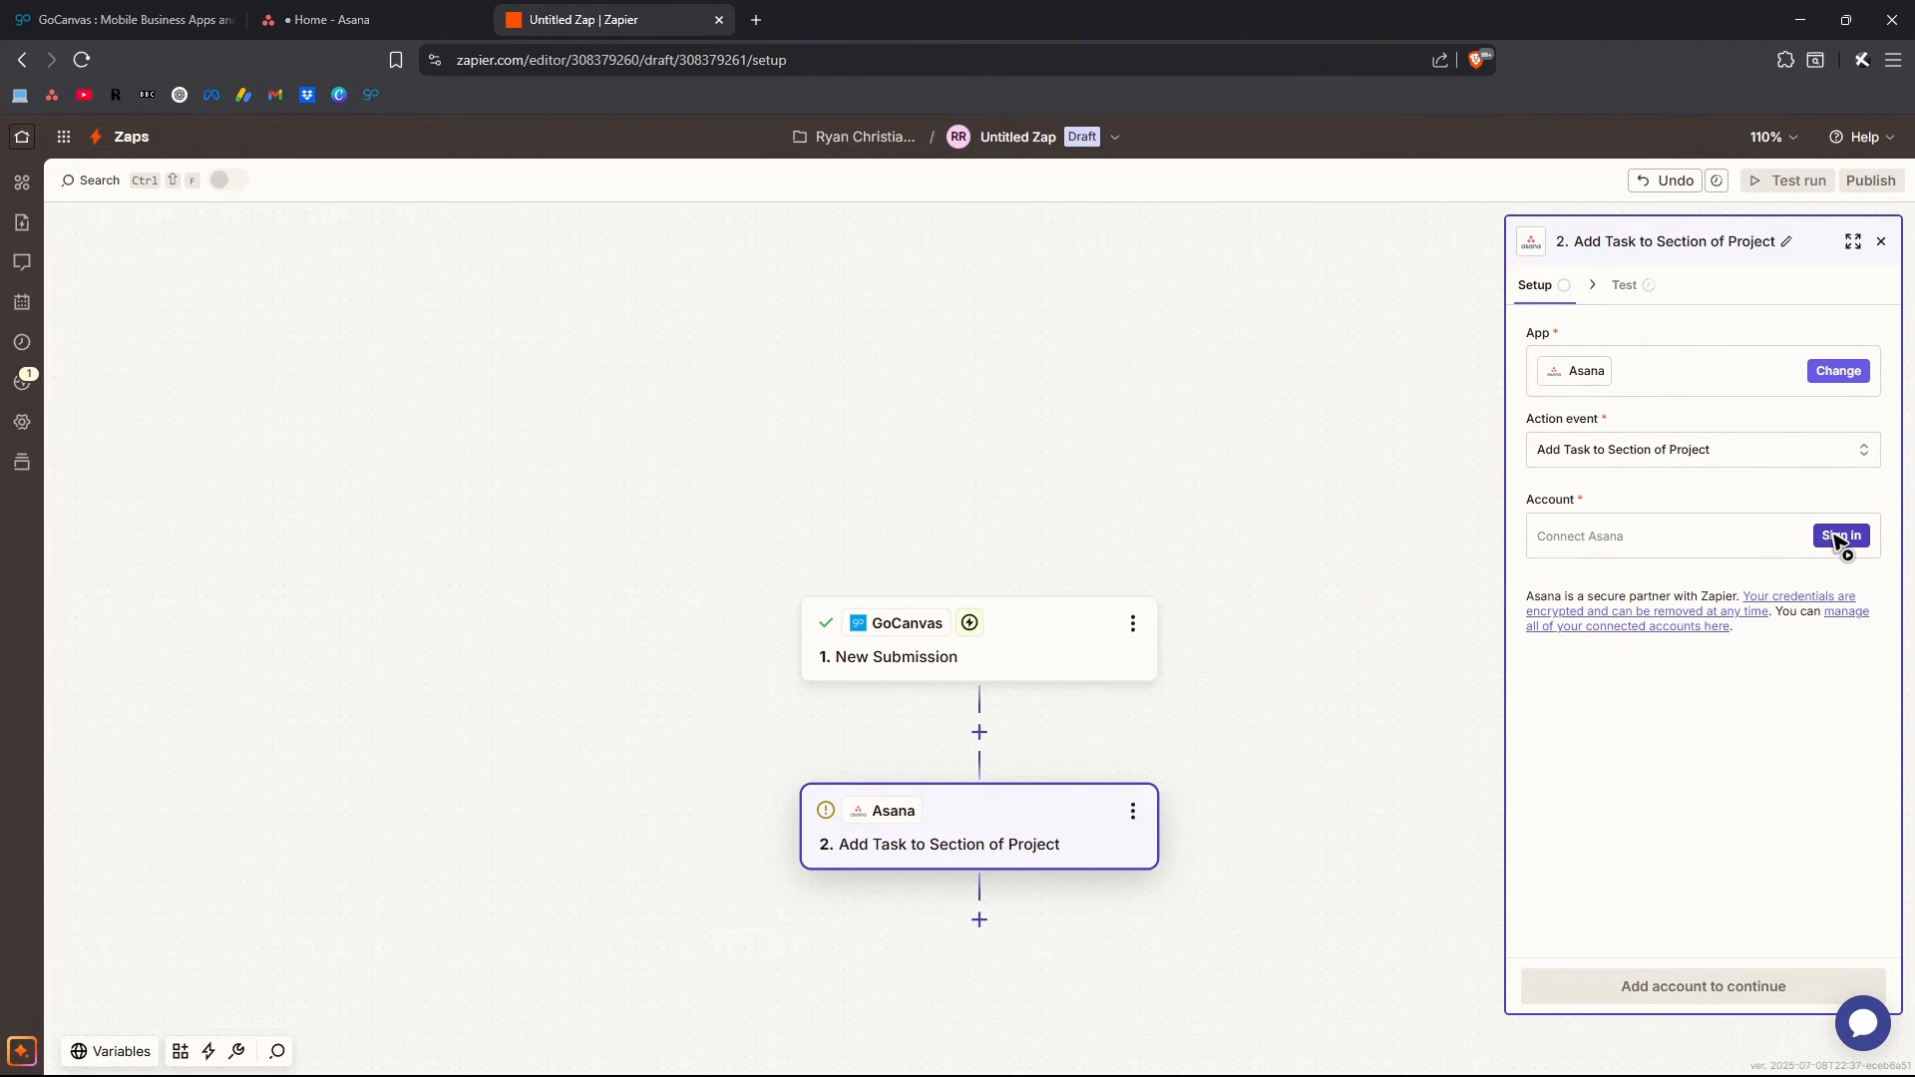
left_click(1835, 536)
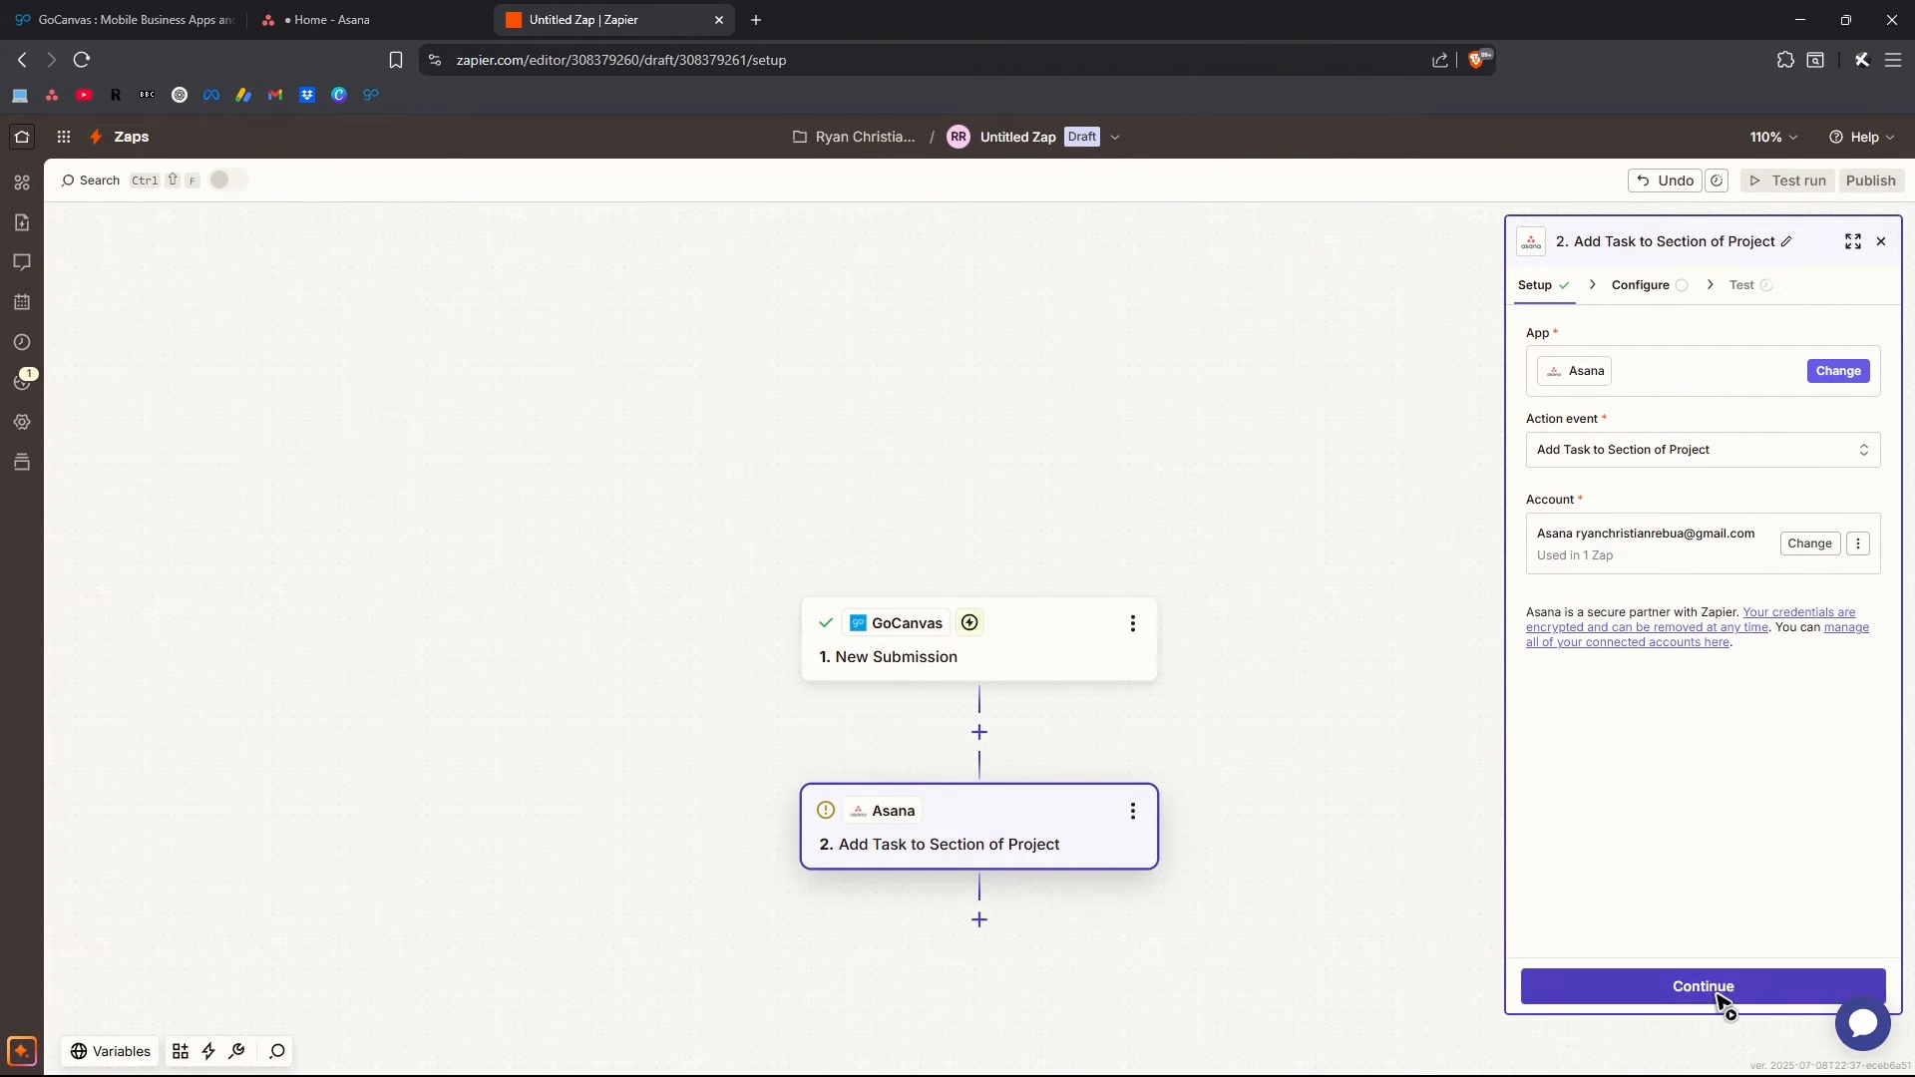
left_click(1719, 998)
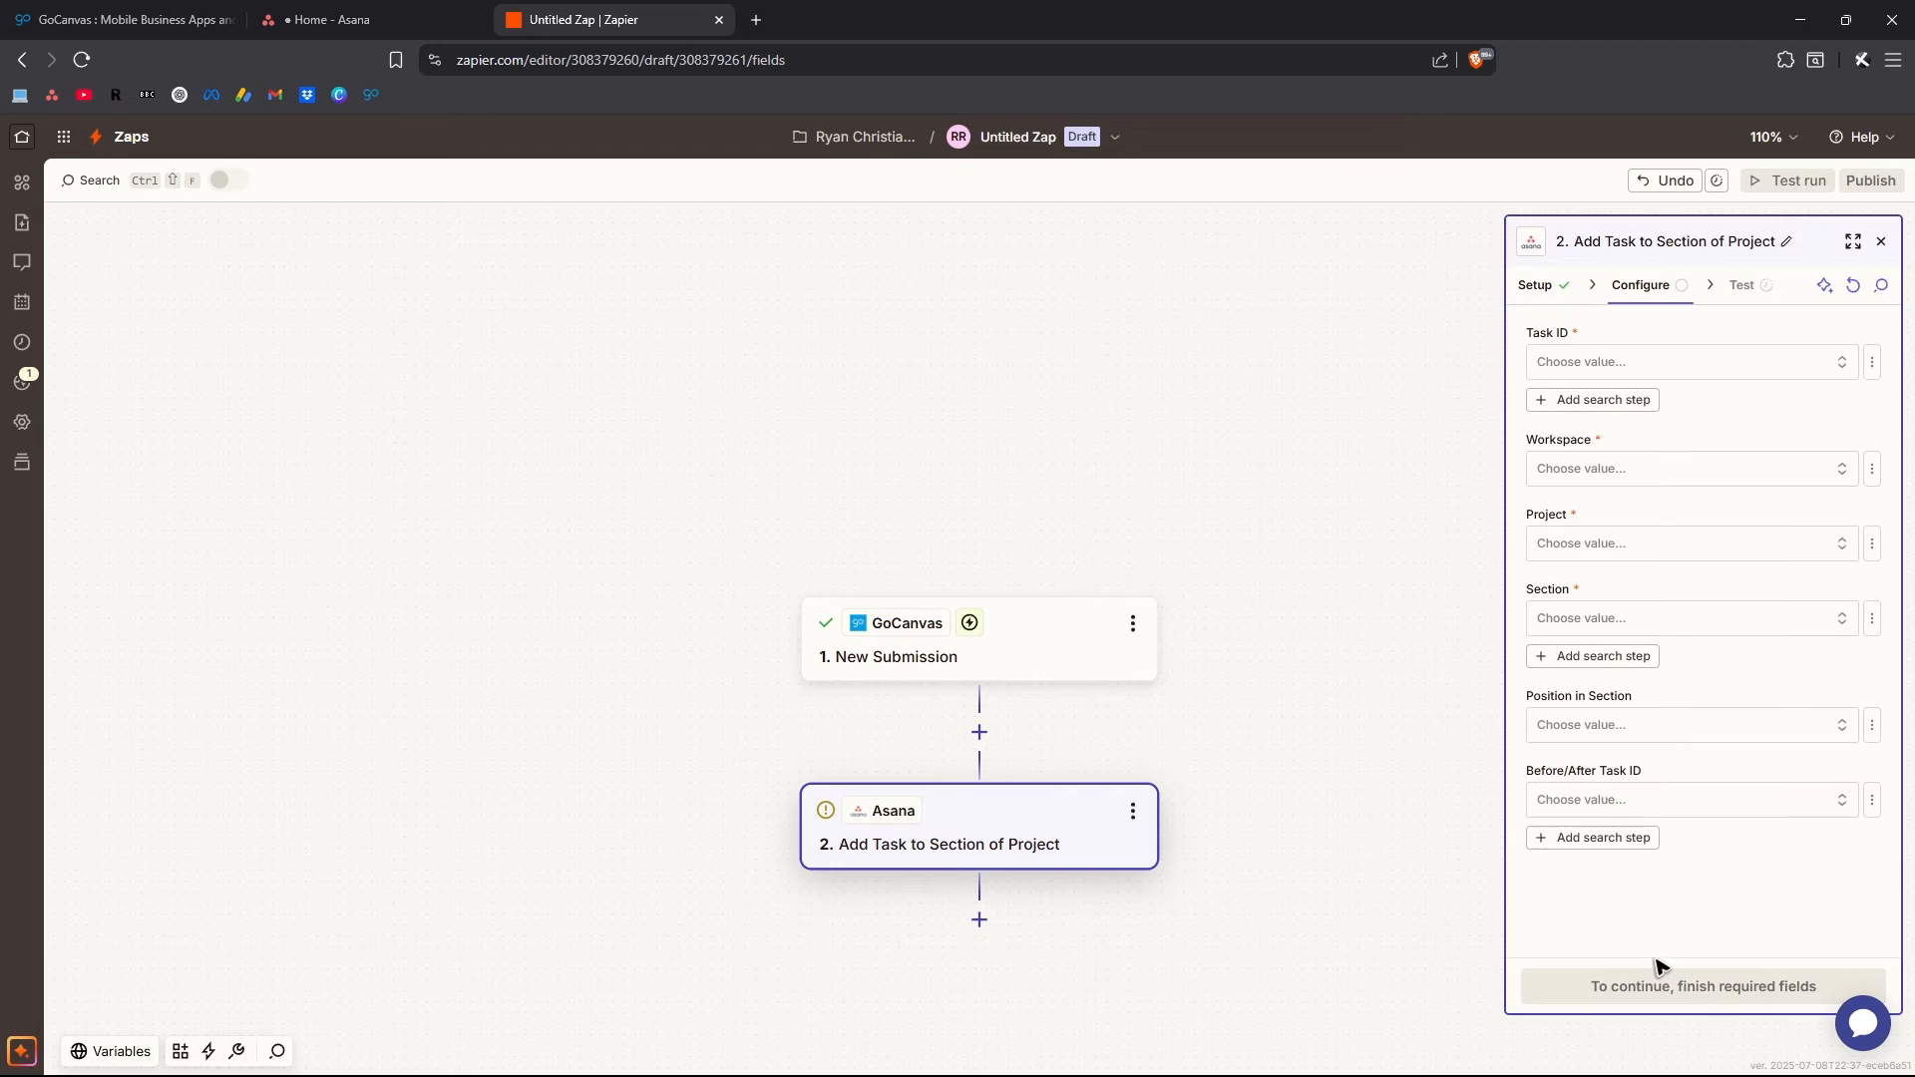
Inspect the Asana action's required Task ID field and switch to the Asana home page
left_click(1592, 365)
left_click(1592, 365)
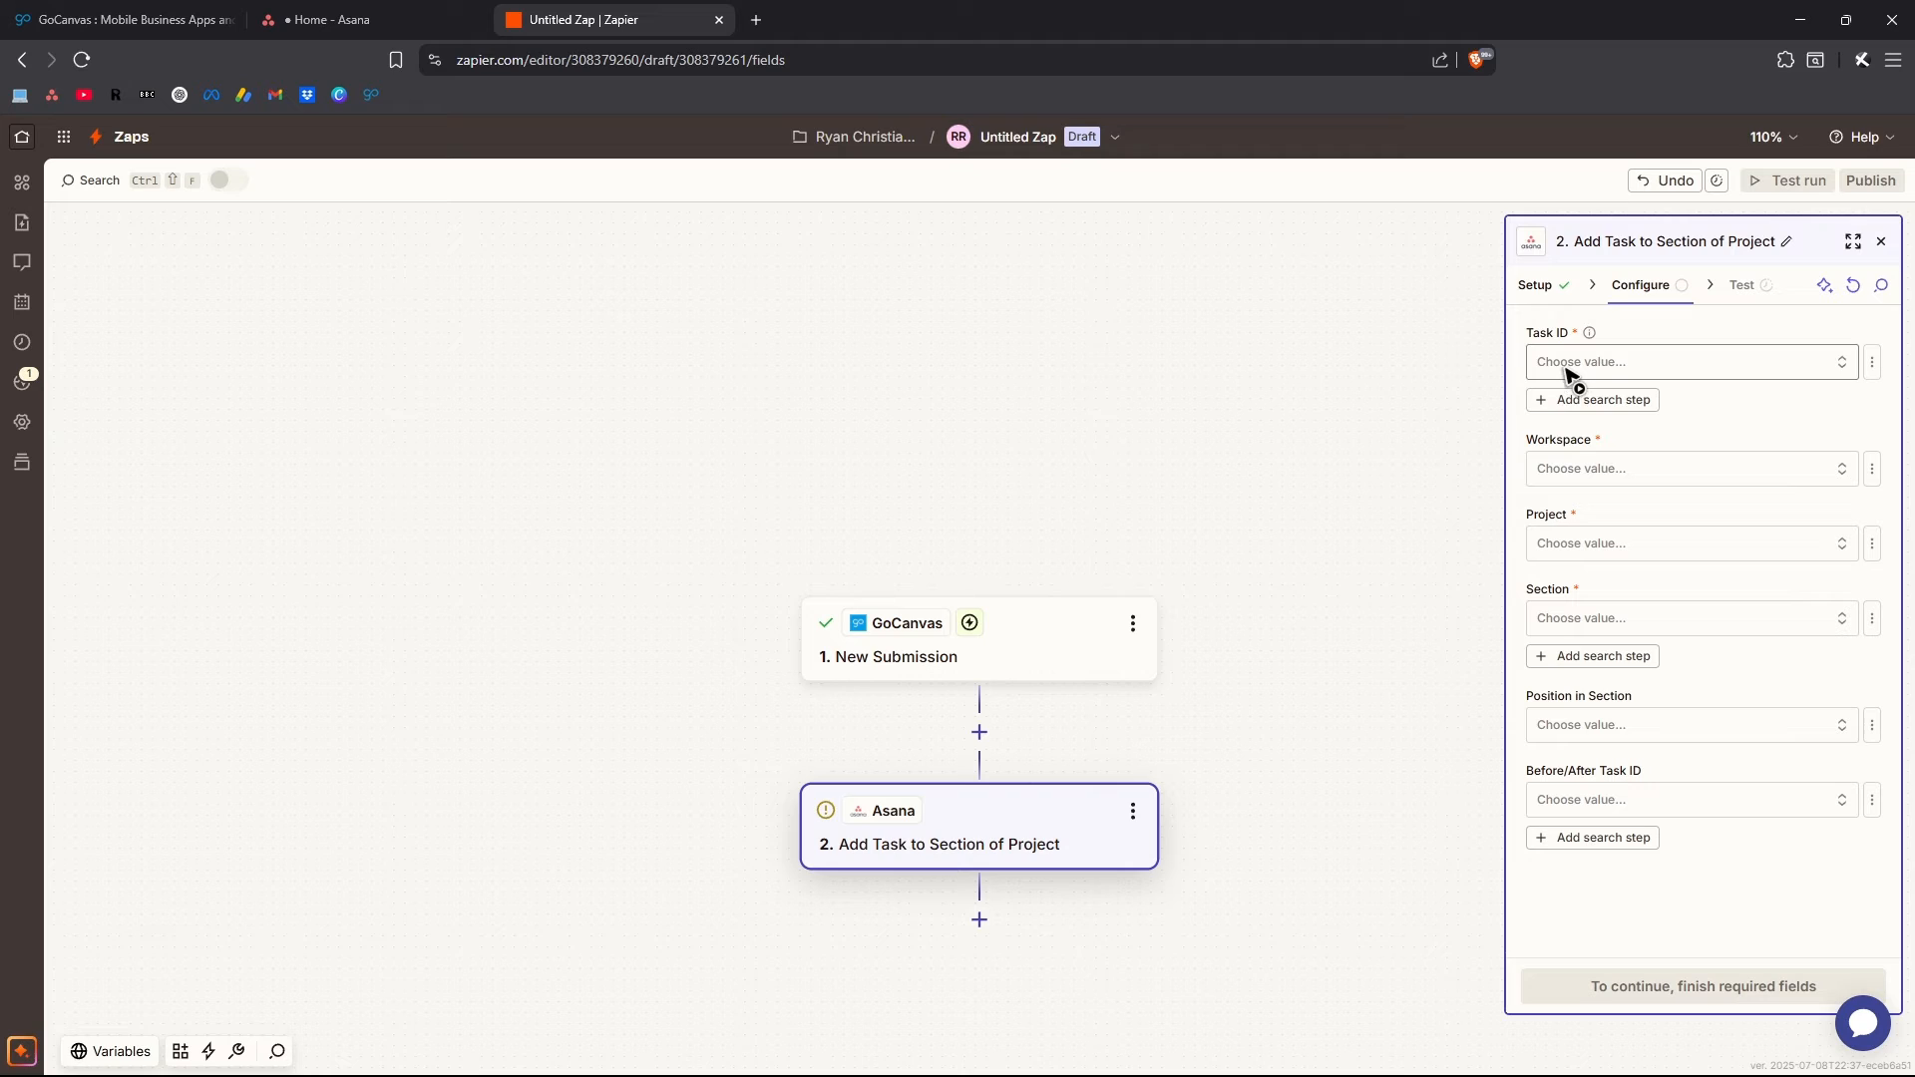
left_click(329, 19)
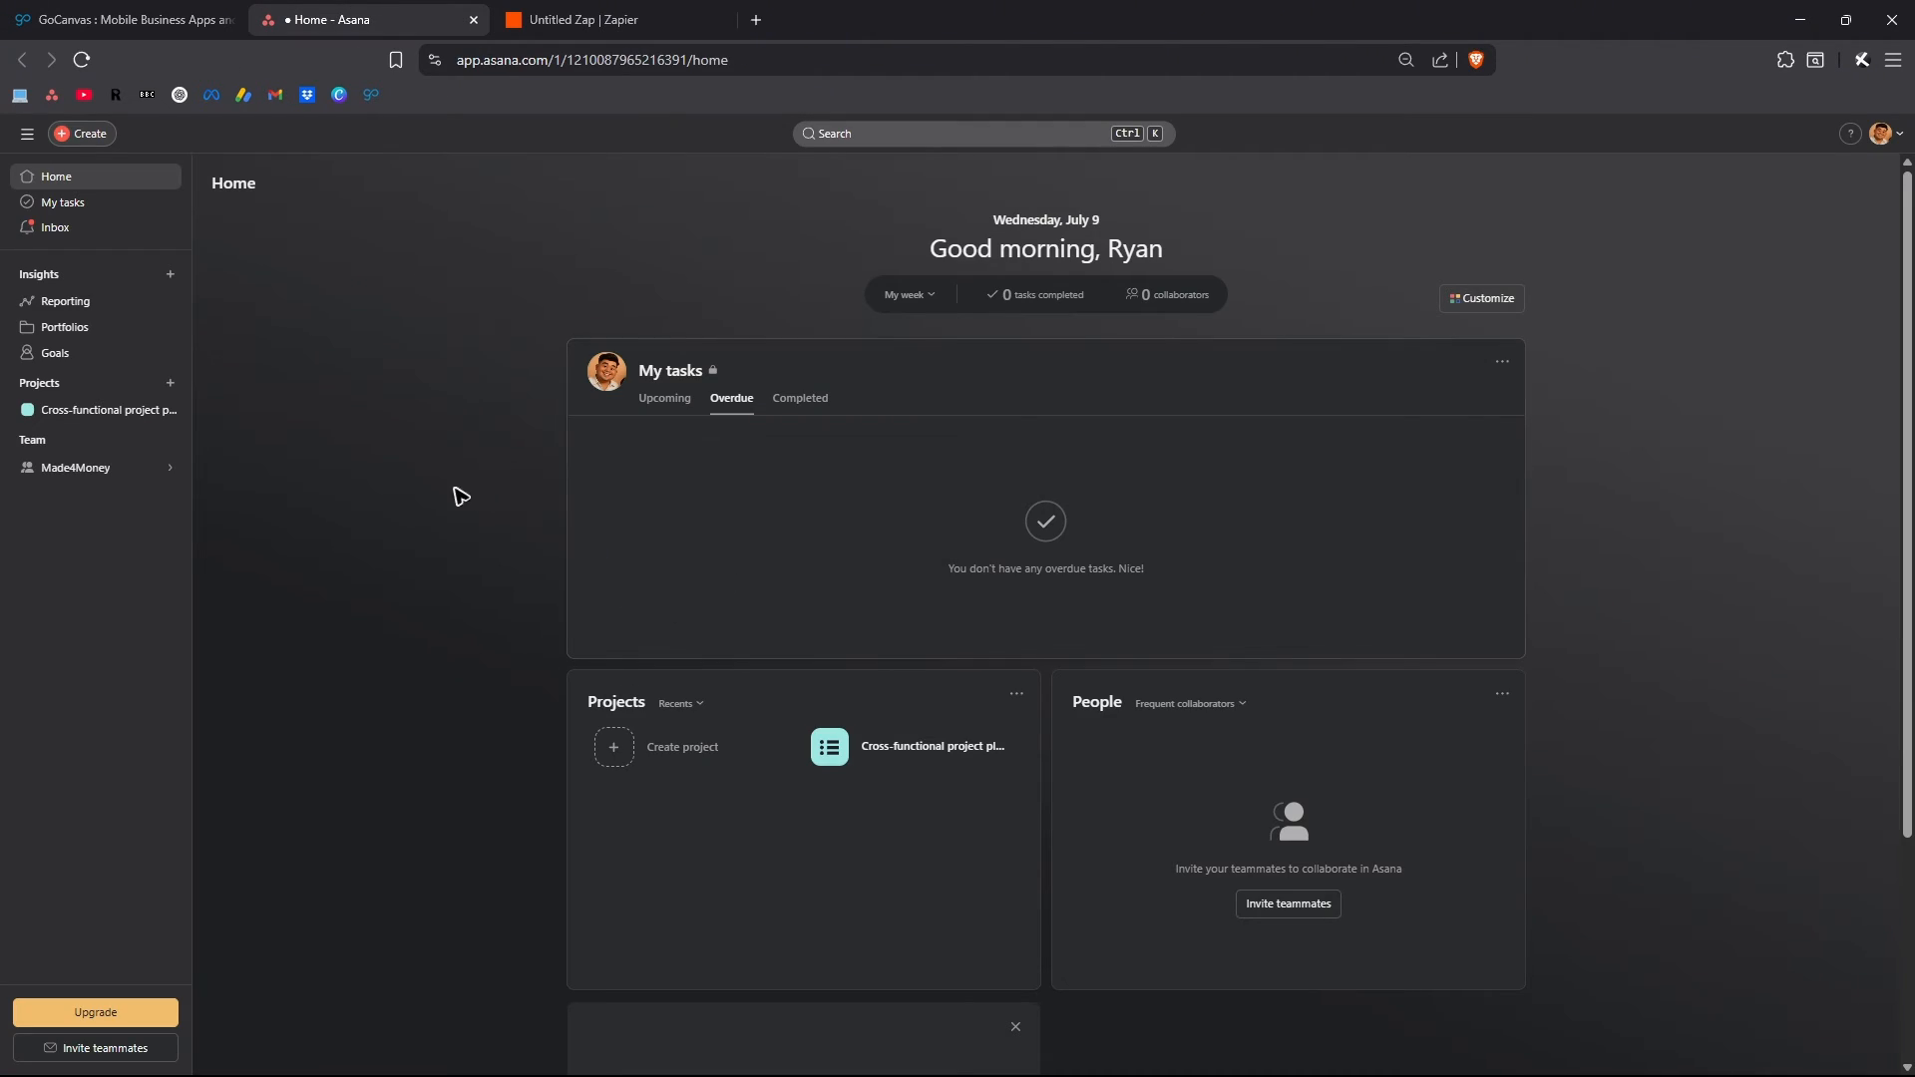
Add a task named "Sample for integration" to the Recently assigned section of My tasks
left_click(63, 203)
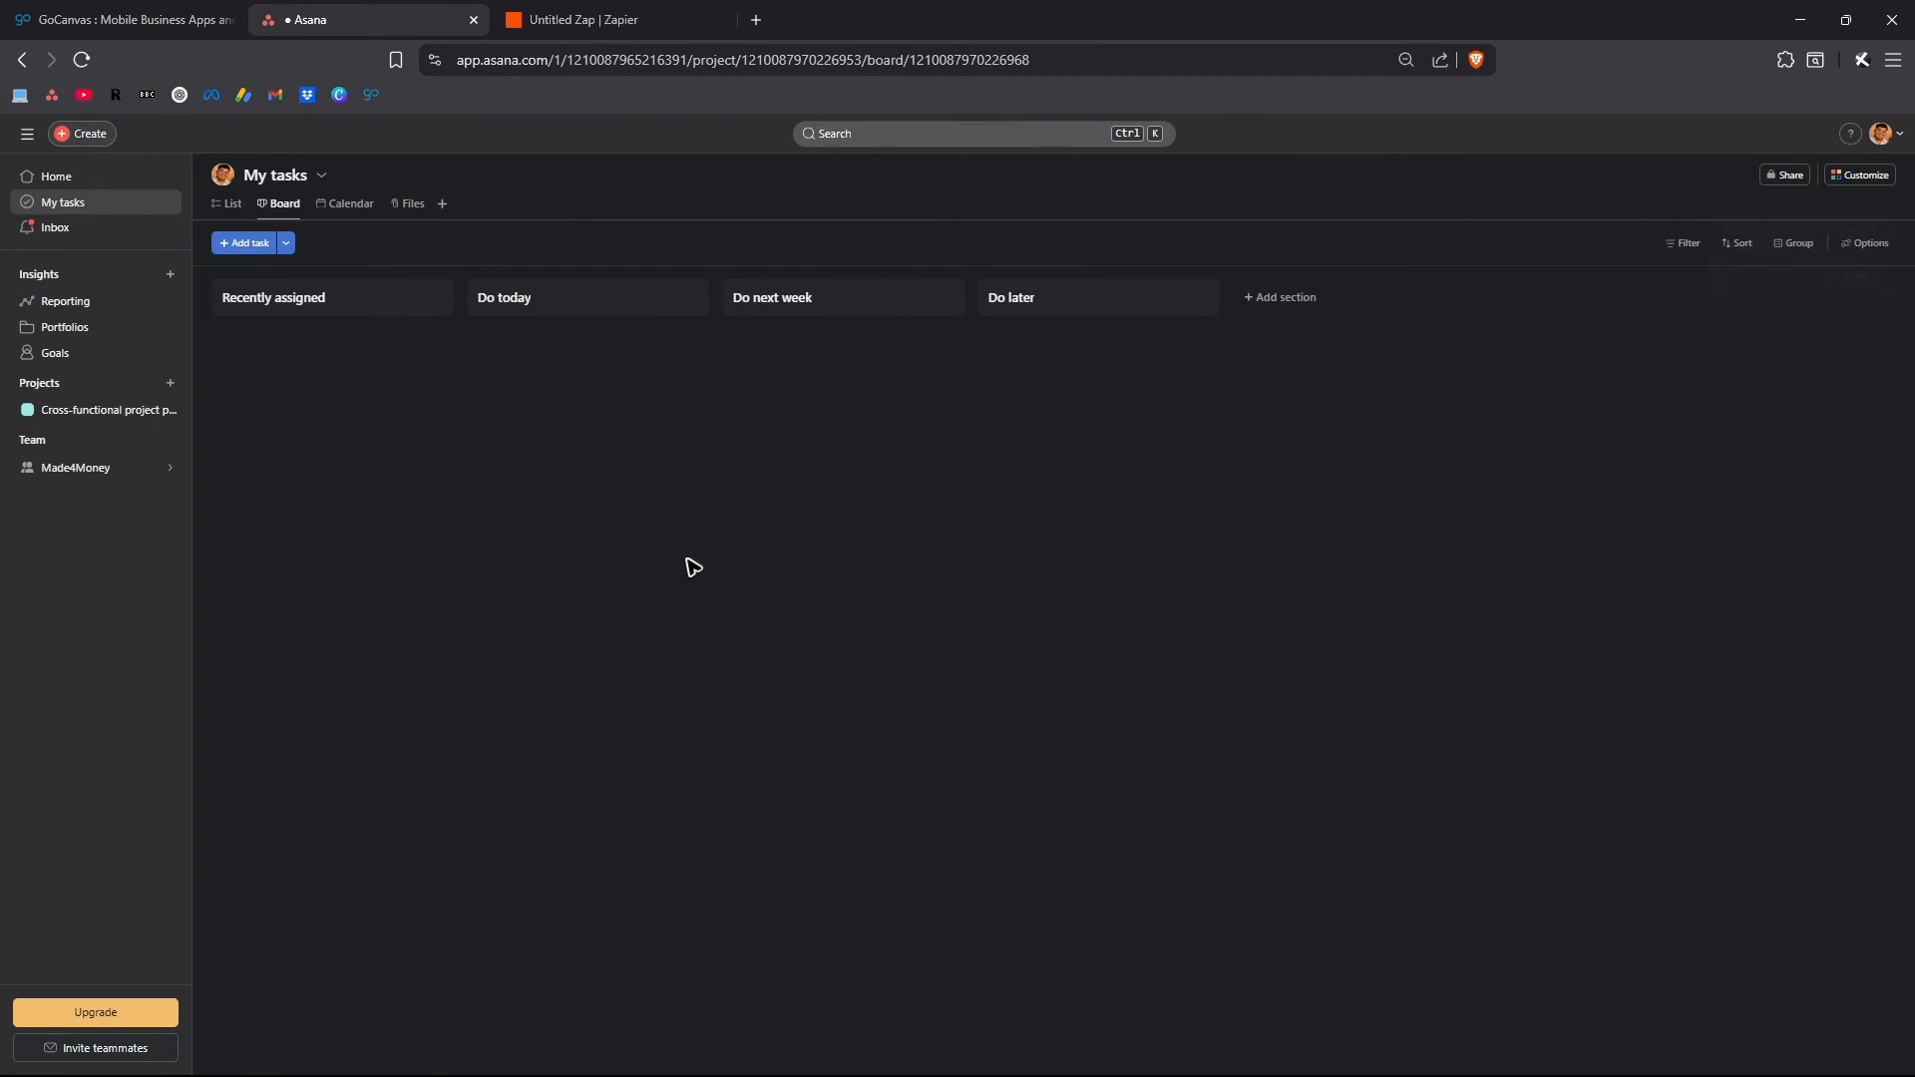
left_click(248, 244)
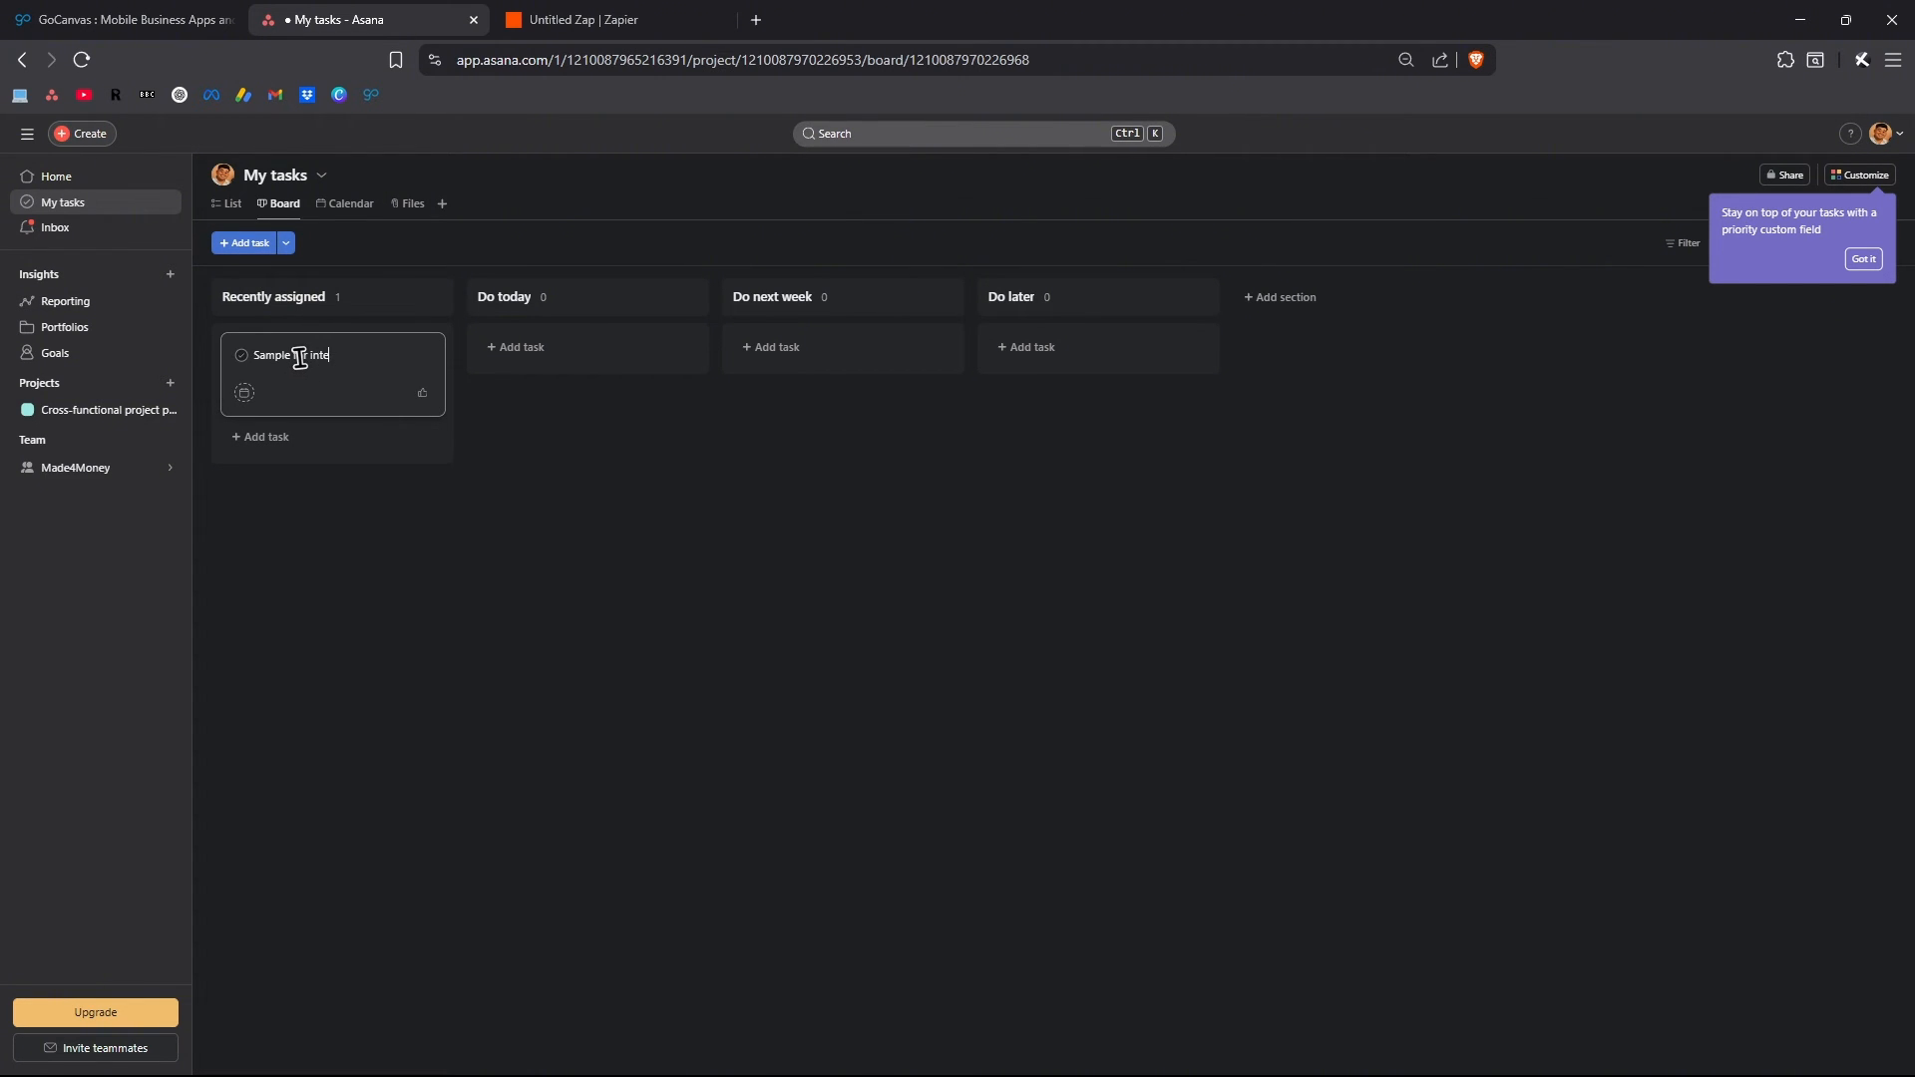
type("Sample for integration")
left_click(814, 586)
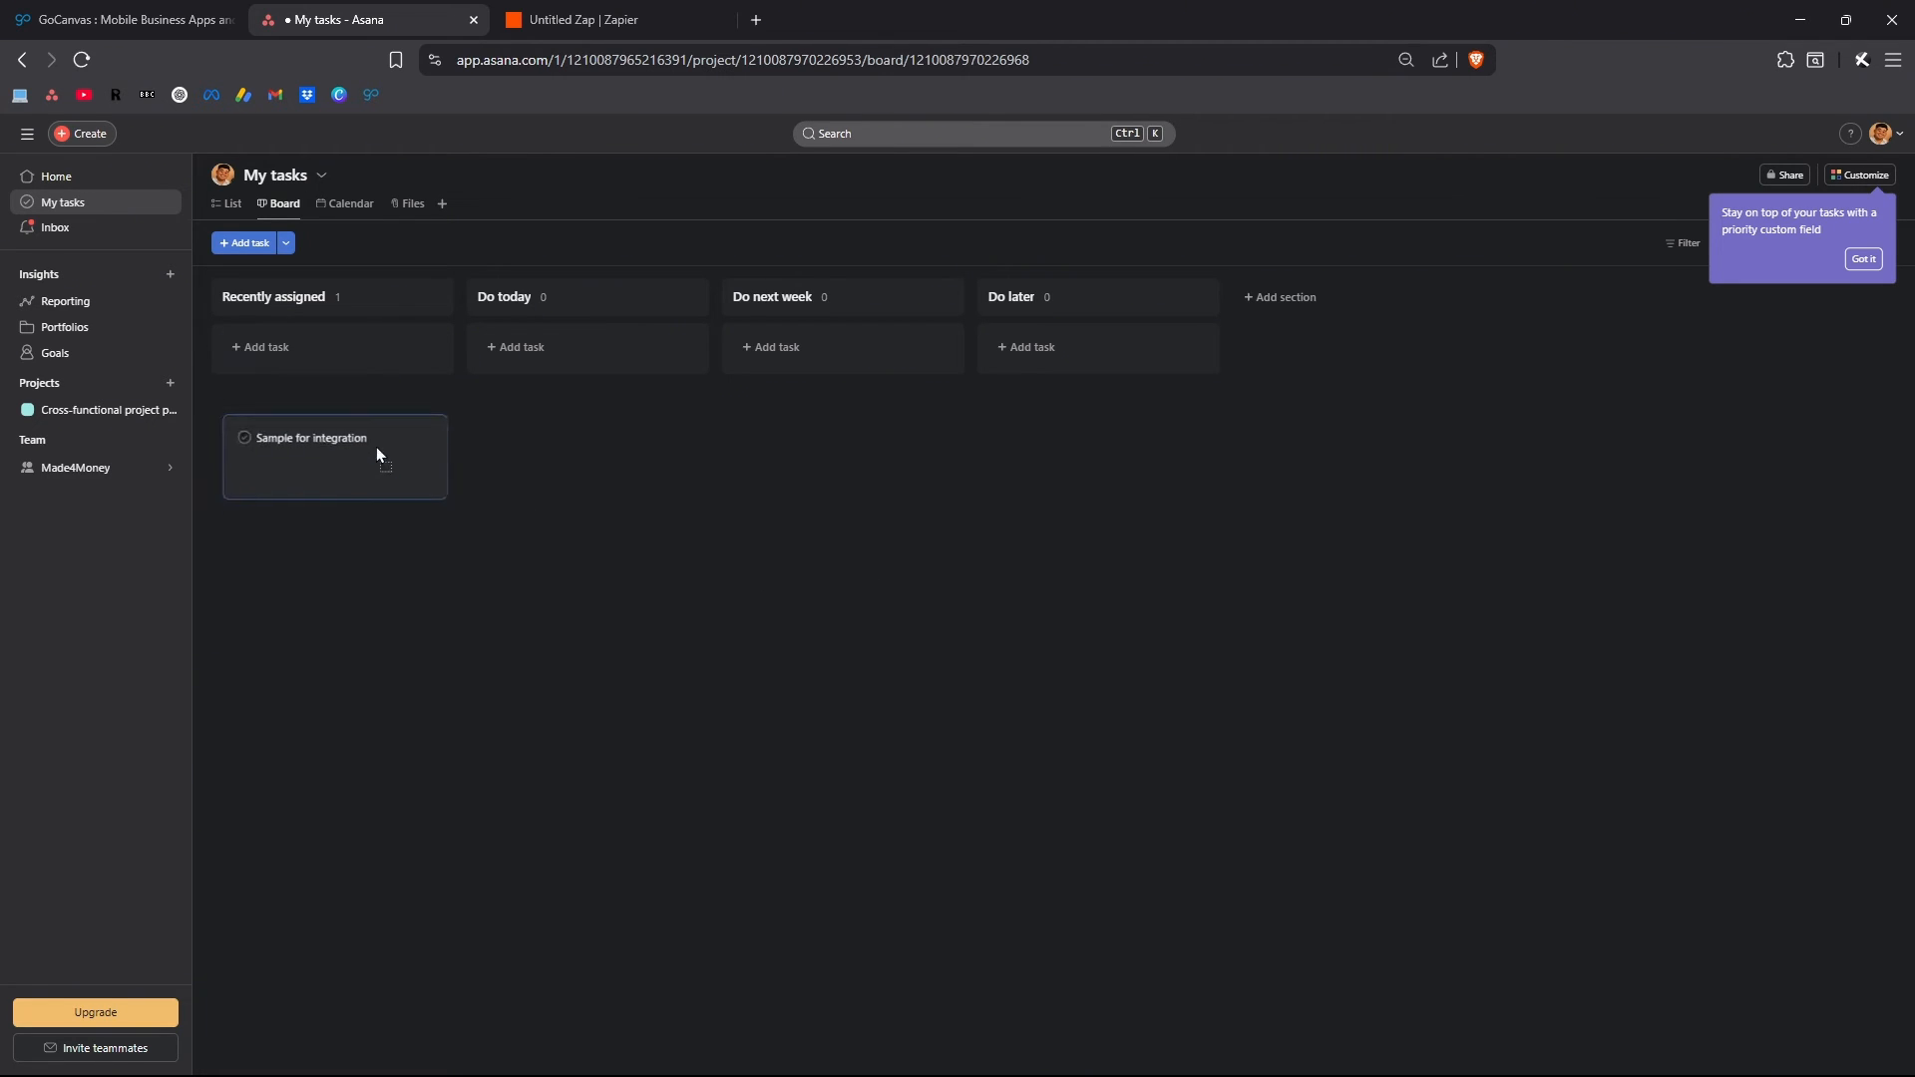
Switch to the Zapier editor and set the Find Task in Project step's workspace to Made4Money and project to Cross-functional project plan
left_click(599, 19)
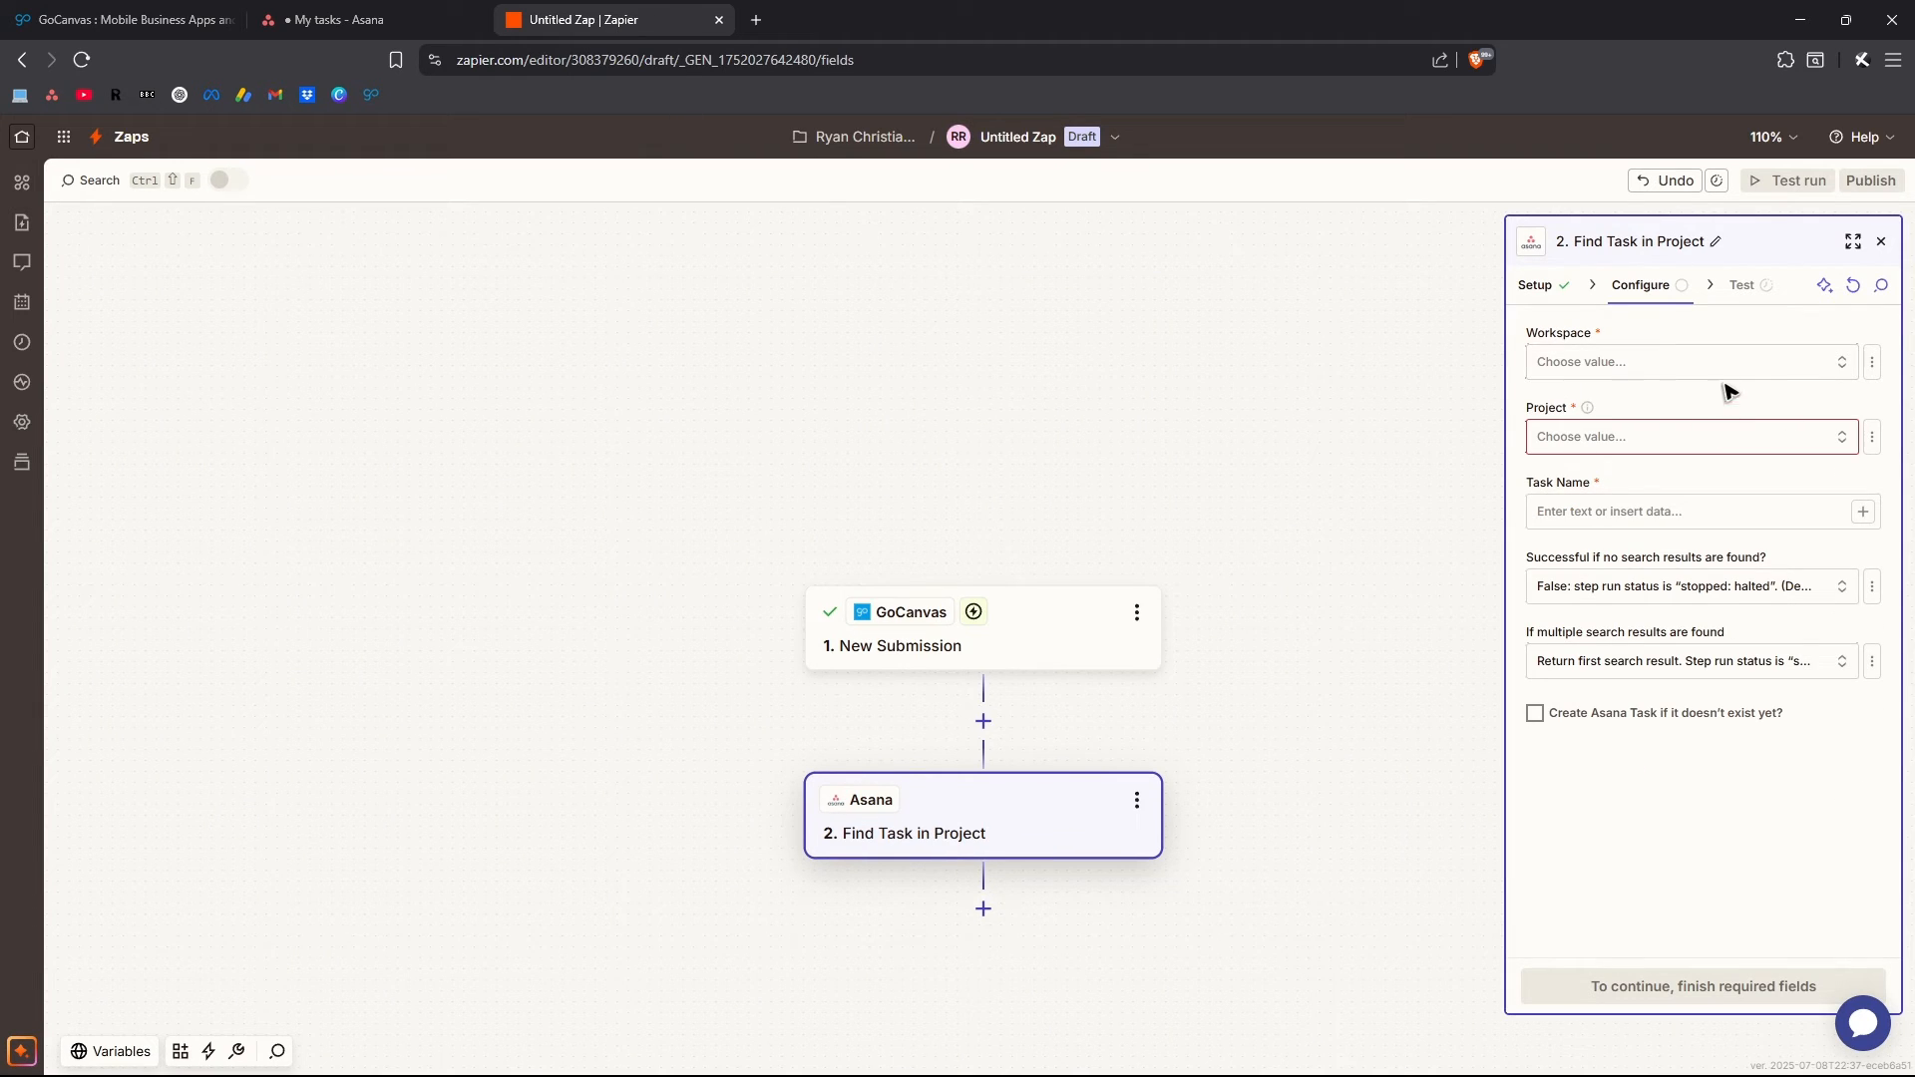
left_click(1617, 361)
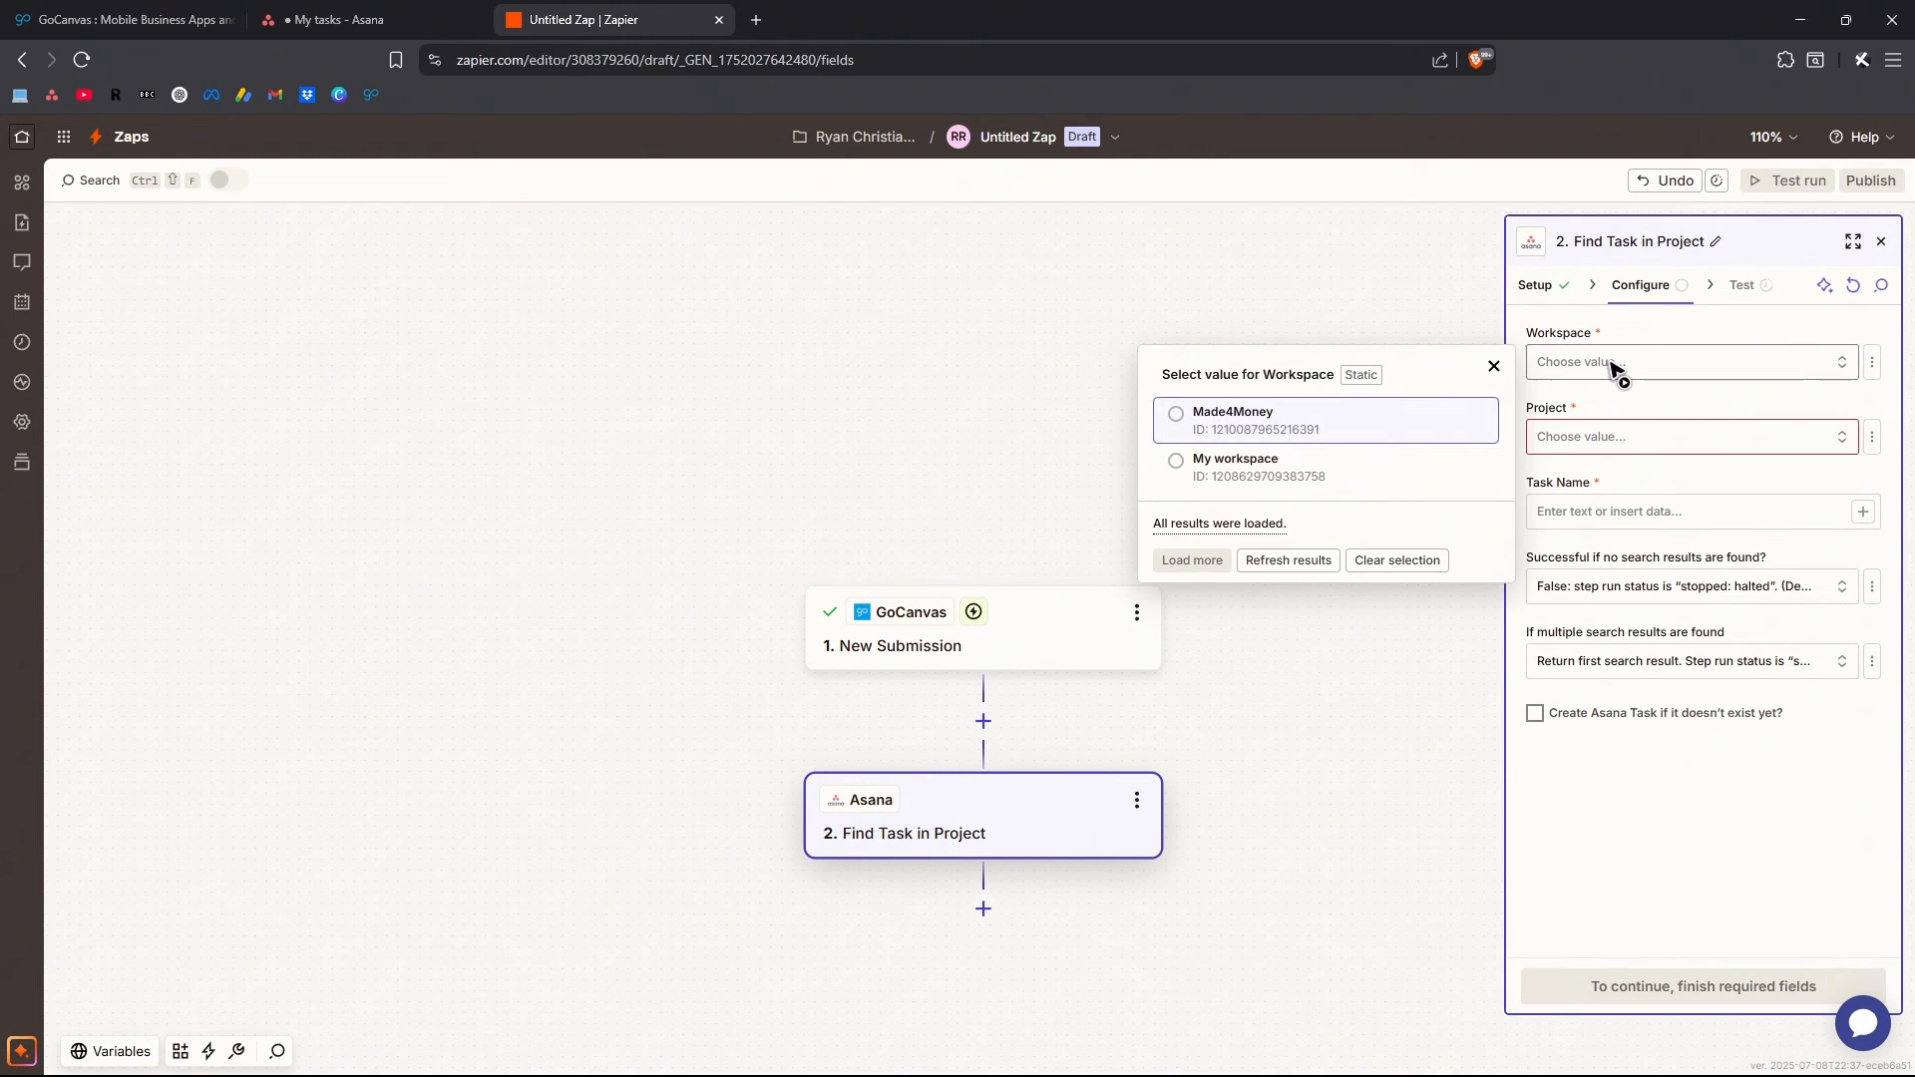
left_click(1212, 424)
left_click(1591, 445)
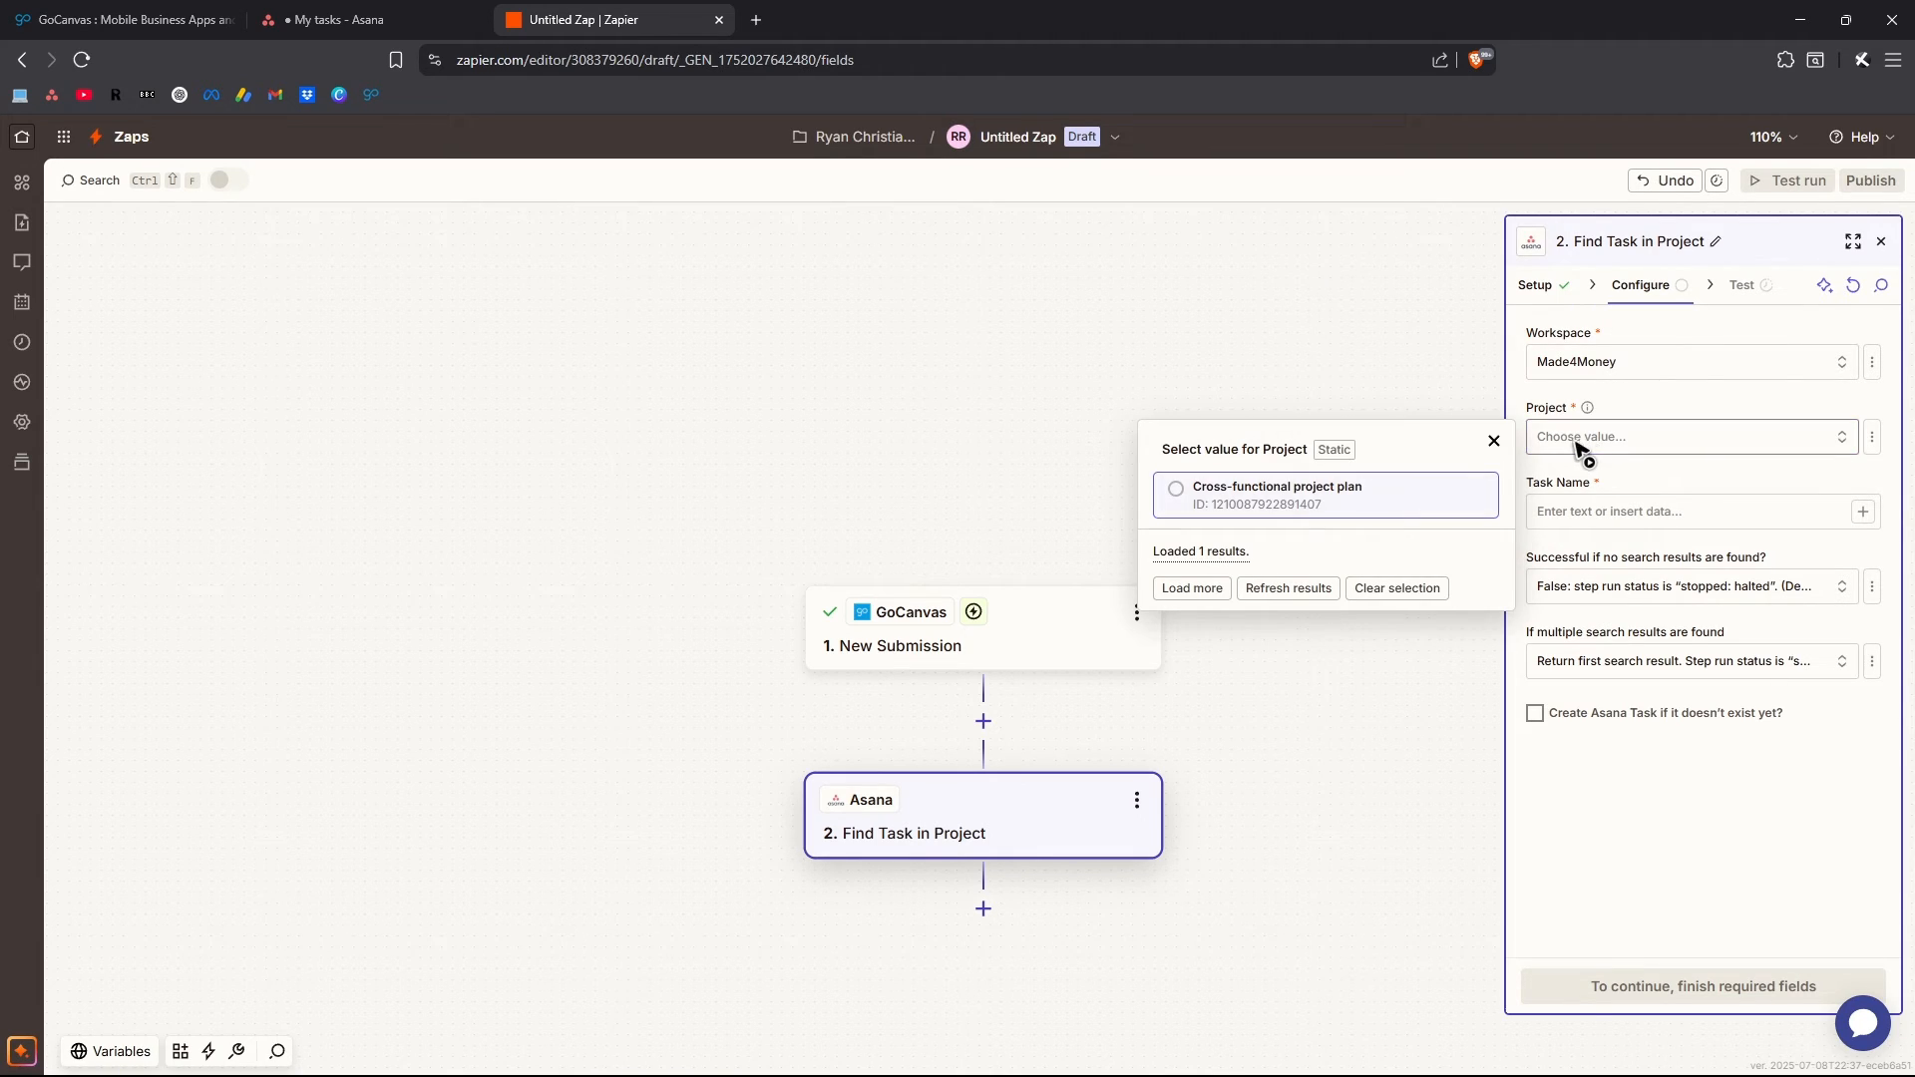
left_click(1212, 487)
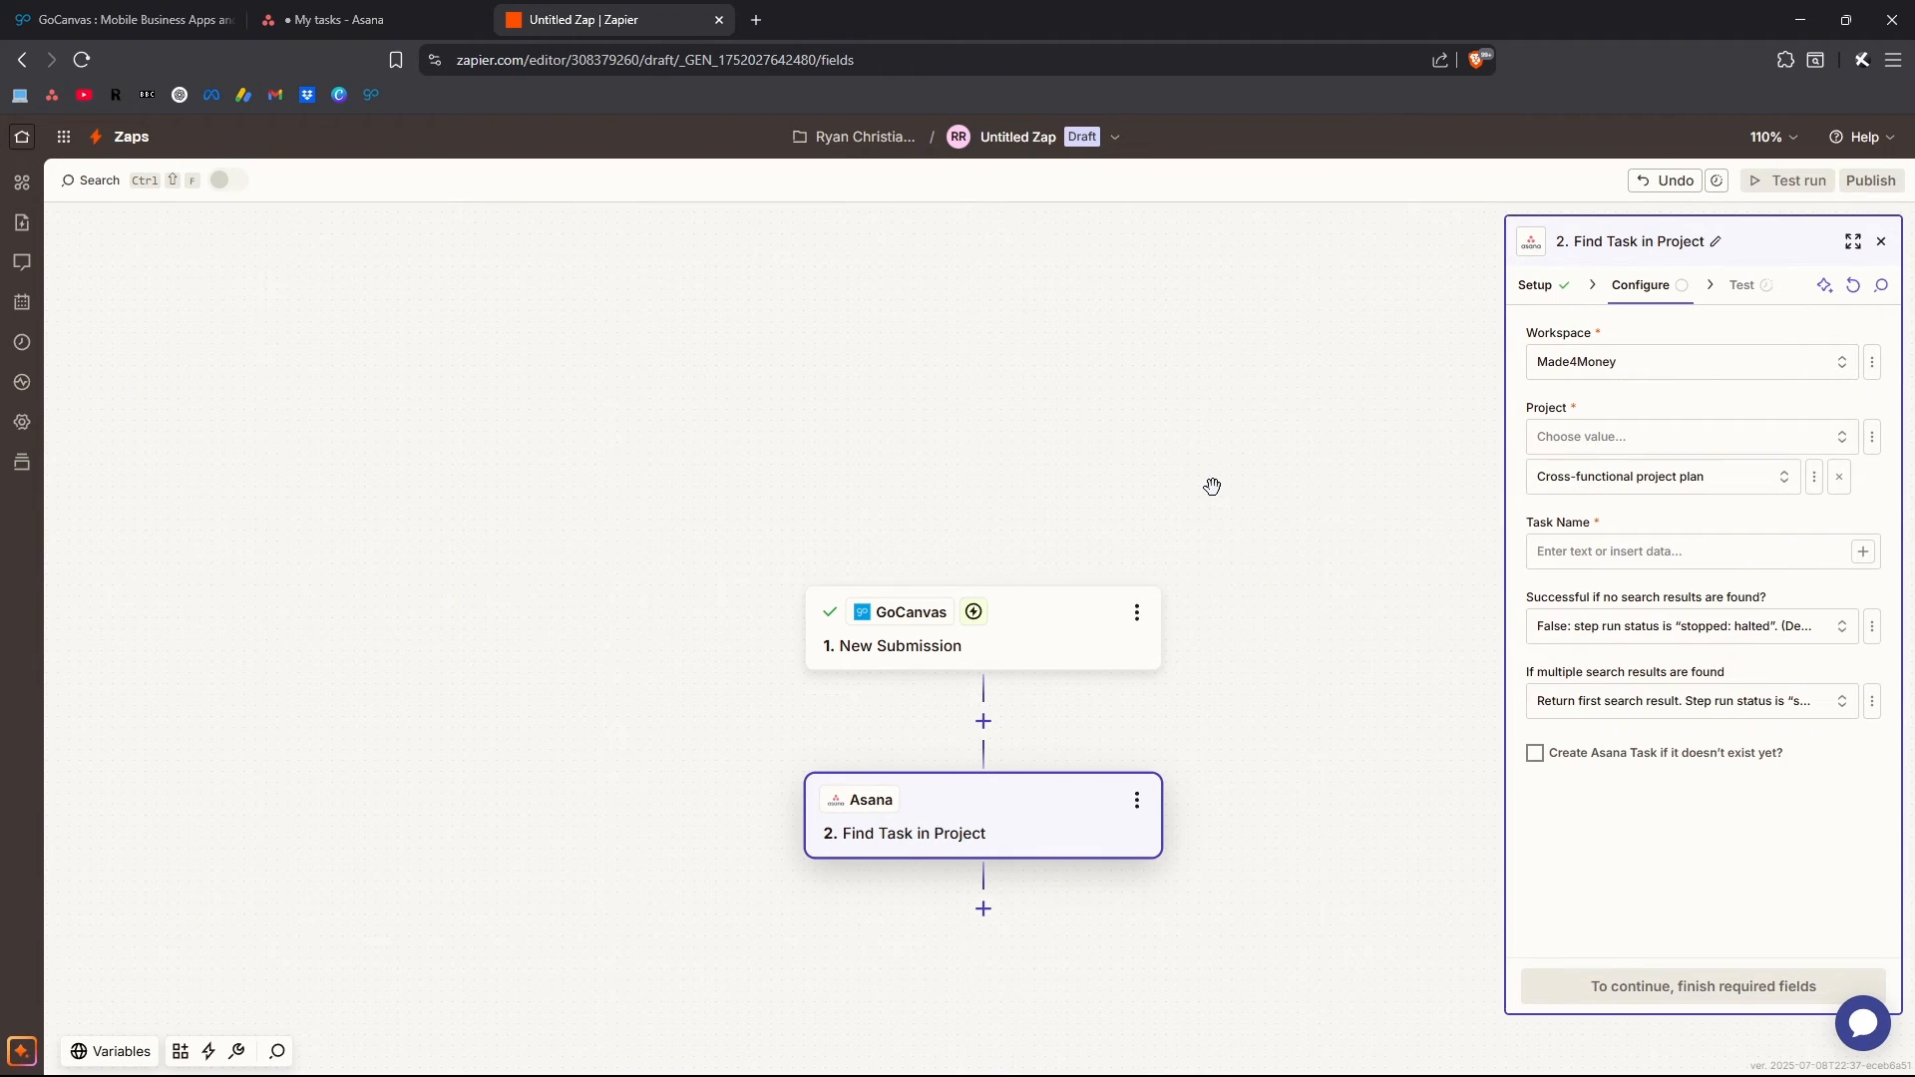
left_click(1695, 439)
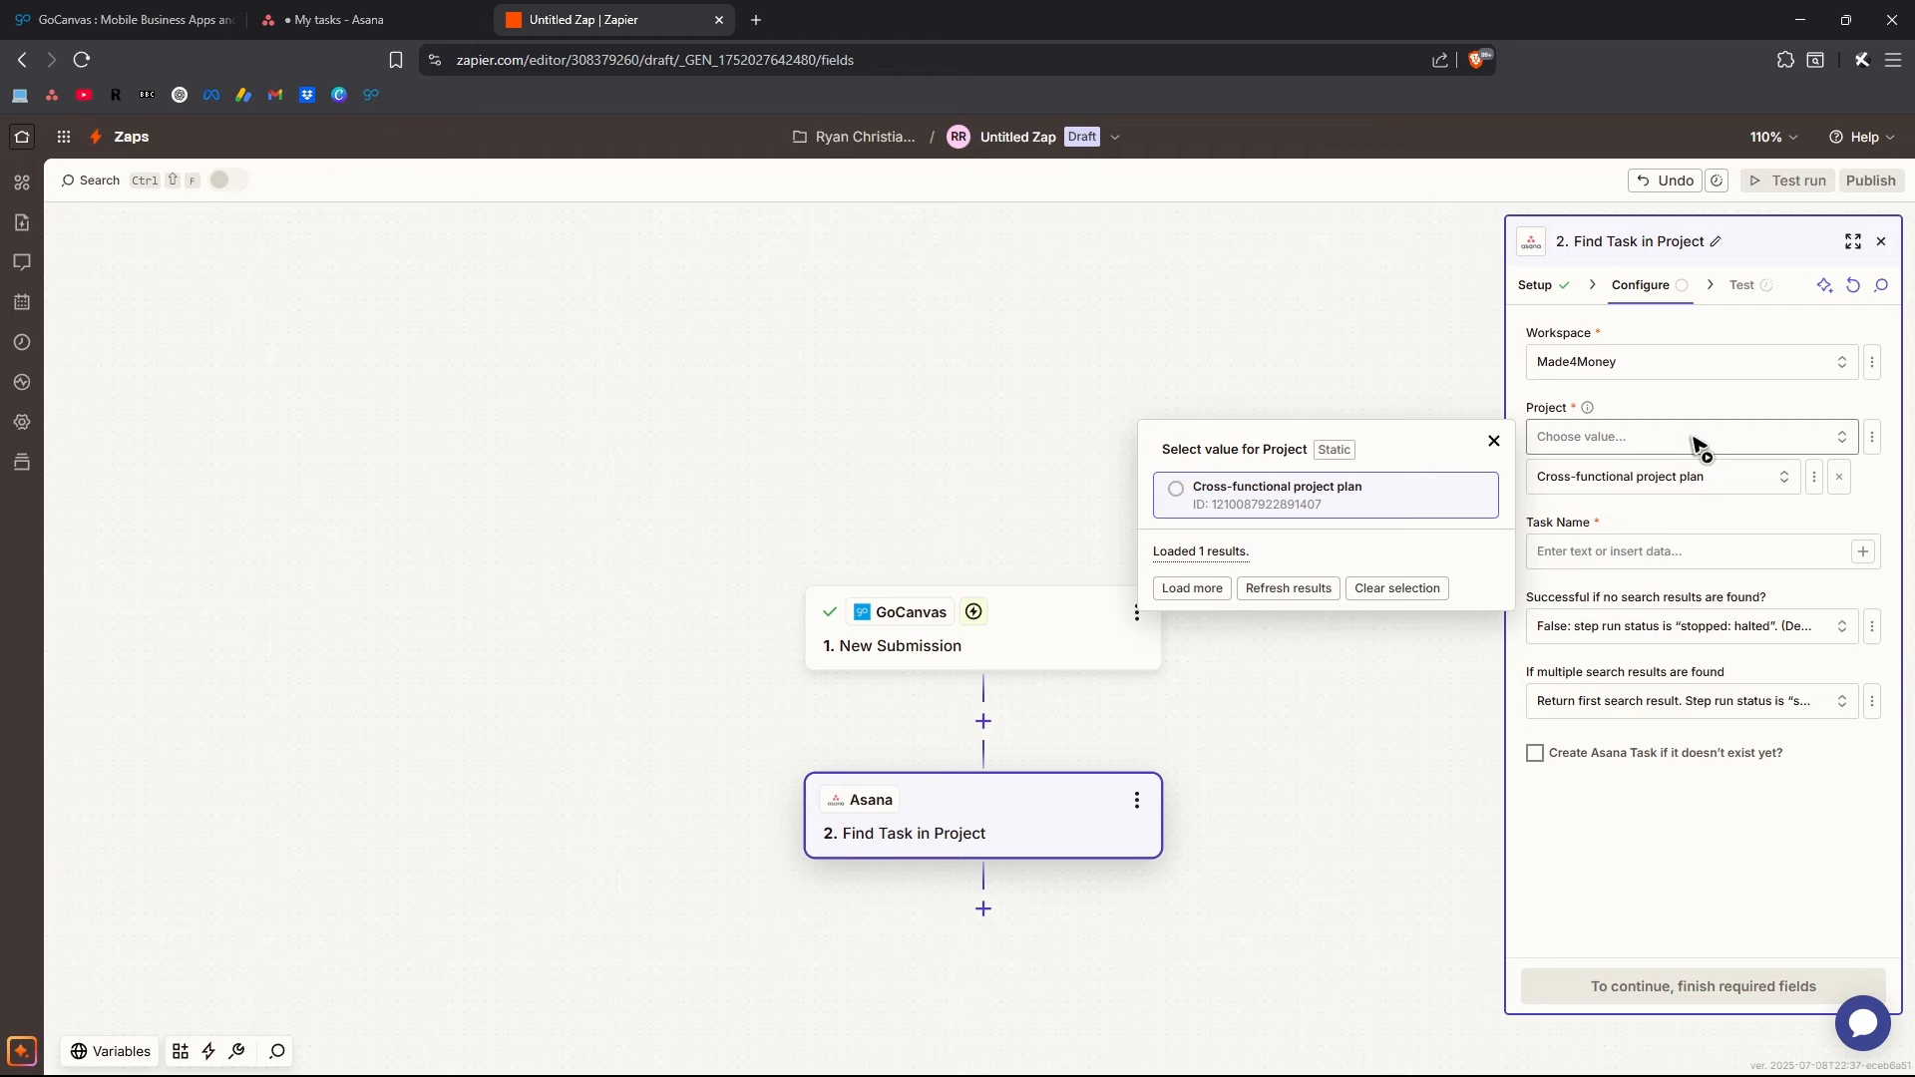
left_click(1493, 441)
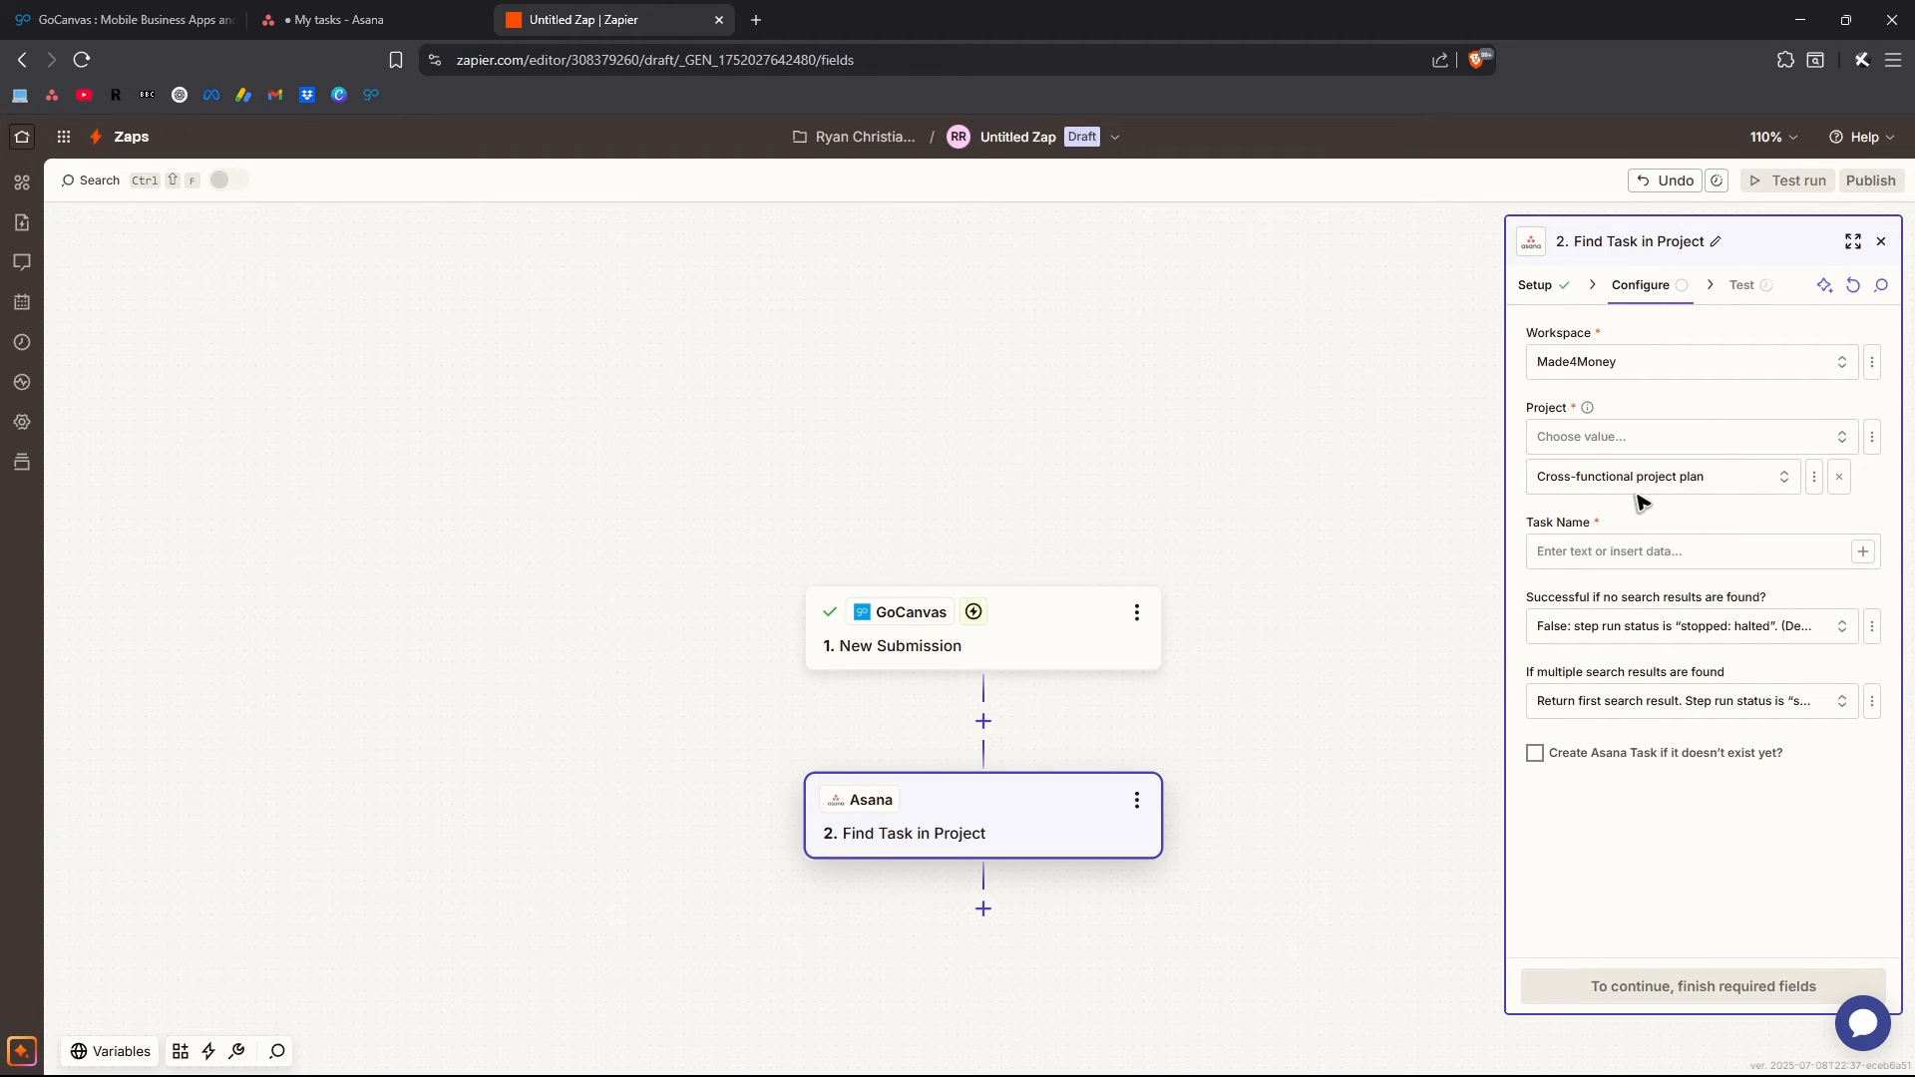
Set the Asana step's task name to "INTEGRATION WITH GOCANVAS/ASANA"
left_click(1593, 543)
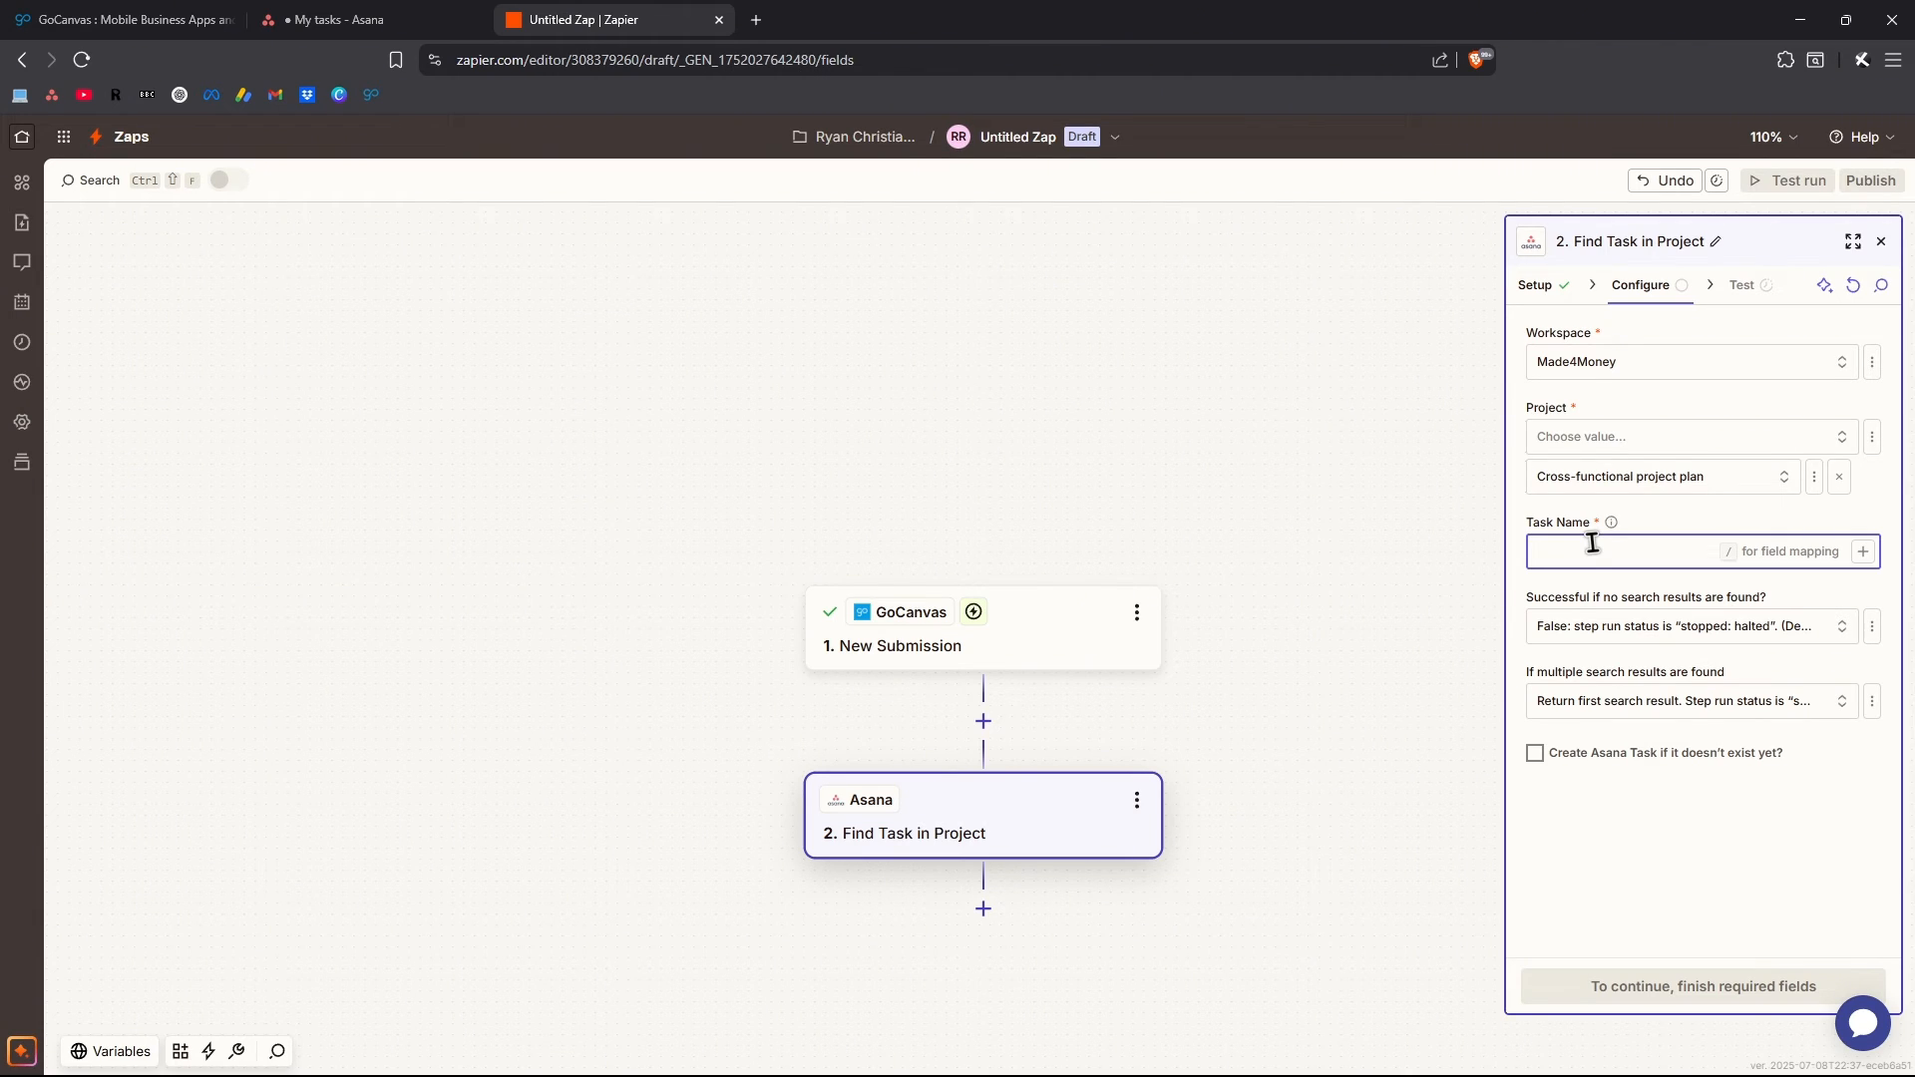
type("INTEGRATION WITH GOCANVAS/ASANA")
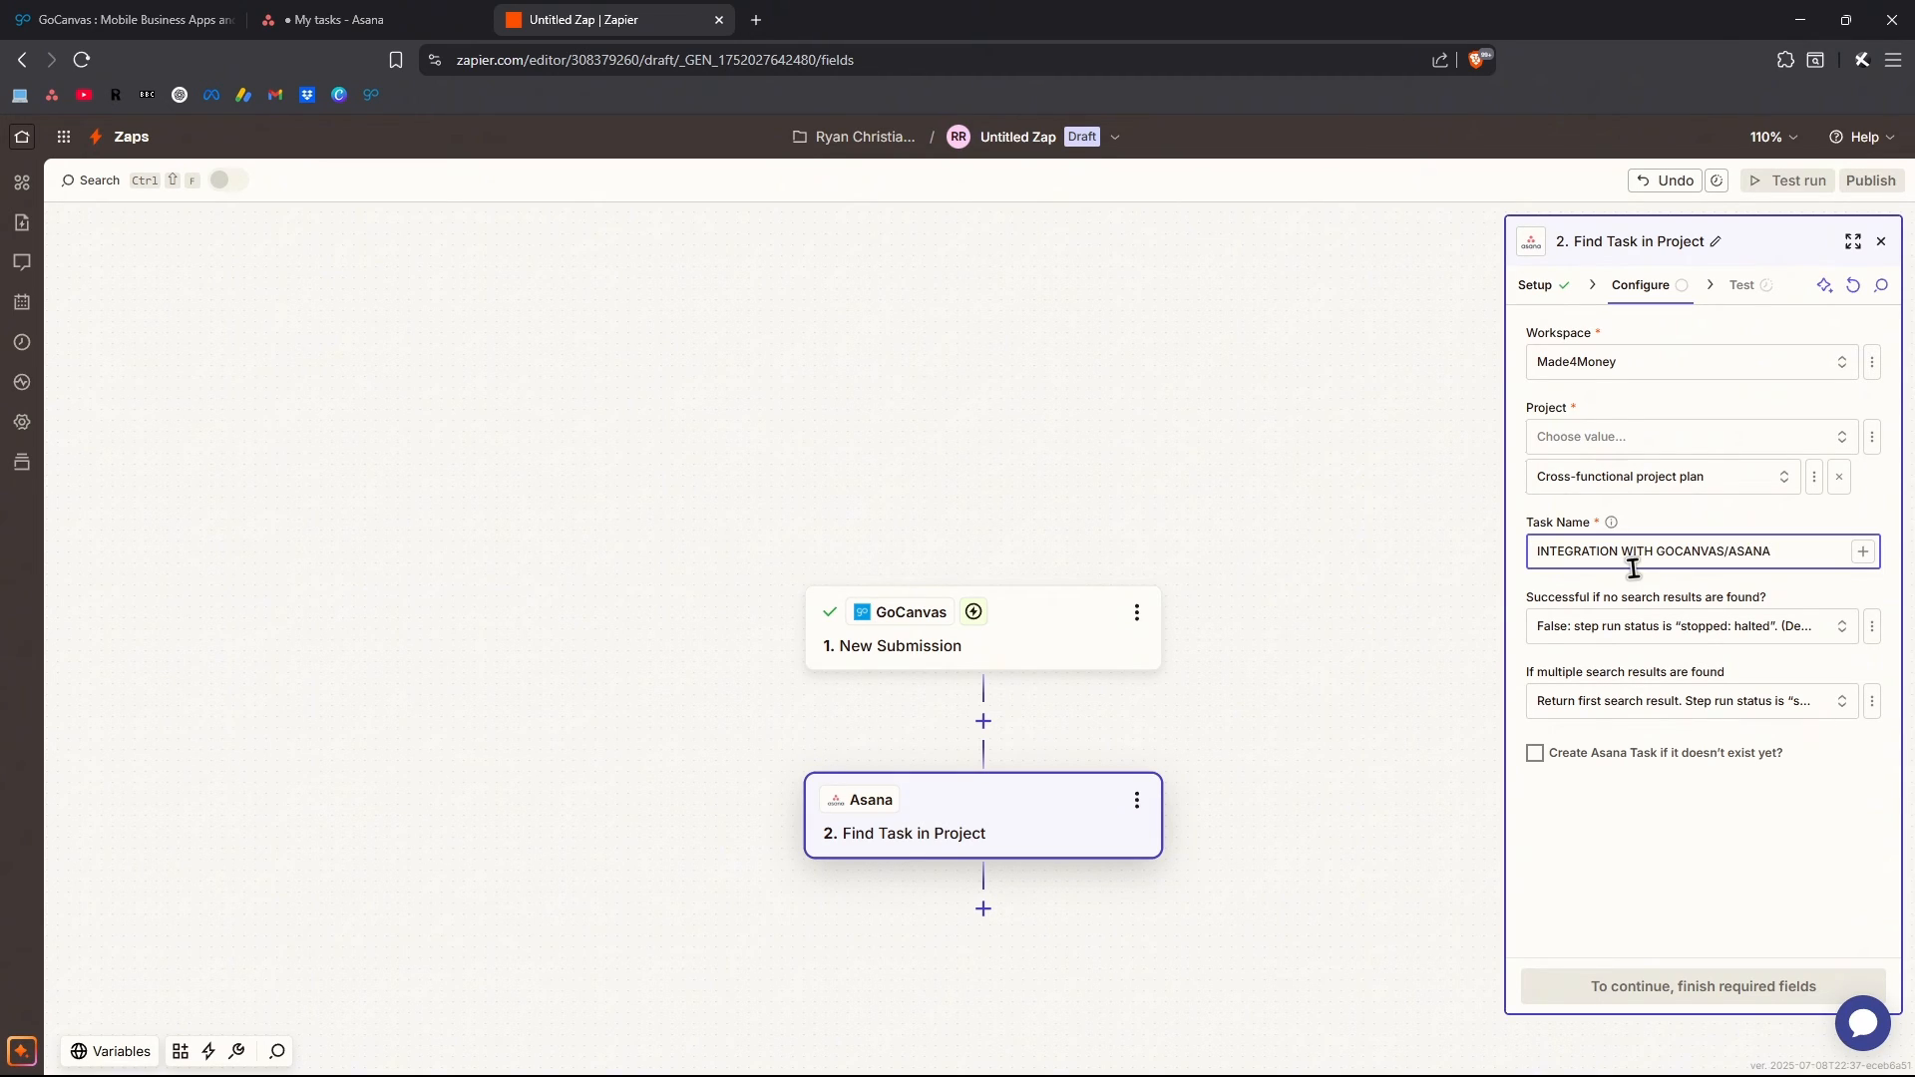
left_click(1674, 900)
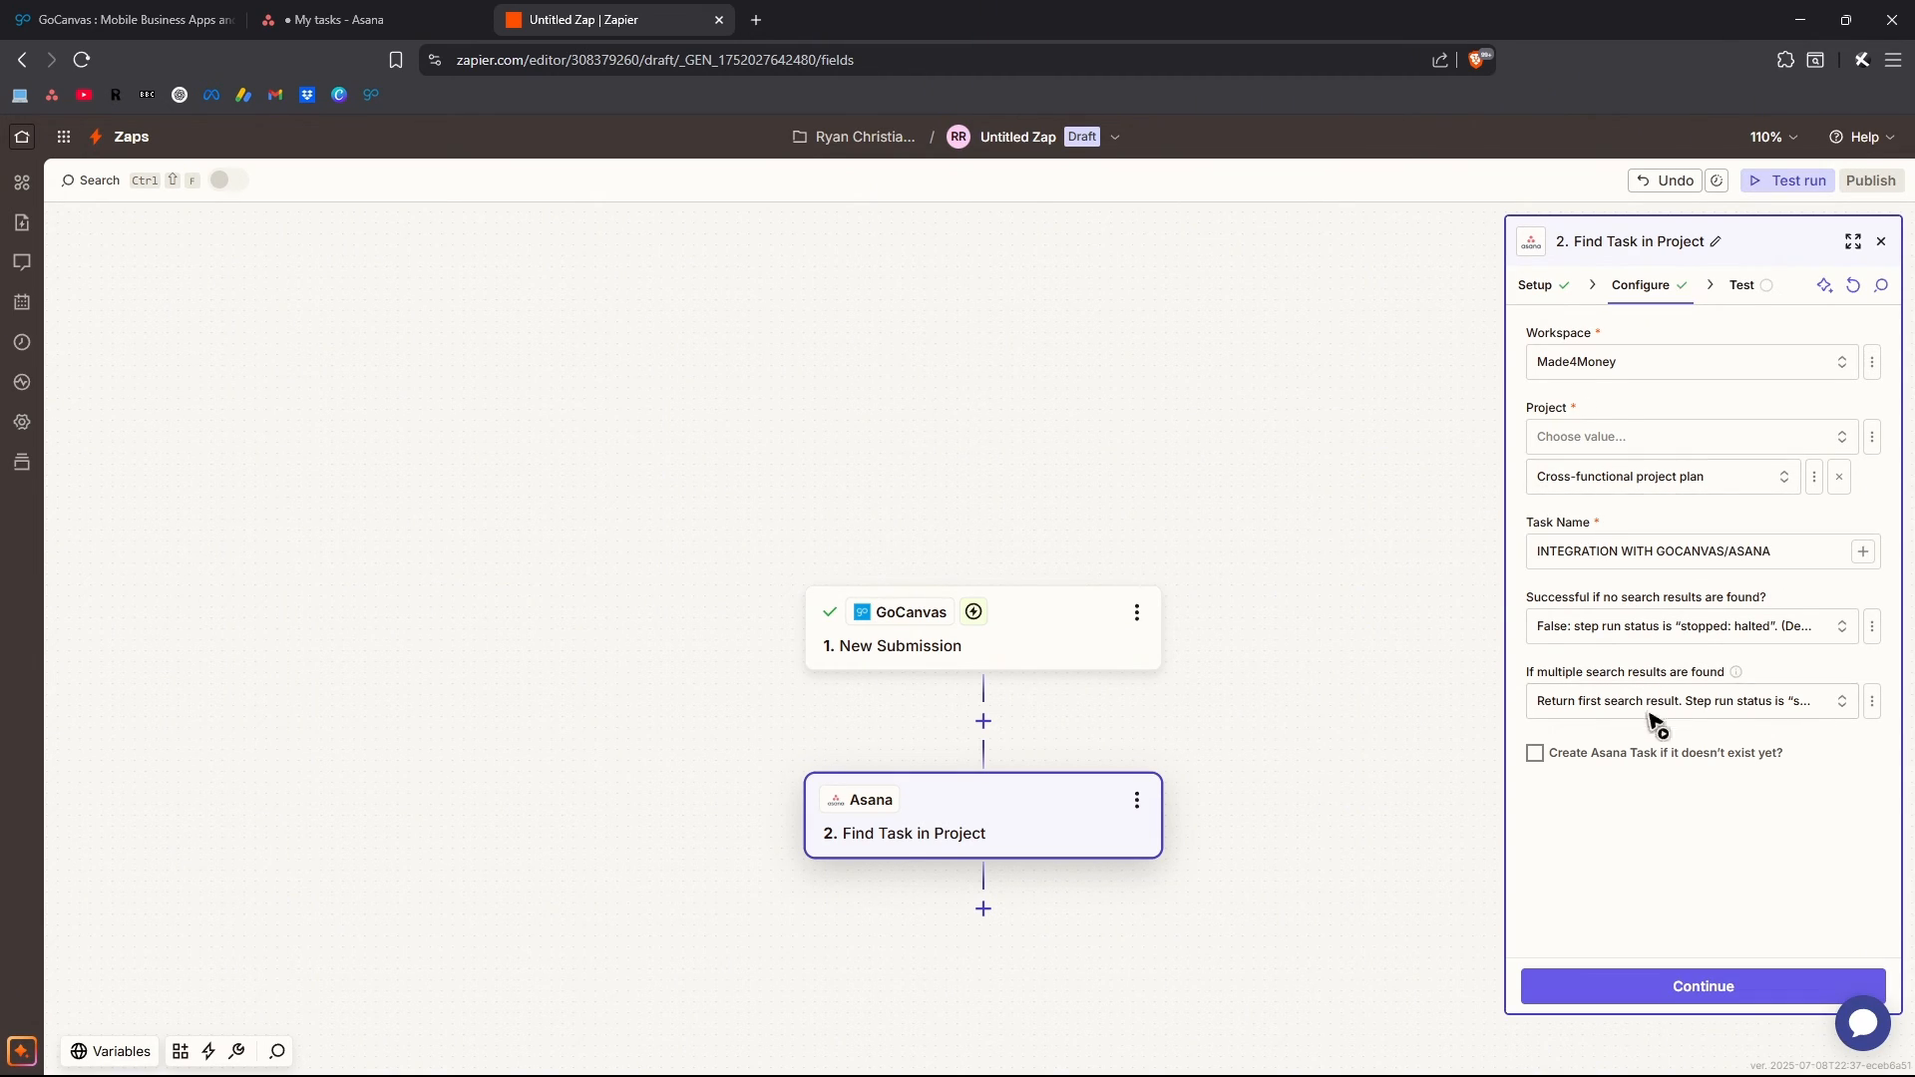
Enable creating the Asana task if it doesn't exist yet, with Cross-functional project plan as its project
left_click(1535, 755)
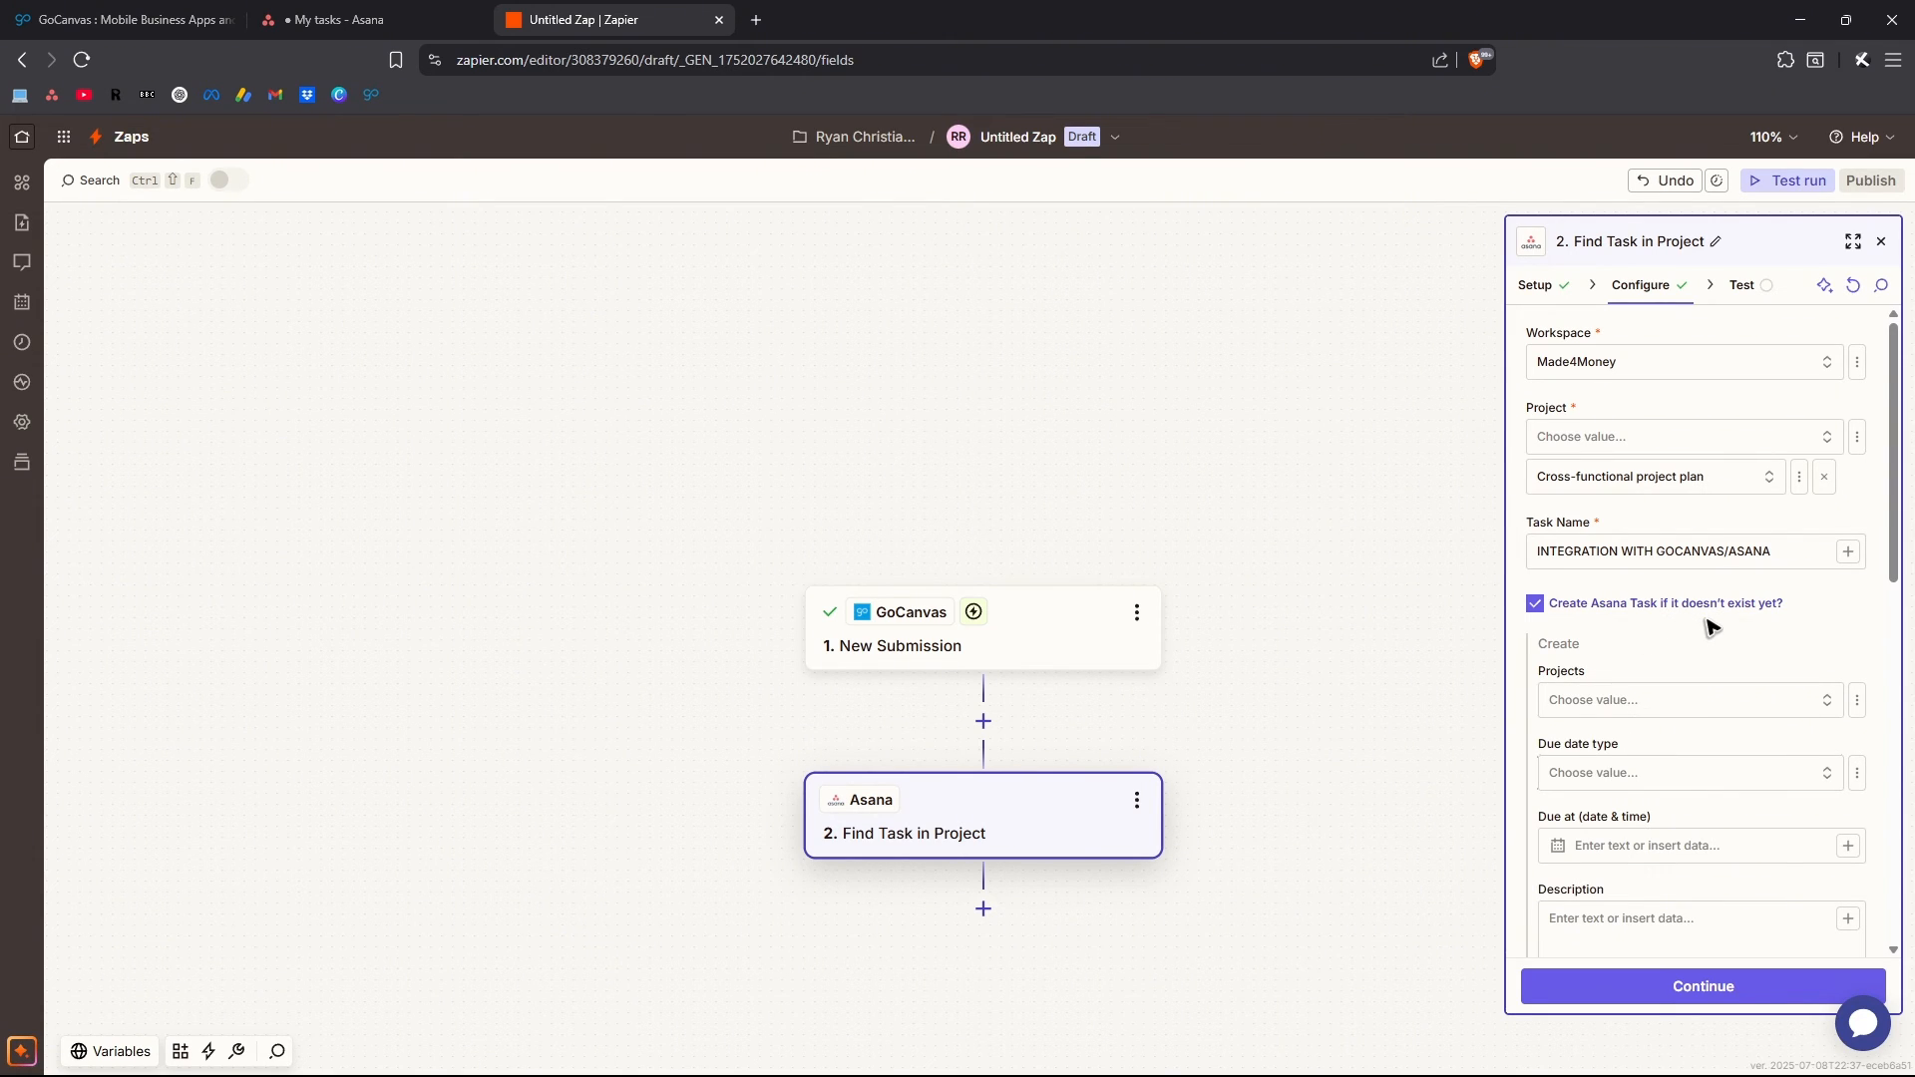
scroll(1709, 624, "down", 1)
left_click(1713, 599)
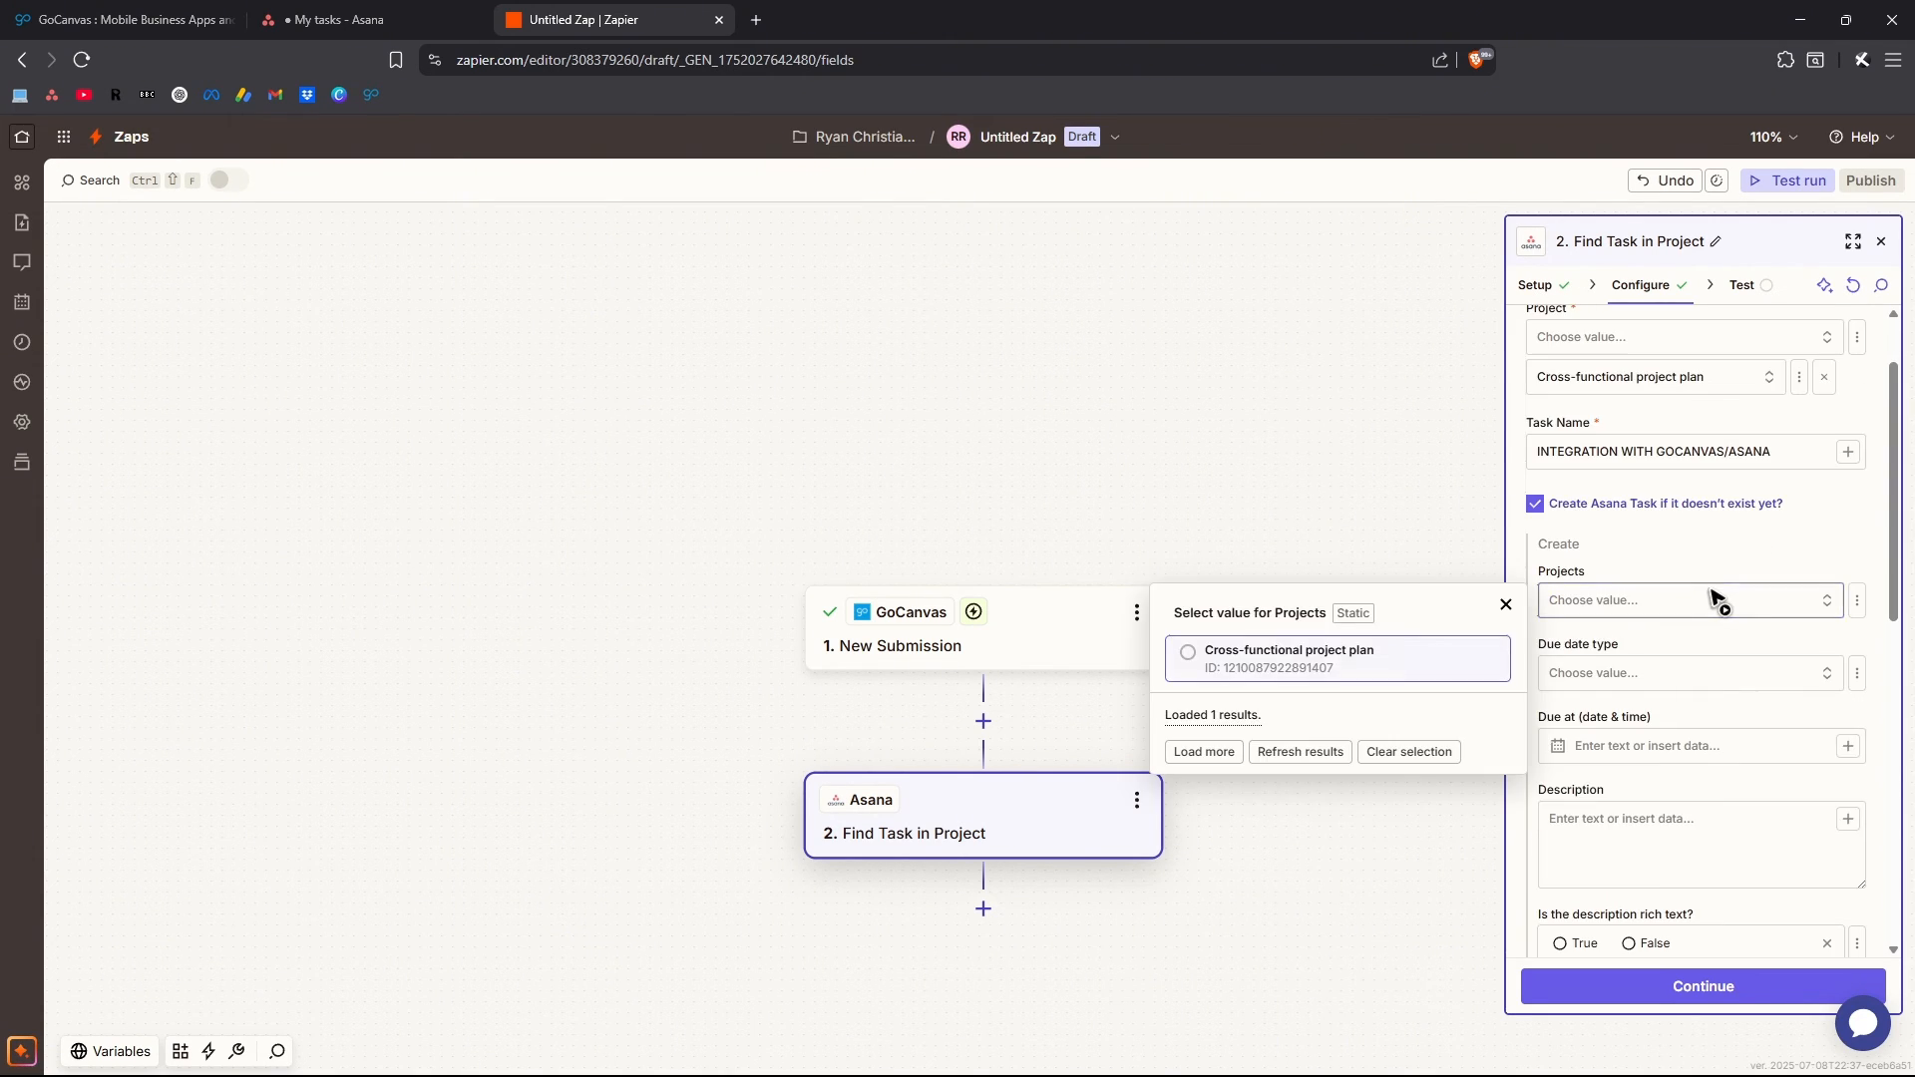
left_click(1186, 653)
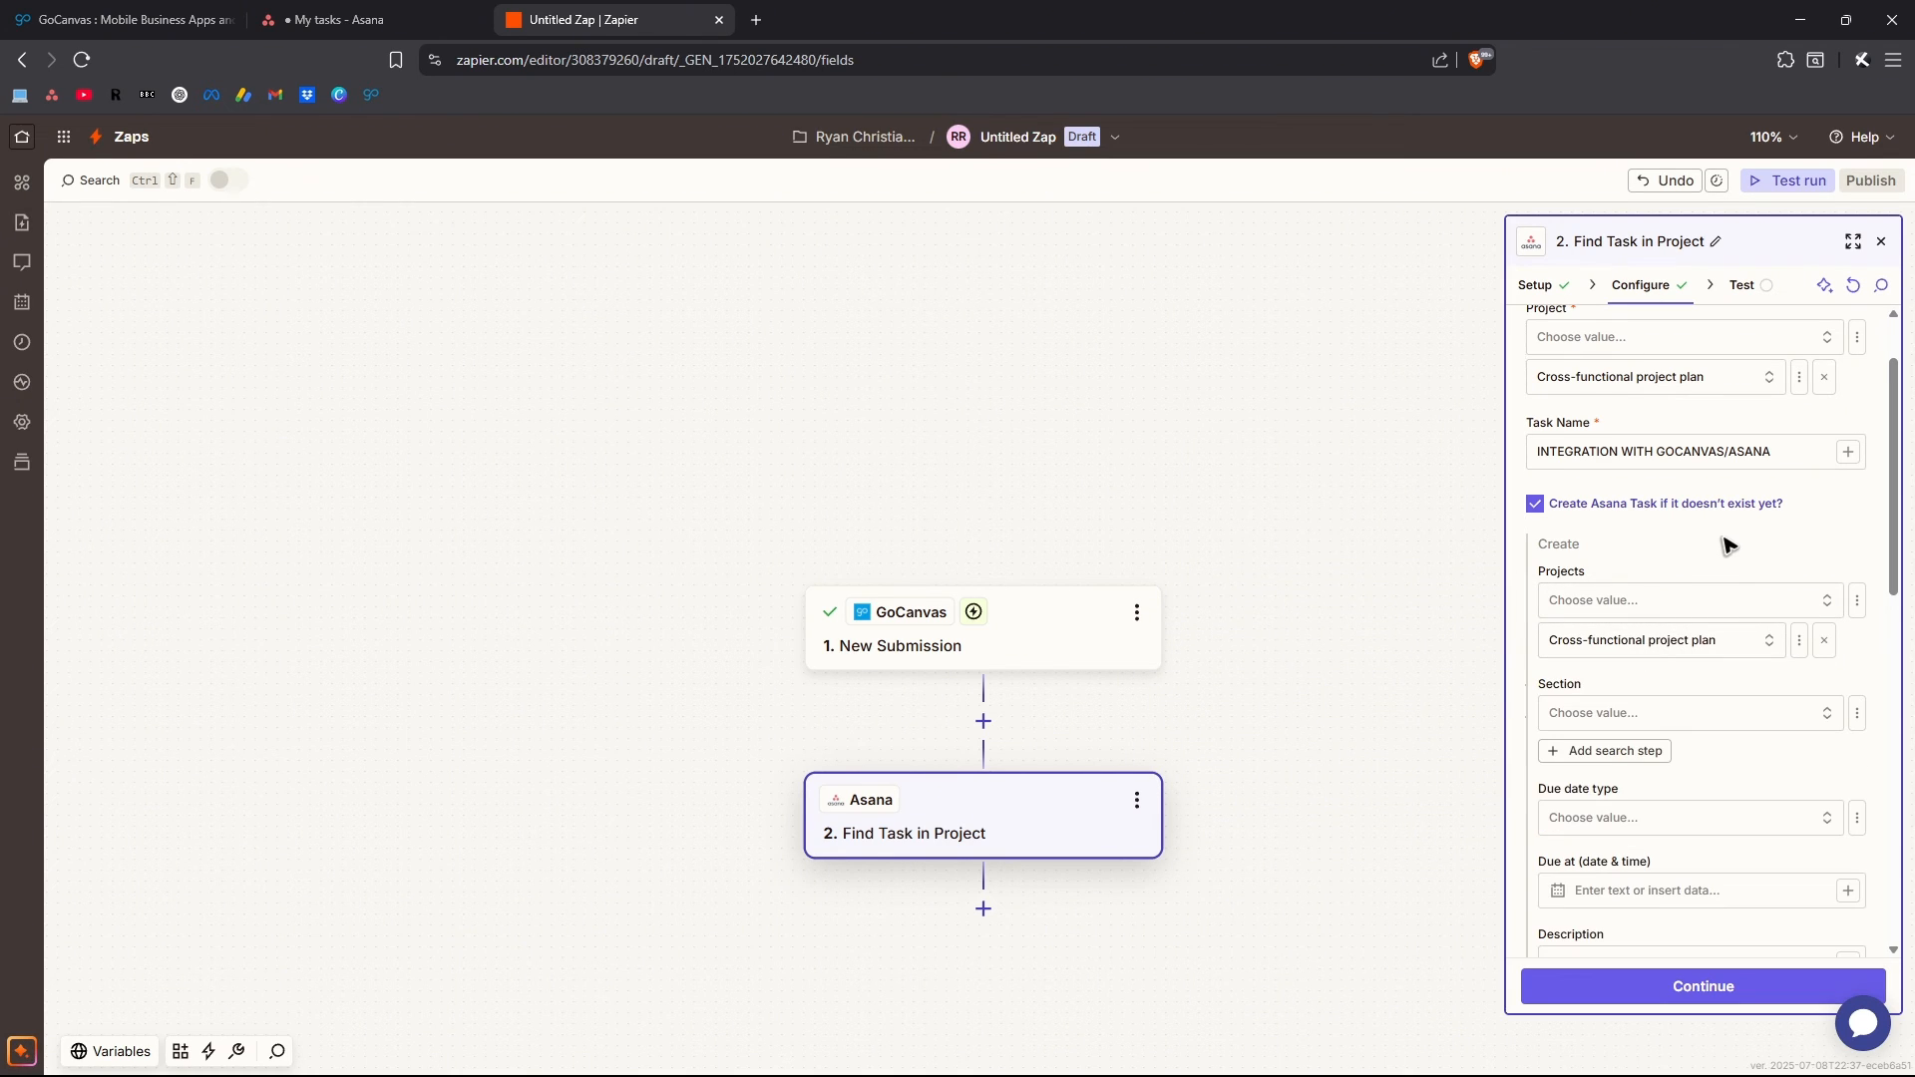
Finish configuring the Find Task in Project step, test it and close its settings
scroll(1729, 544, "down", 10)
left_click(1731, 985)
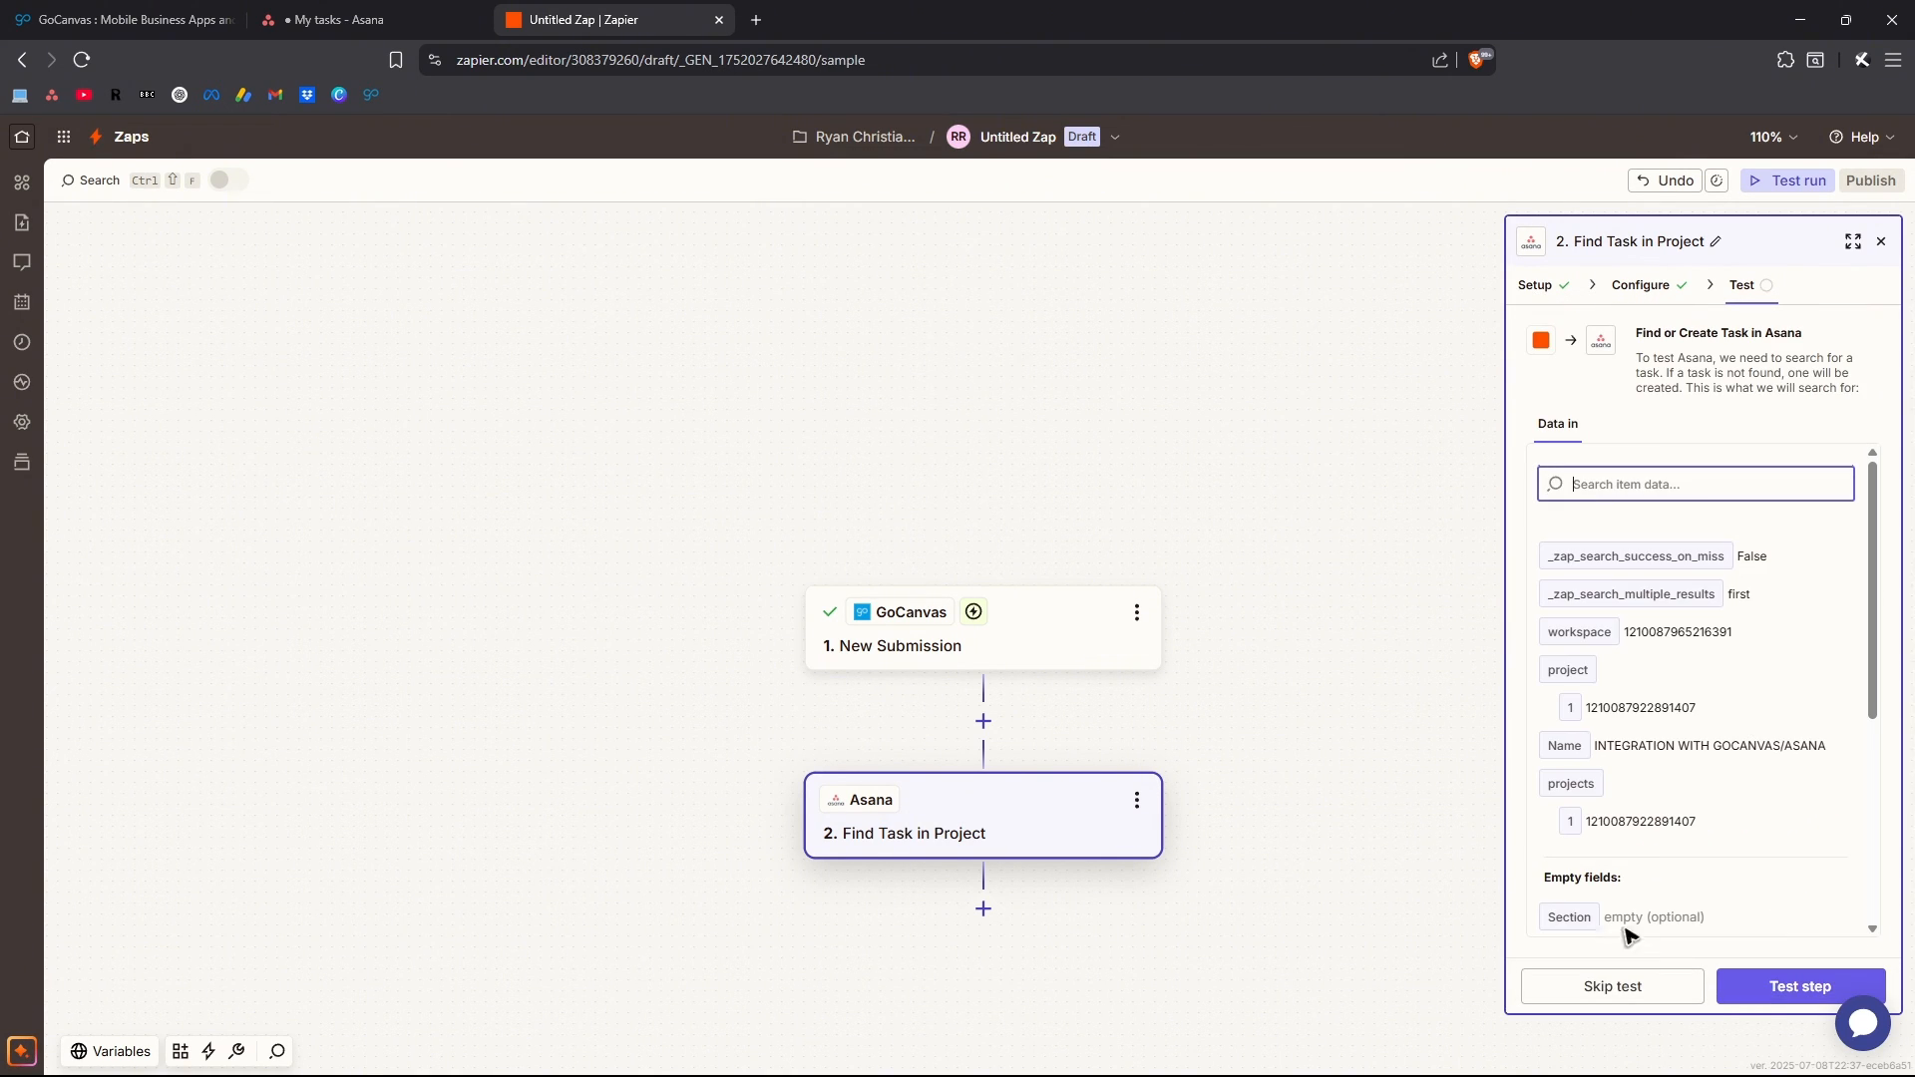
left_click(1800, 986)
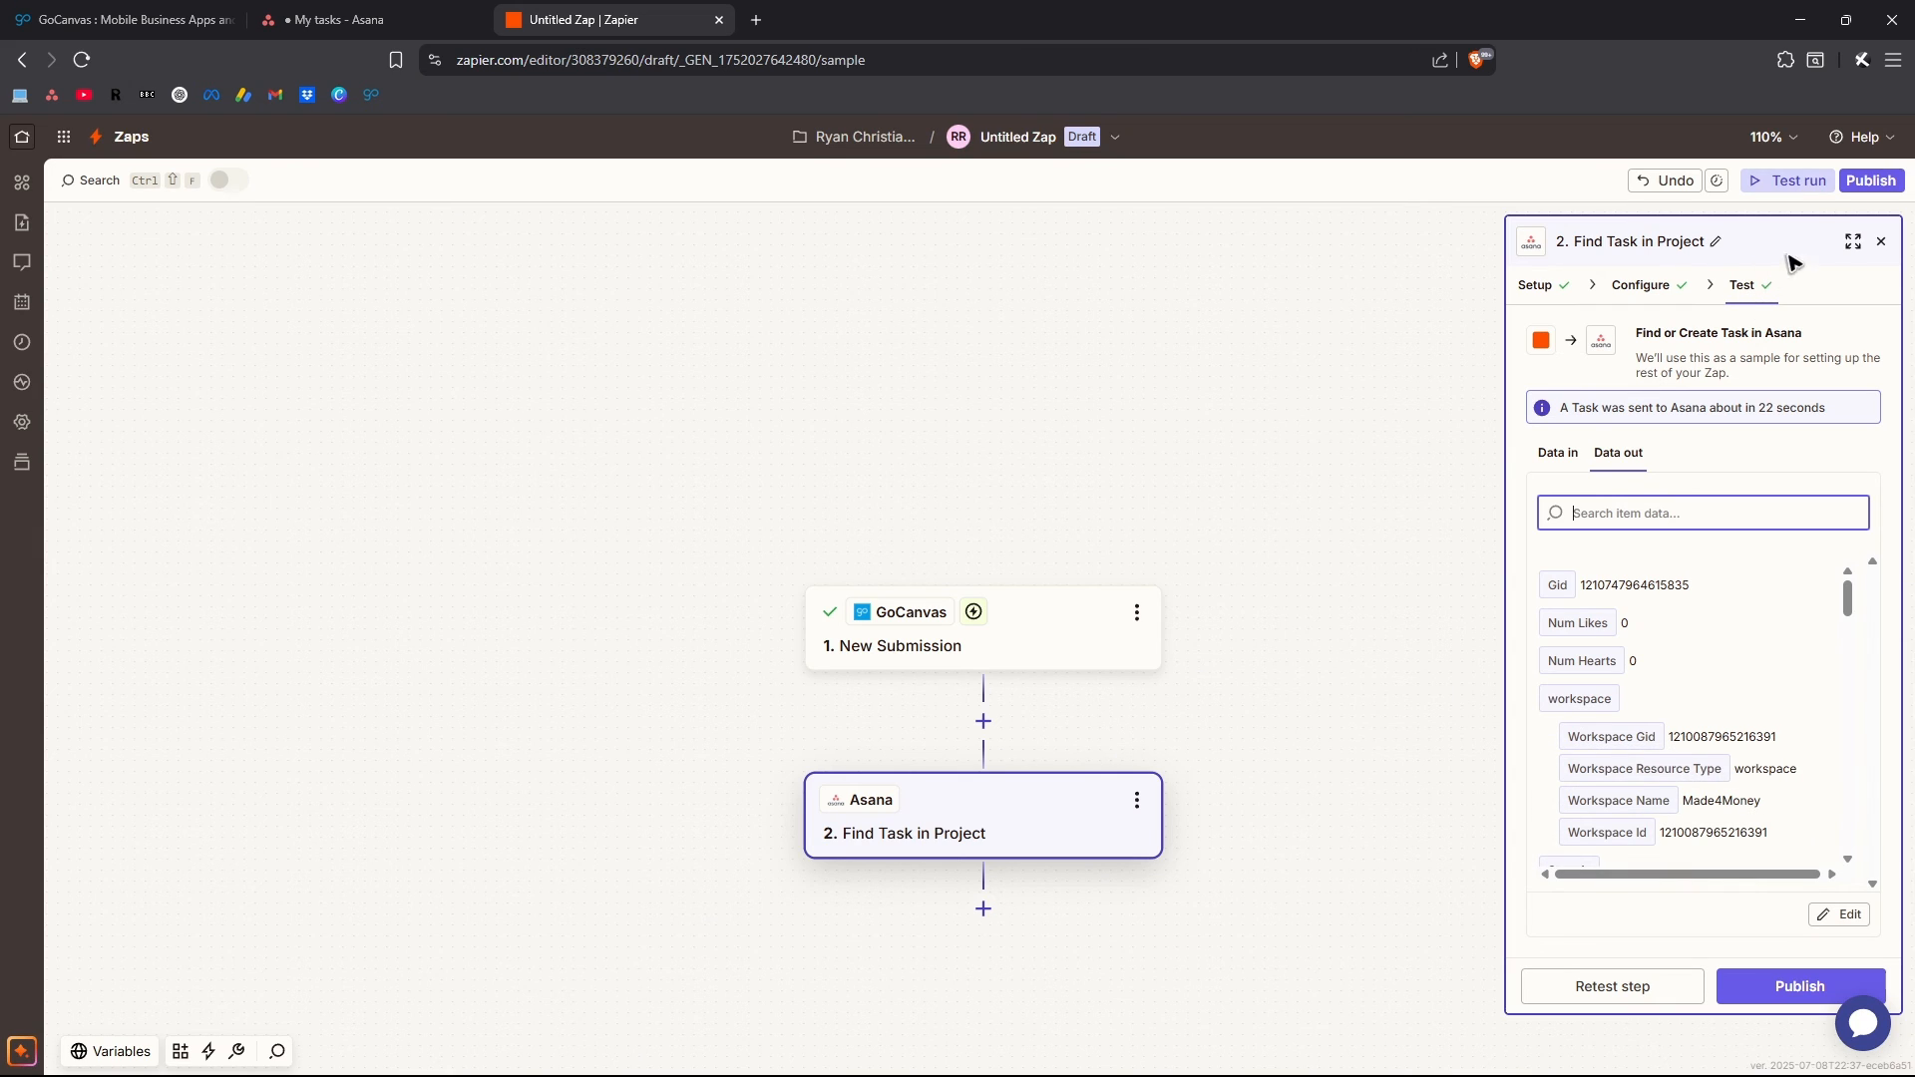
left_click(1880, 243)
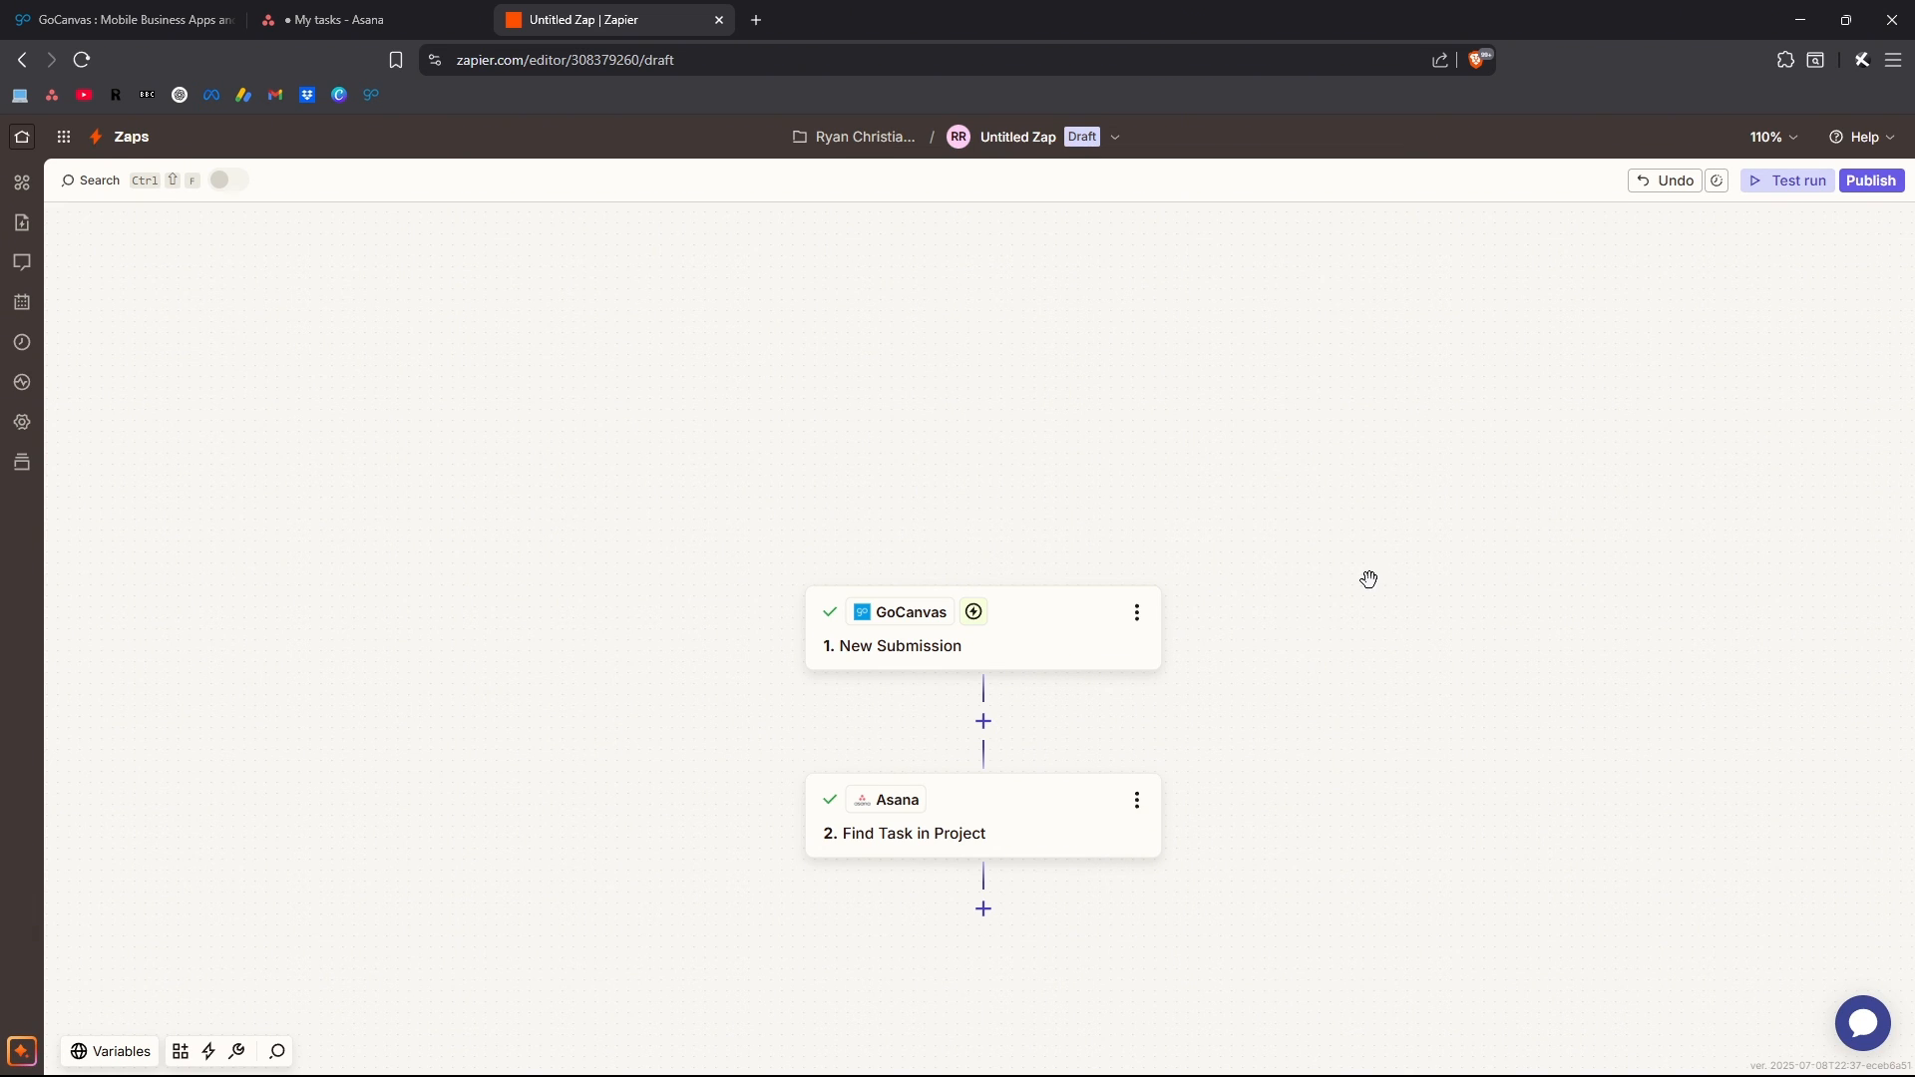
Publish the Zap and return to the Zapier home page to view the recently updated Zaps
left_click(1889, 190)
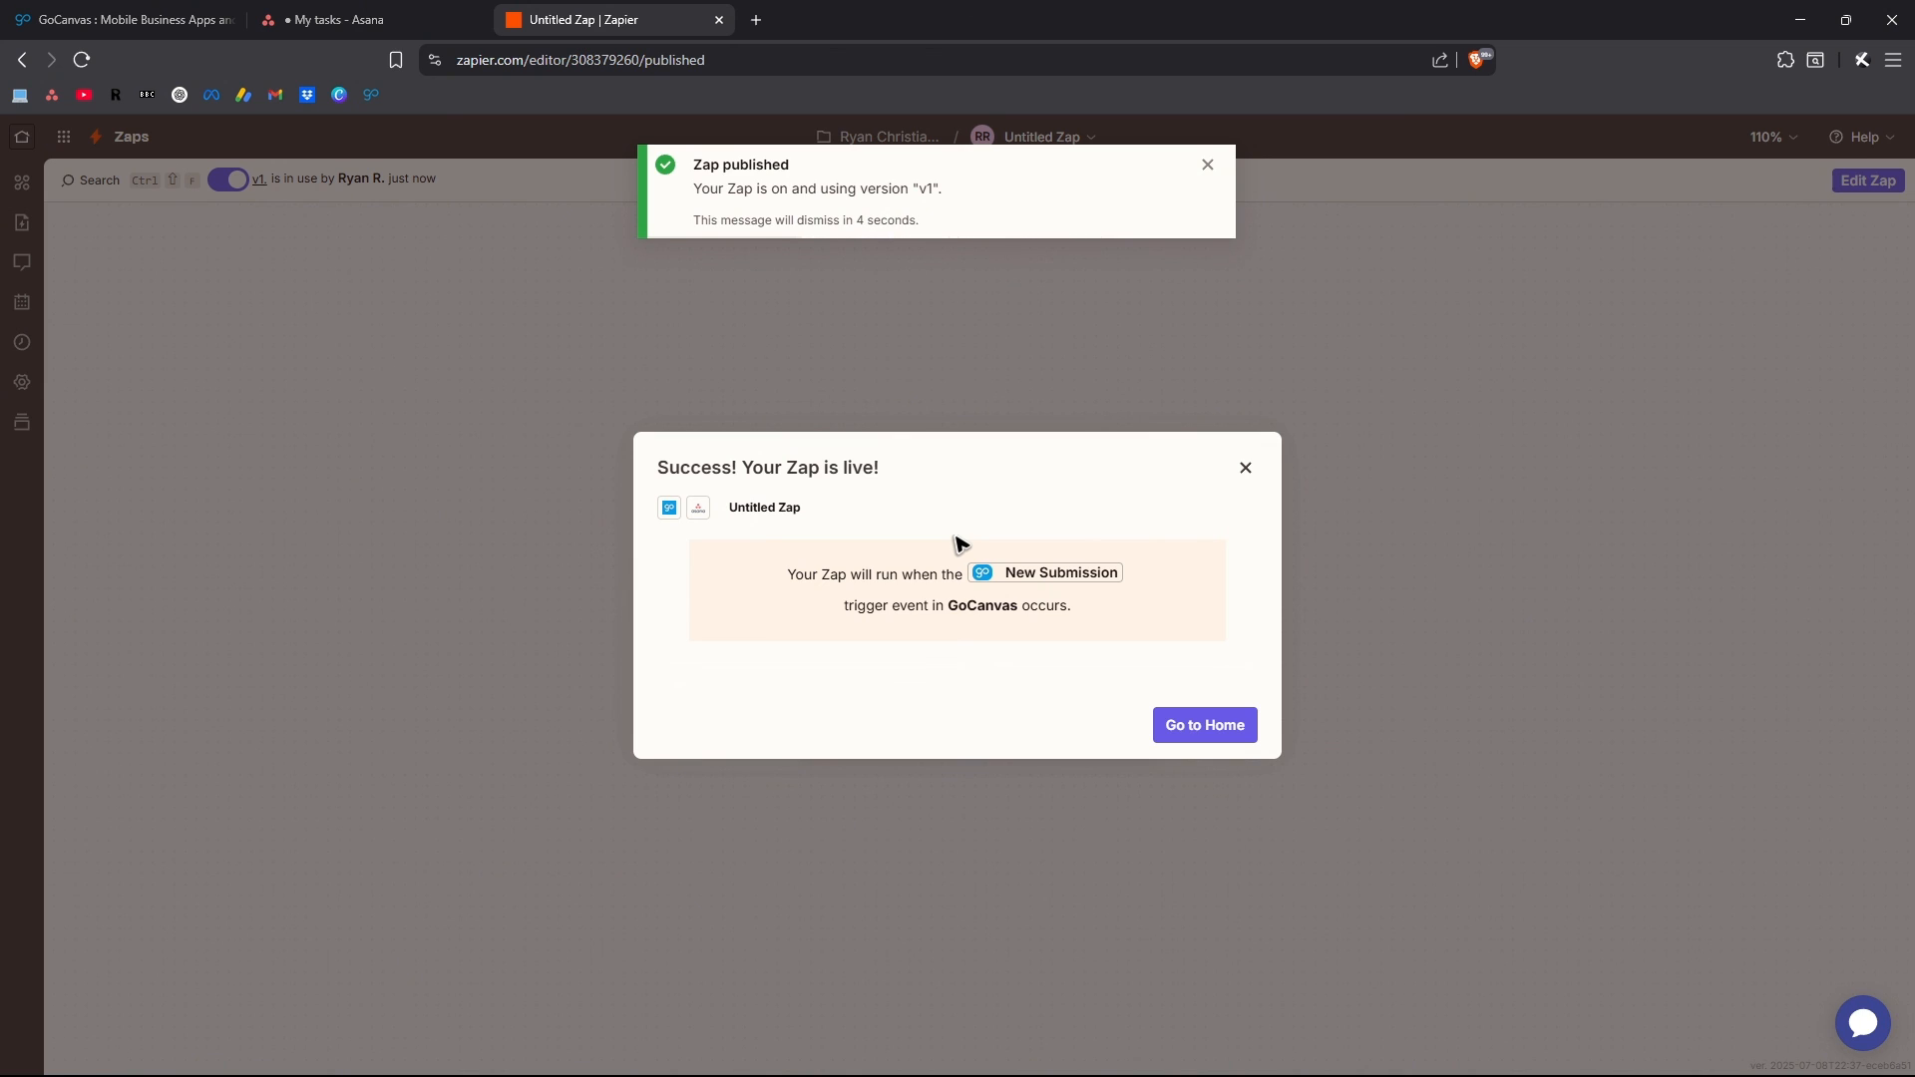
left_click(1212, 729)
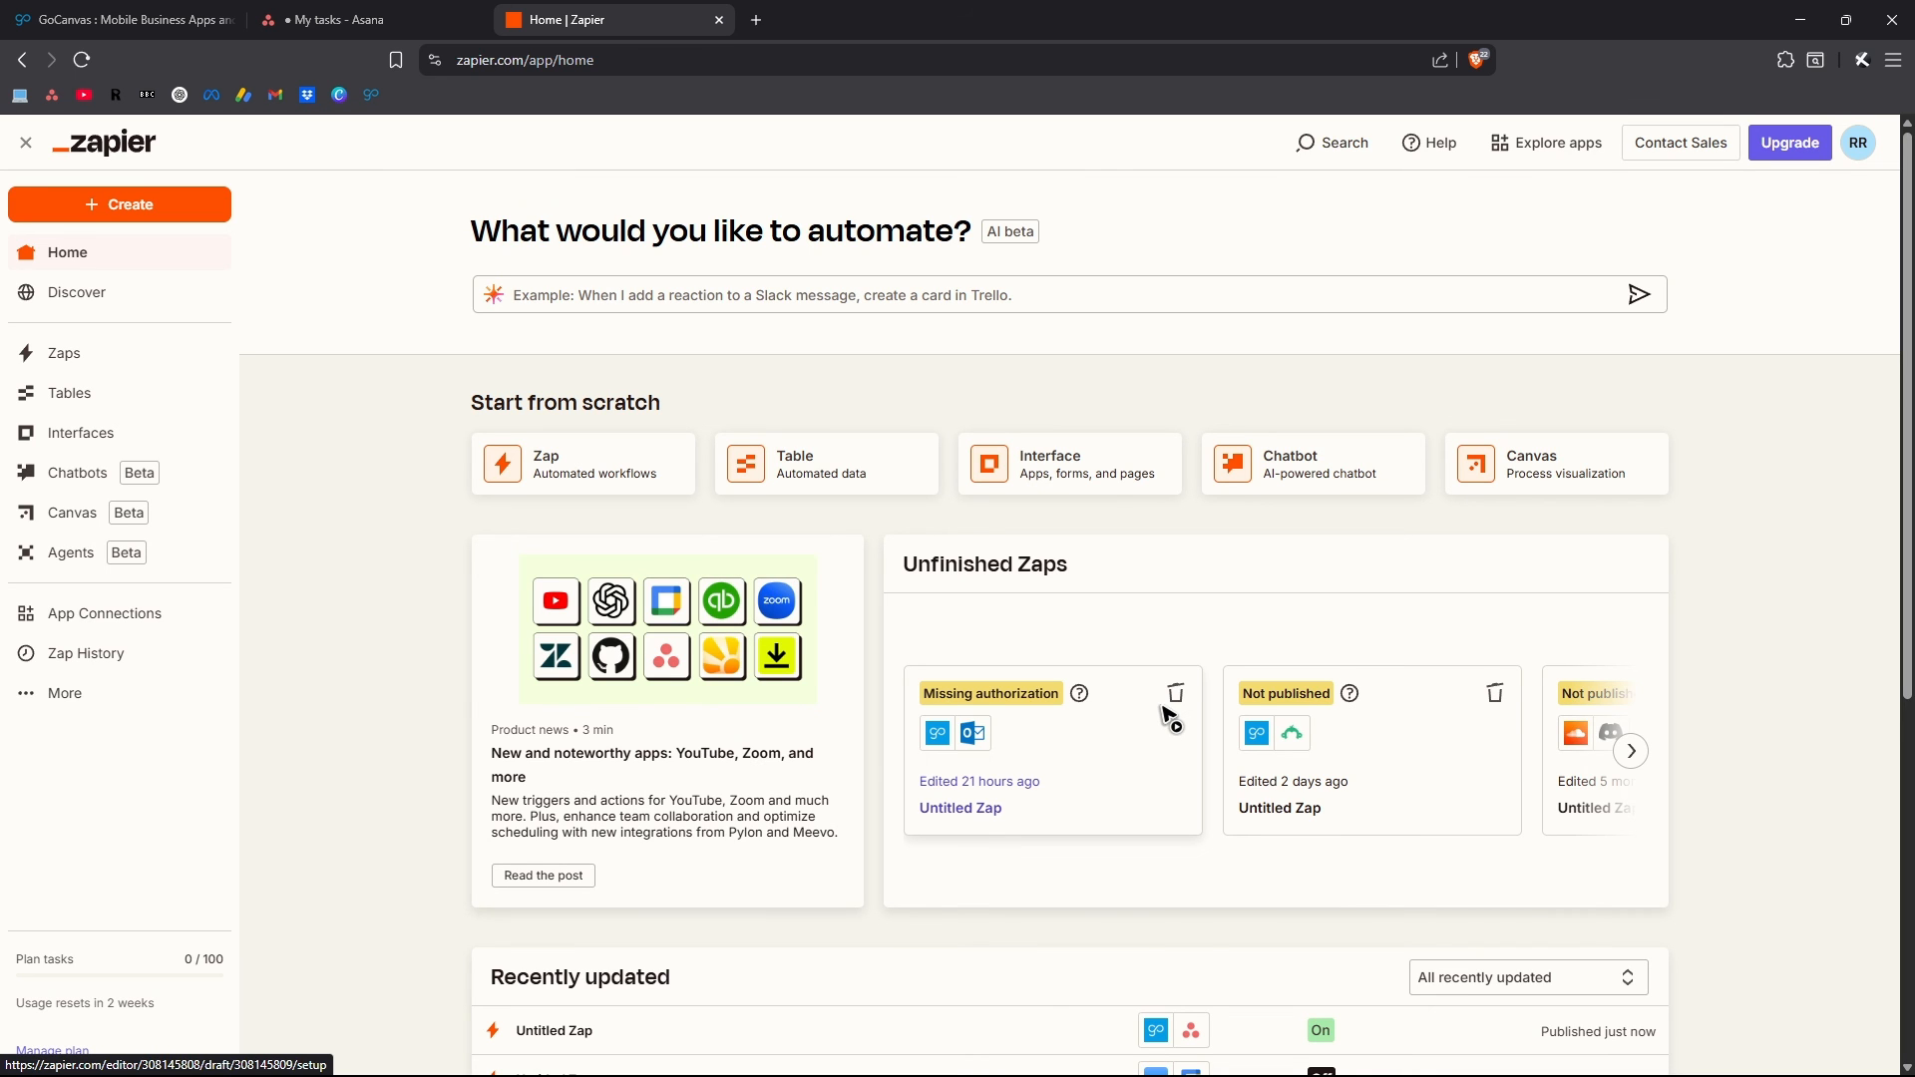
scroll(604, 686, "down", 2)
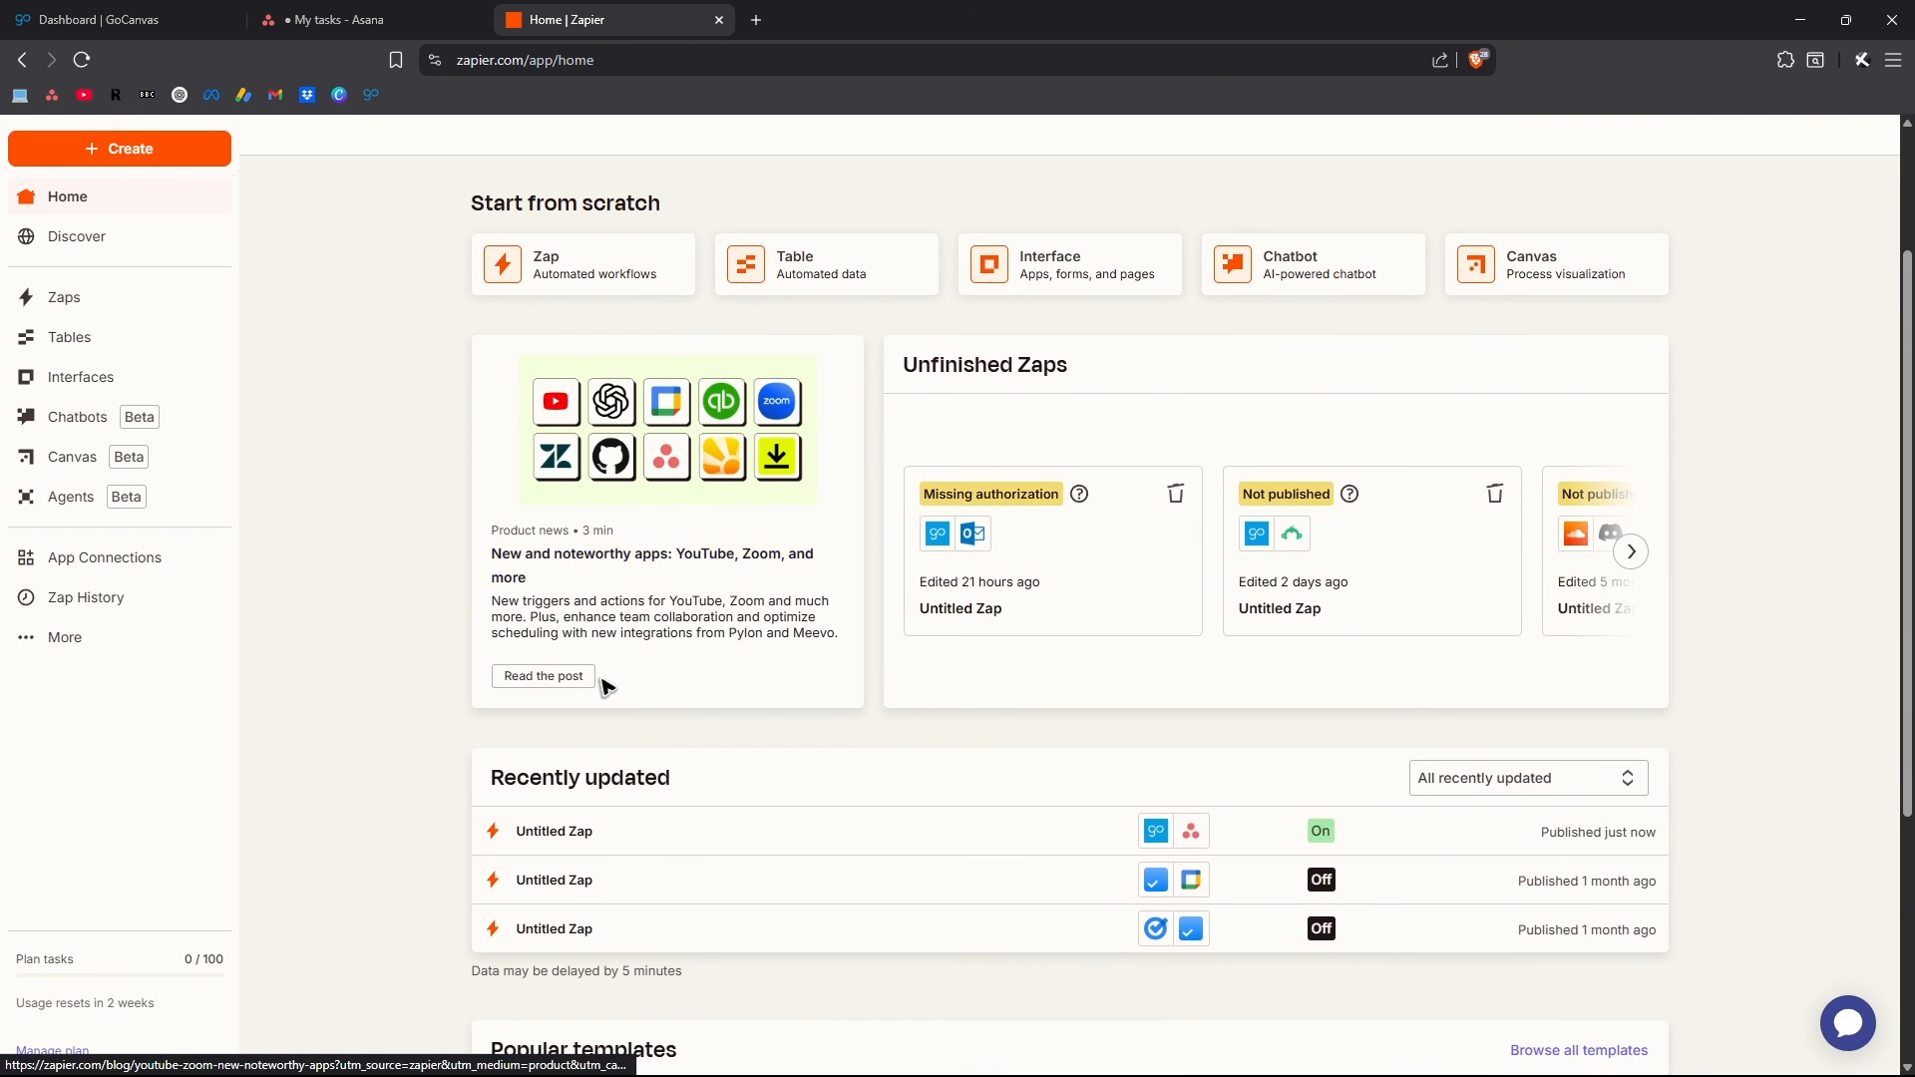